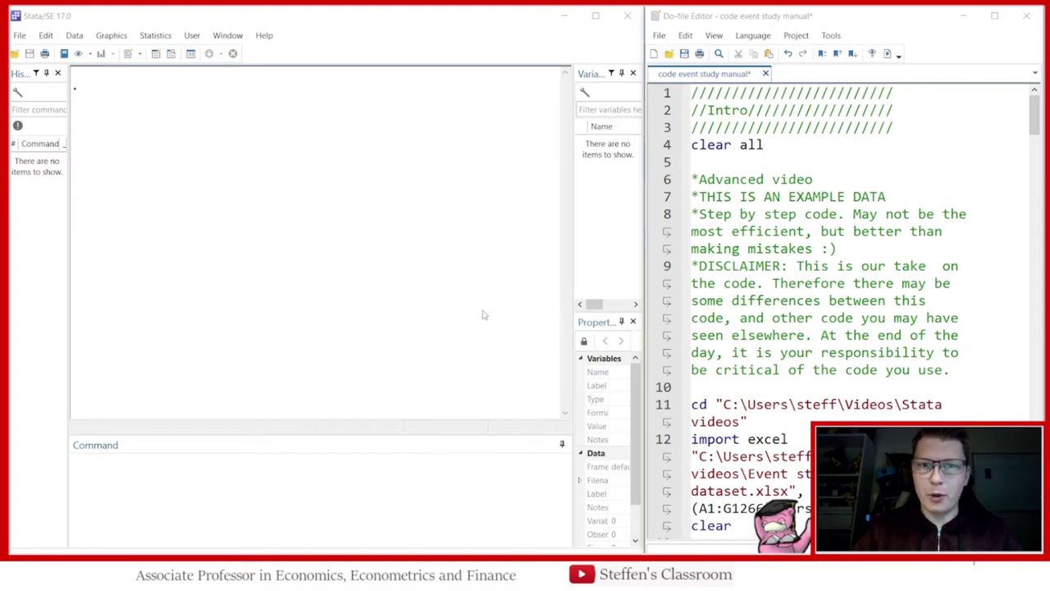
Step: Highlight the header comments on lines 6–7, 'Advanced video' and 'THIS IS AN EXAMPLE DATA'
scroll(850, 274, down, 1)
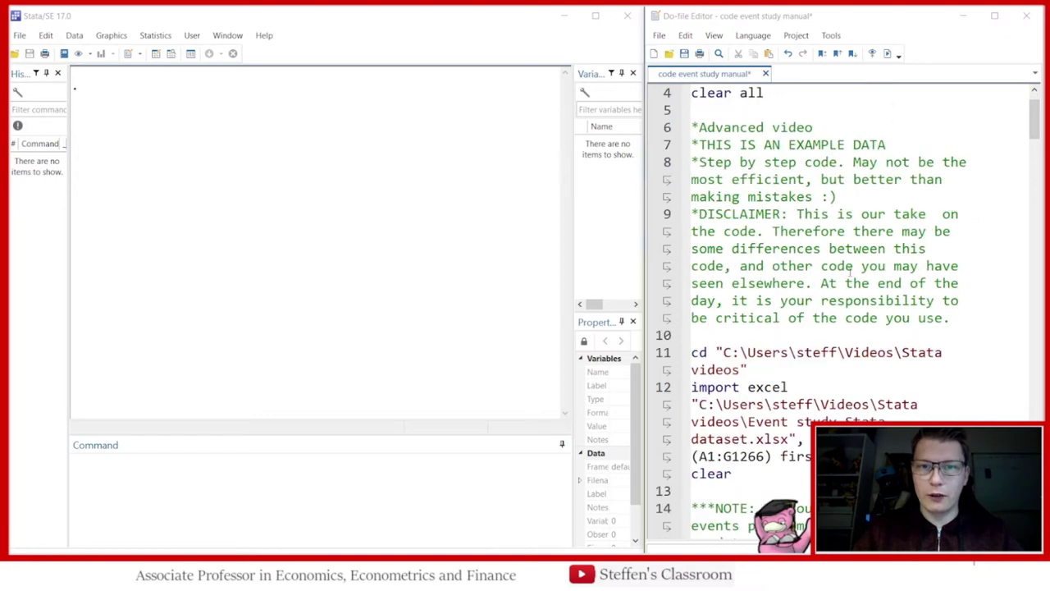
scroll(850, 268, up, 1)
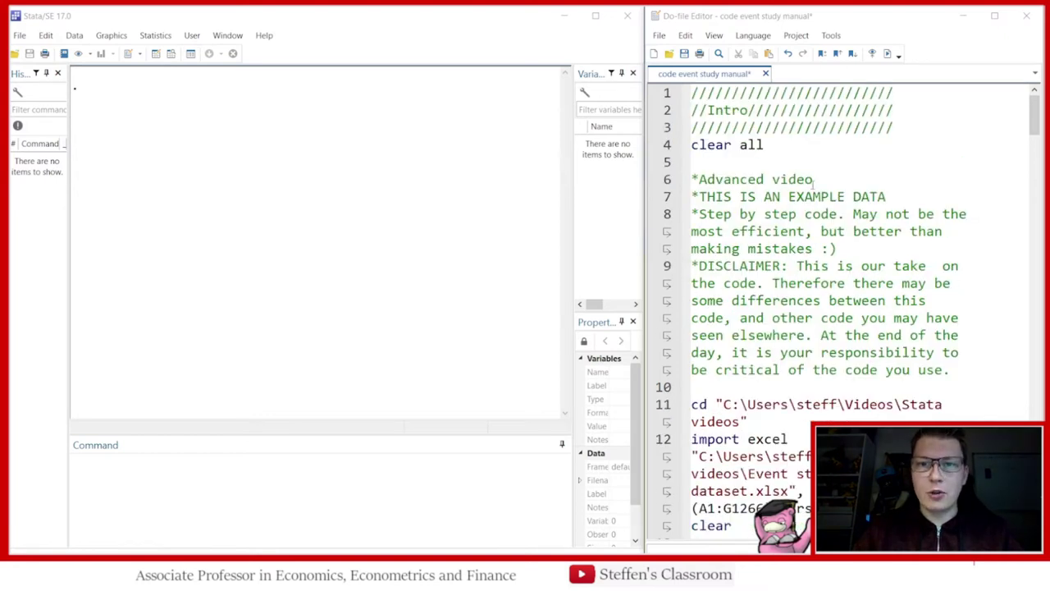
drag(814, 182, 690, 181)
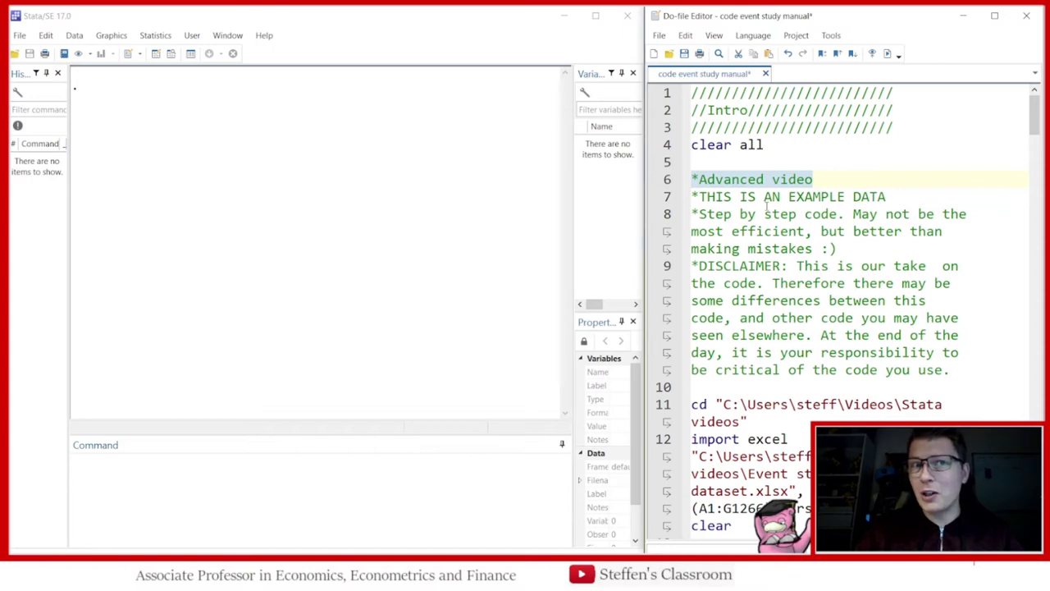
click(818, 180)
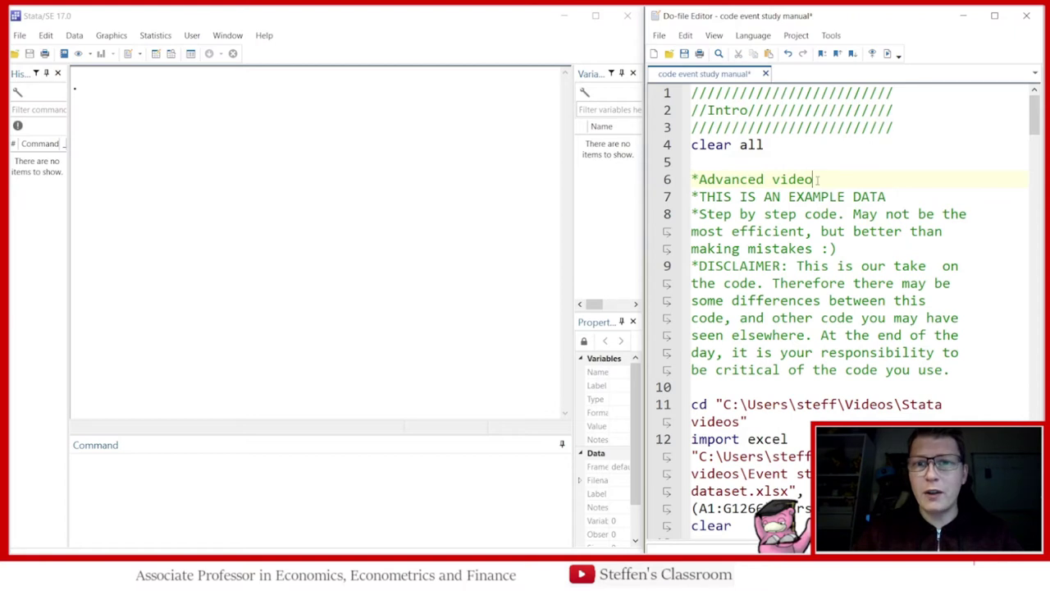
drag(887, 197, 687, 198)
click(779, 206)
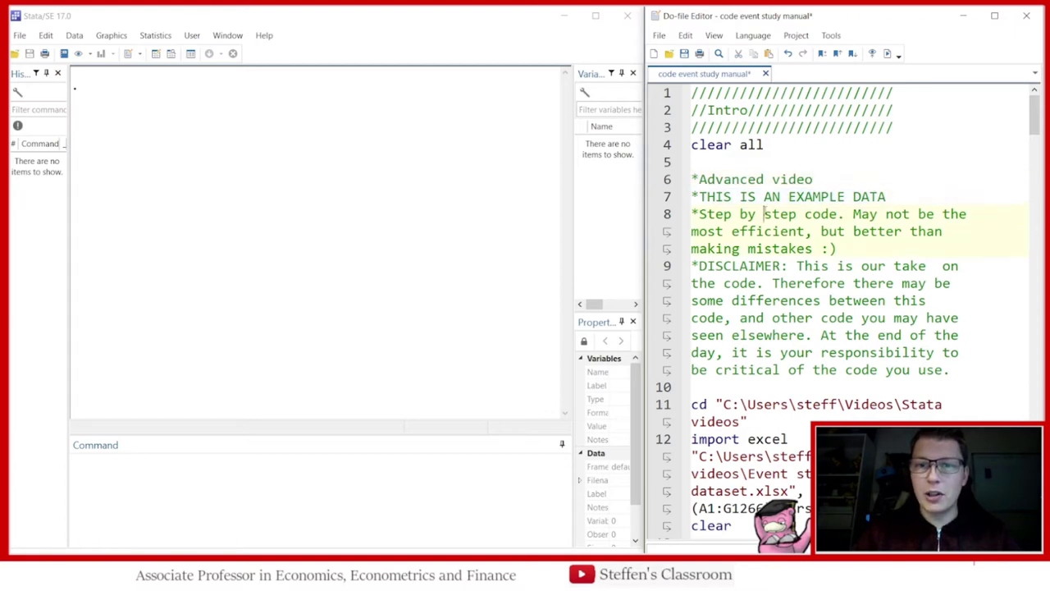
click(899, 197)
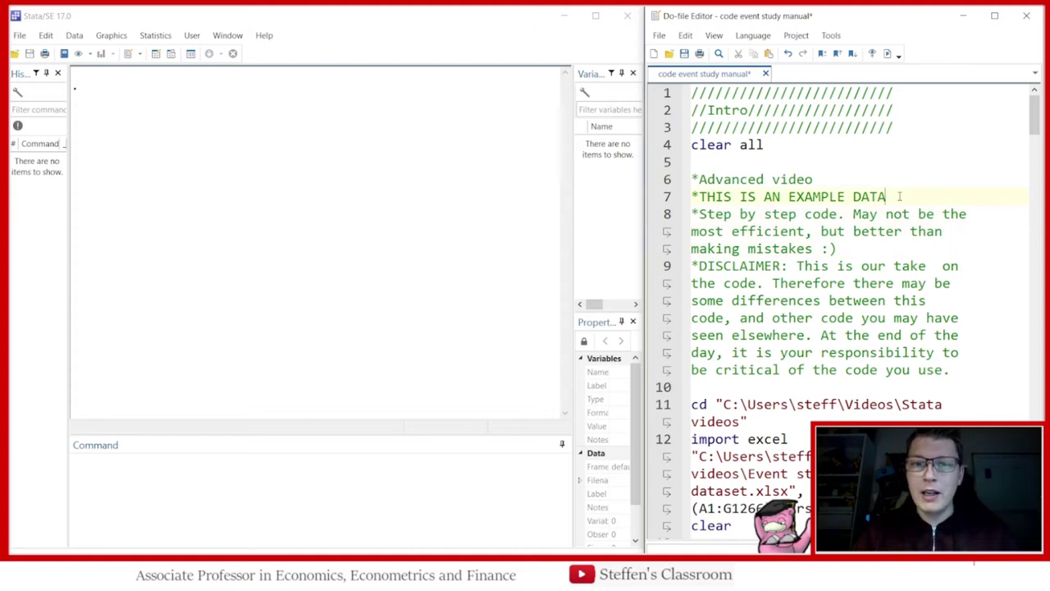
Step: Point out the DISCLAIMER comment, then select lines 4–12 (clear all through import excel) and run them
drag(948, 374, 691, 267)
click(711, 162)
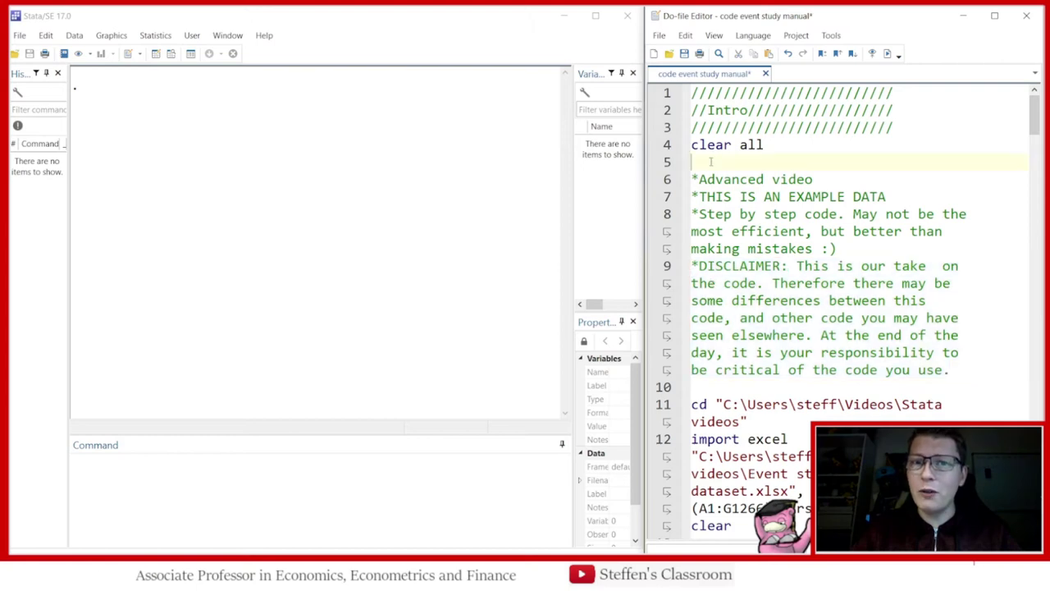
drag(692, 144, 732, 474)
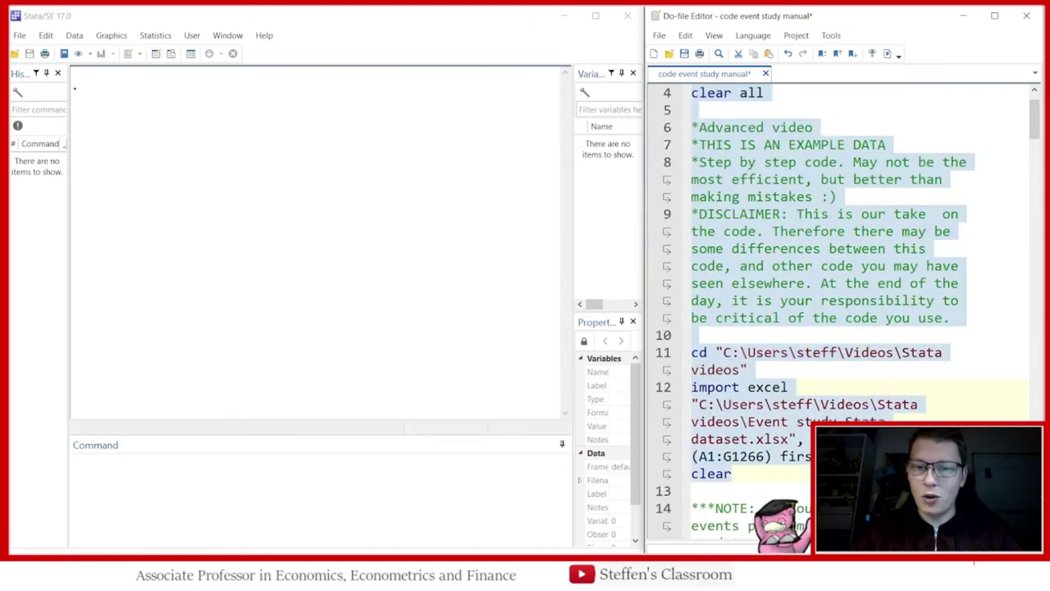
click(887, 53)
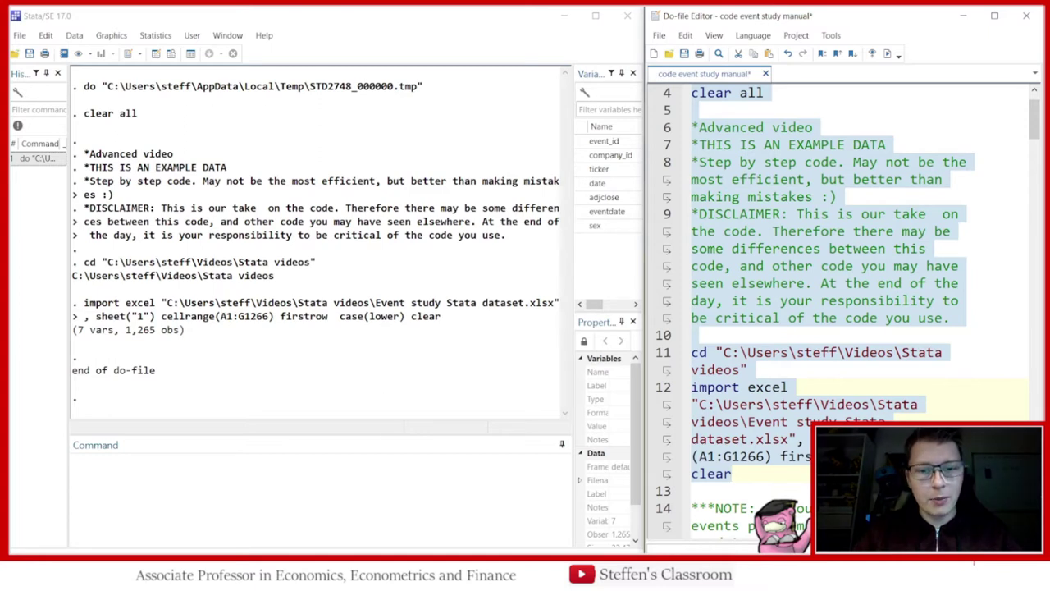
Step: Open the Data Editor in browse mode and scroll through the 1,265 imported rows
click(506, 509)
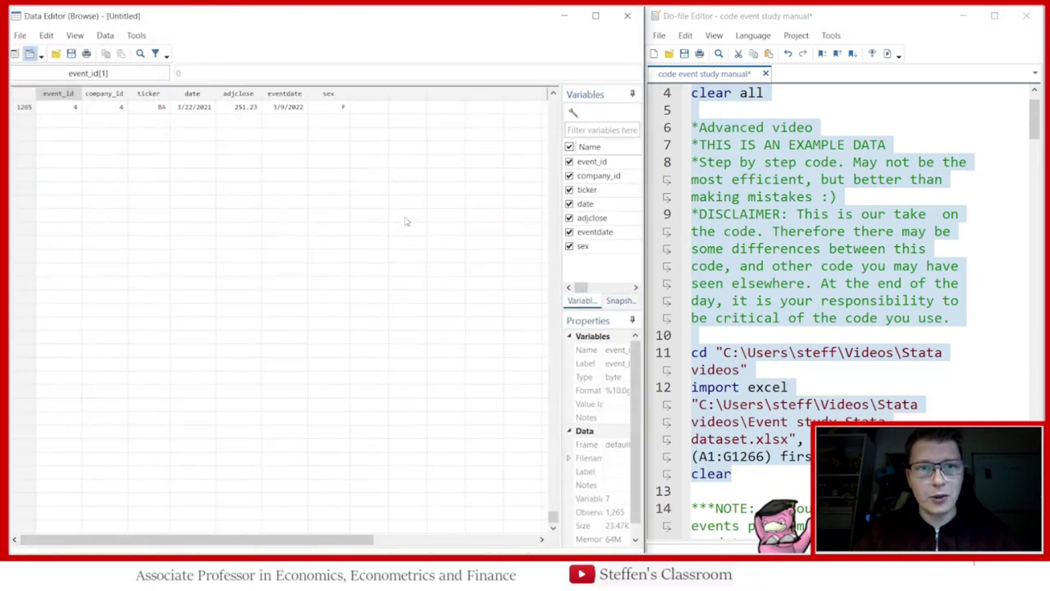
drag(554, 515, 553, 101)
drag(156, 108, 144, 278)
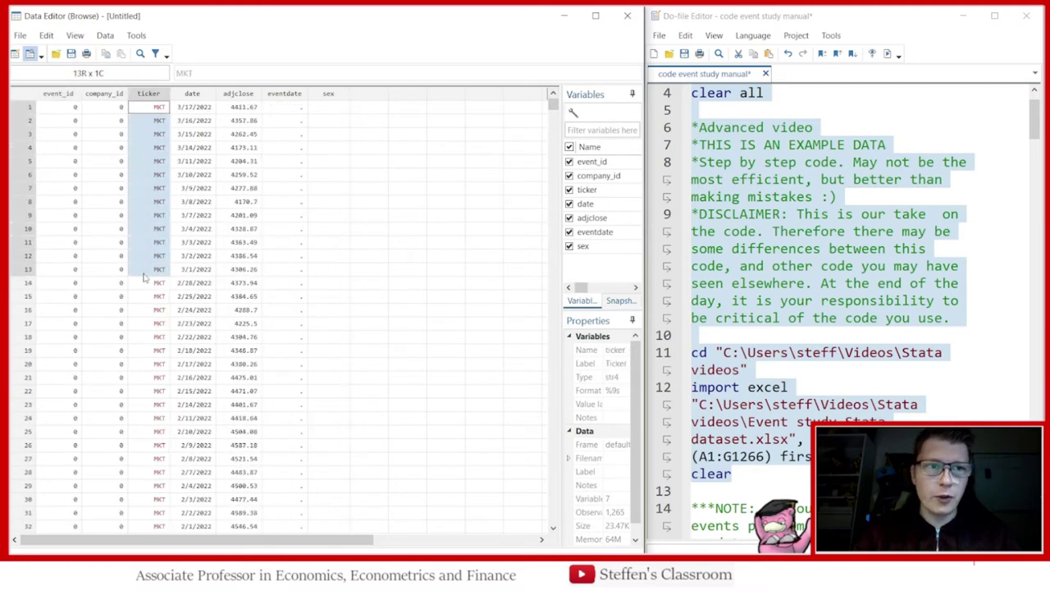
drag(553, 108, 529, 464)
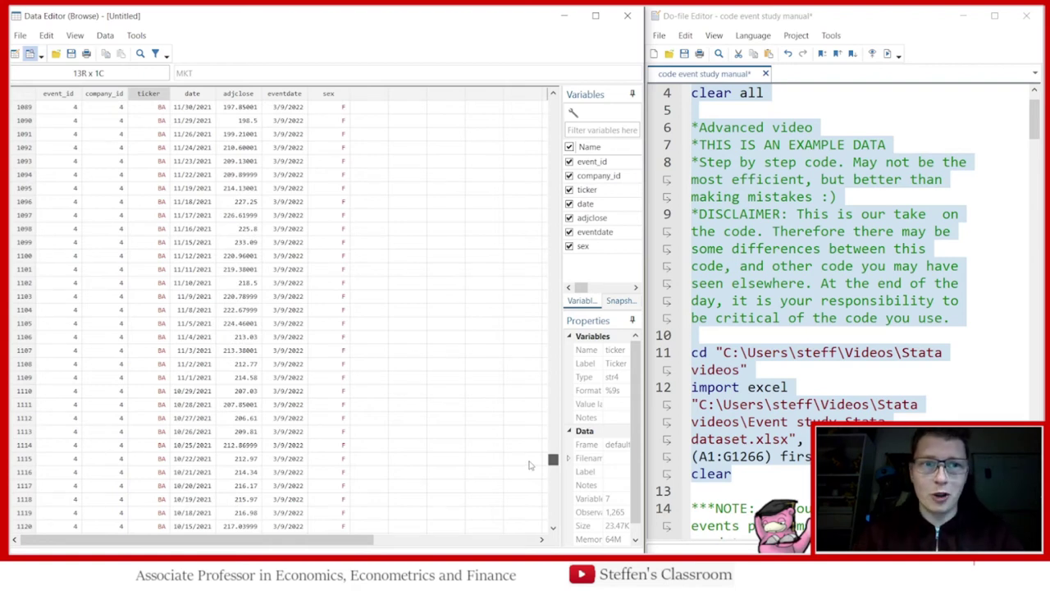
drag(529, 465, 523, 422)
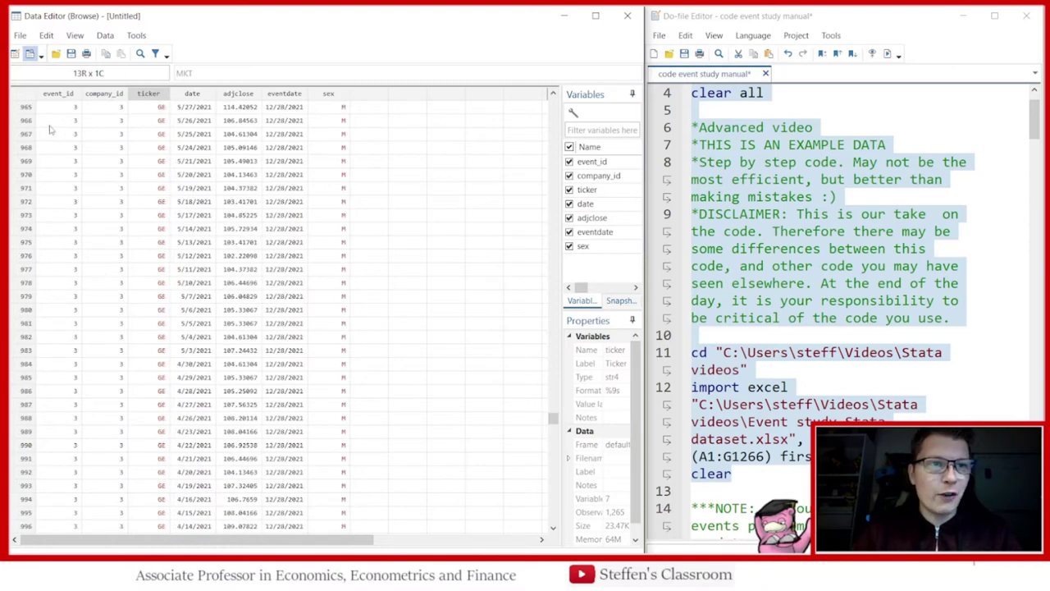
drag(49, 126, 56, 207)
drag(553, 419, 534, 101)
drag(57, 110, 92, 186)
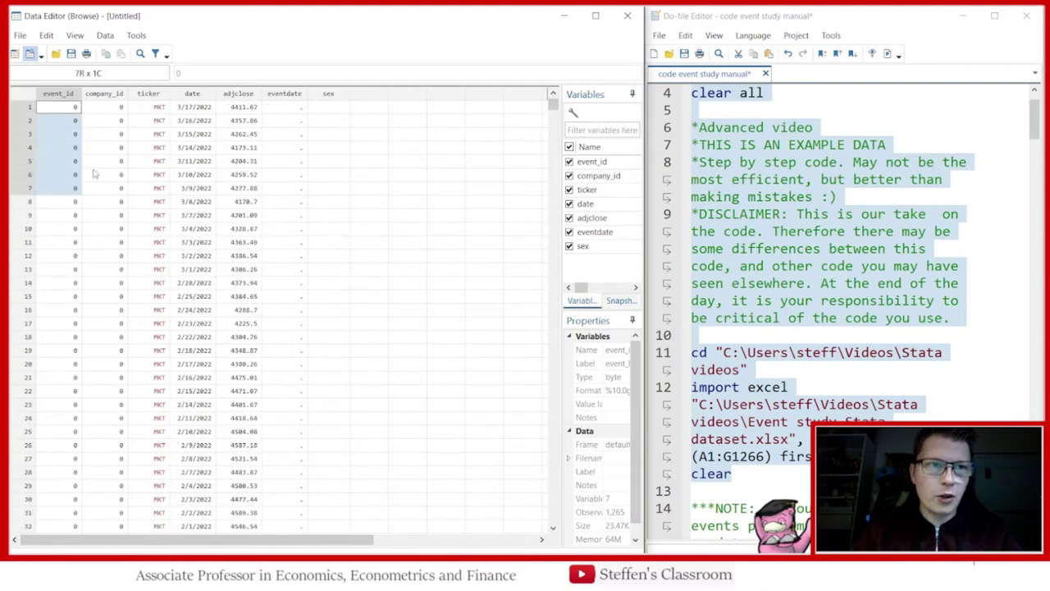
Step: Highlight the MKT ticker rows at the top and their empty sex values
drag(147, 123, 156, 182)
click(394, 205)
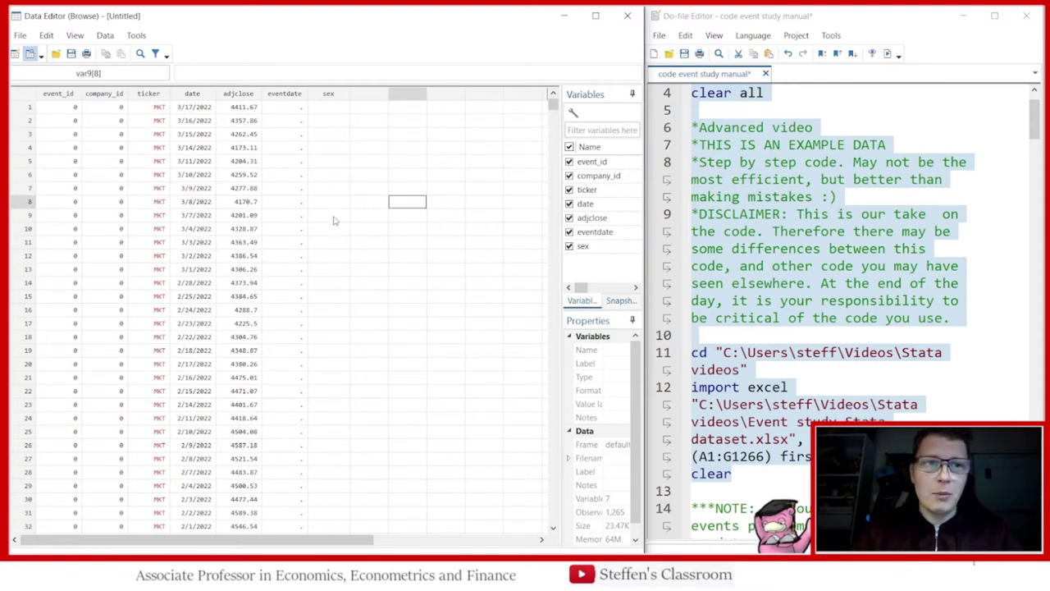
click(347, 188)
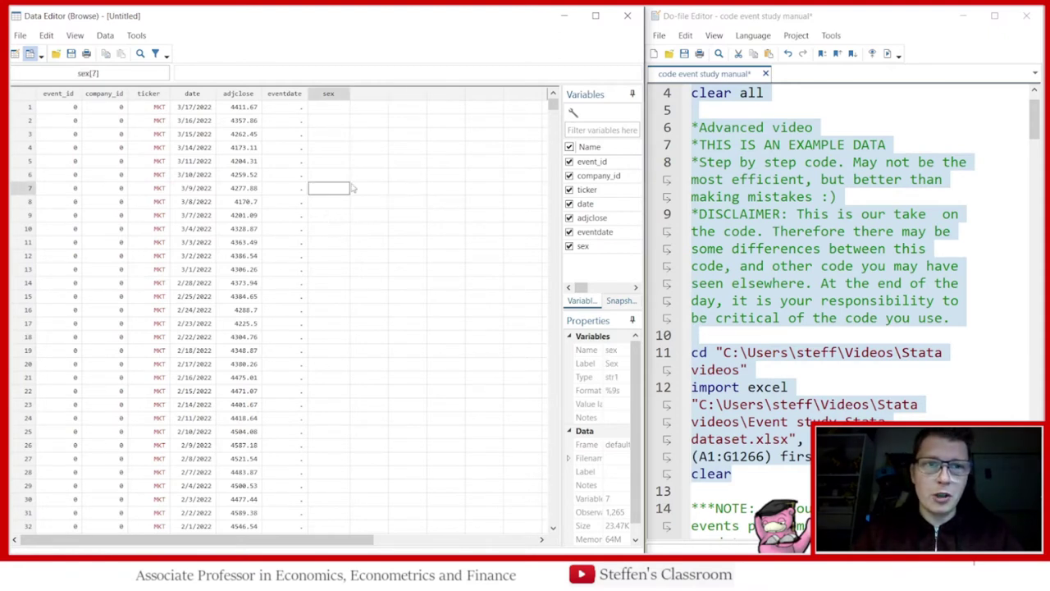
click(408, 202)
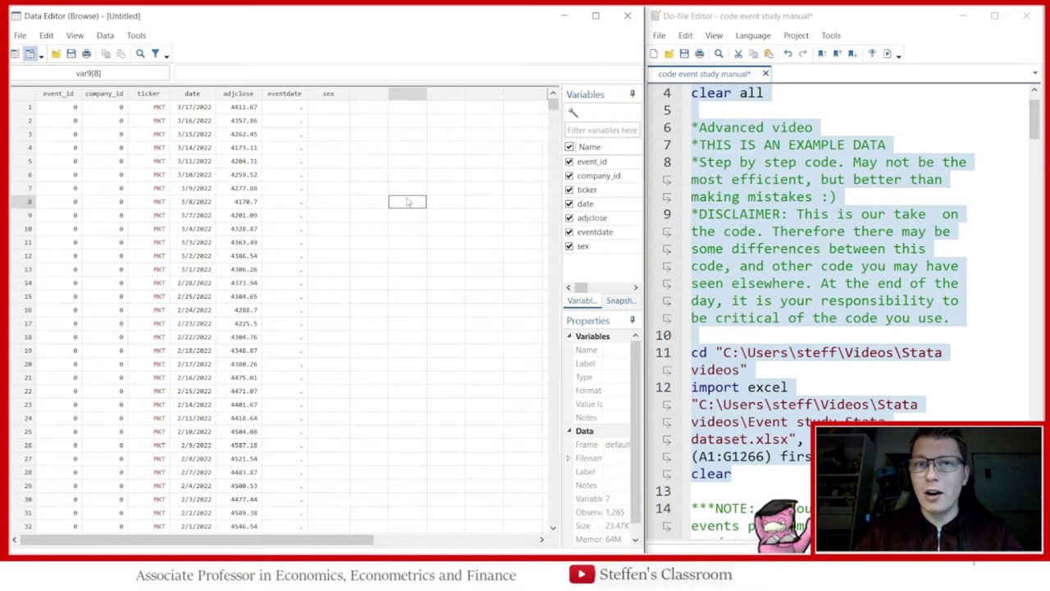
Step: Back in the do-file, highlight the NOTE comment about several events per company
click(793, 289)
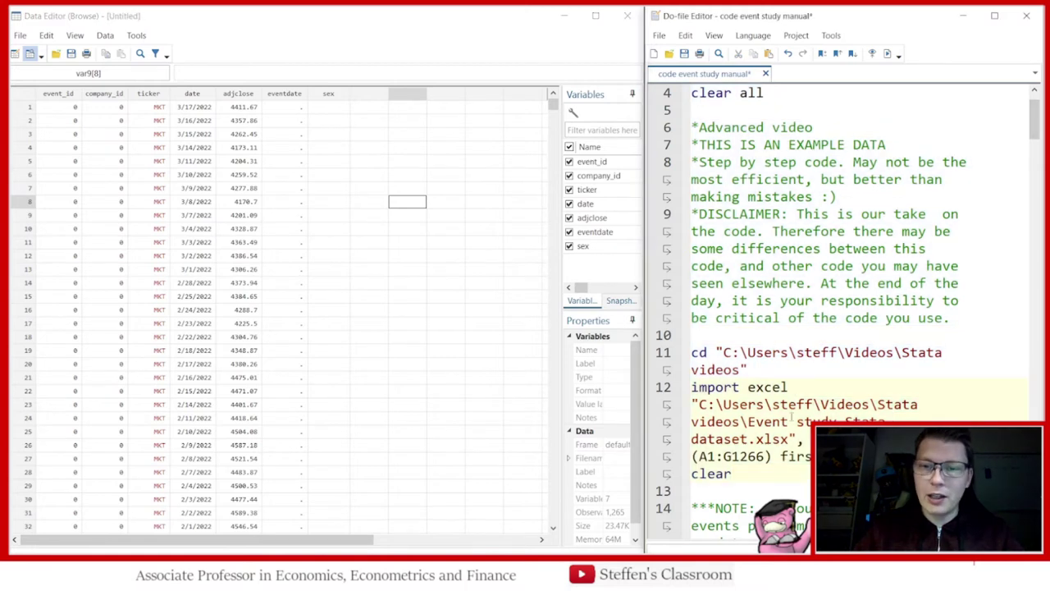
scroll(793, 289, down, 6)
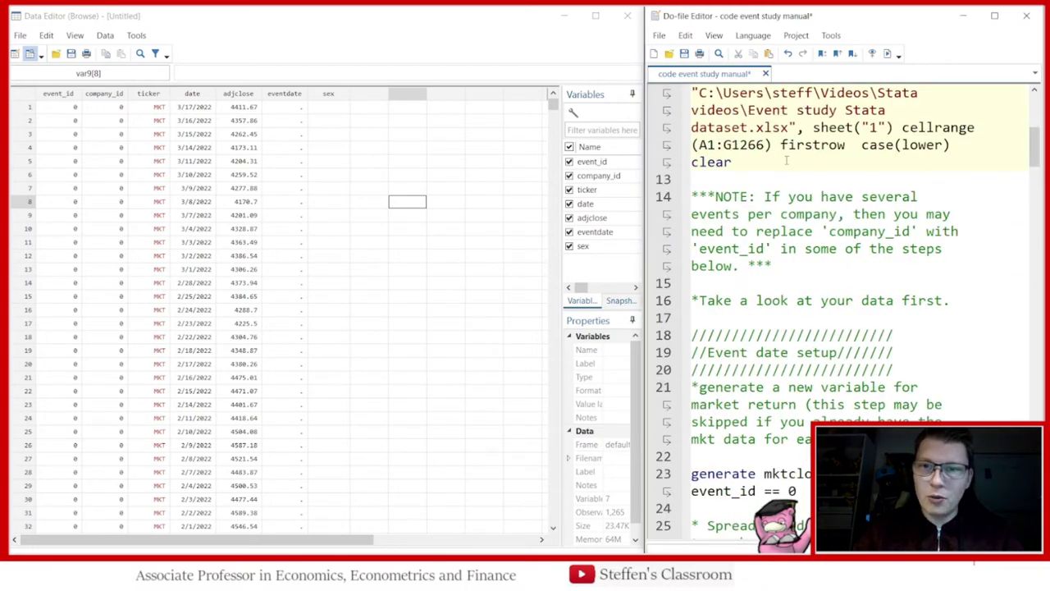
drag(774, 264, 691, 197)
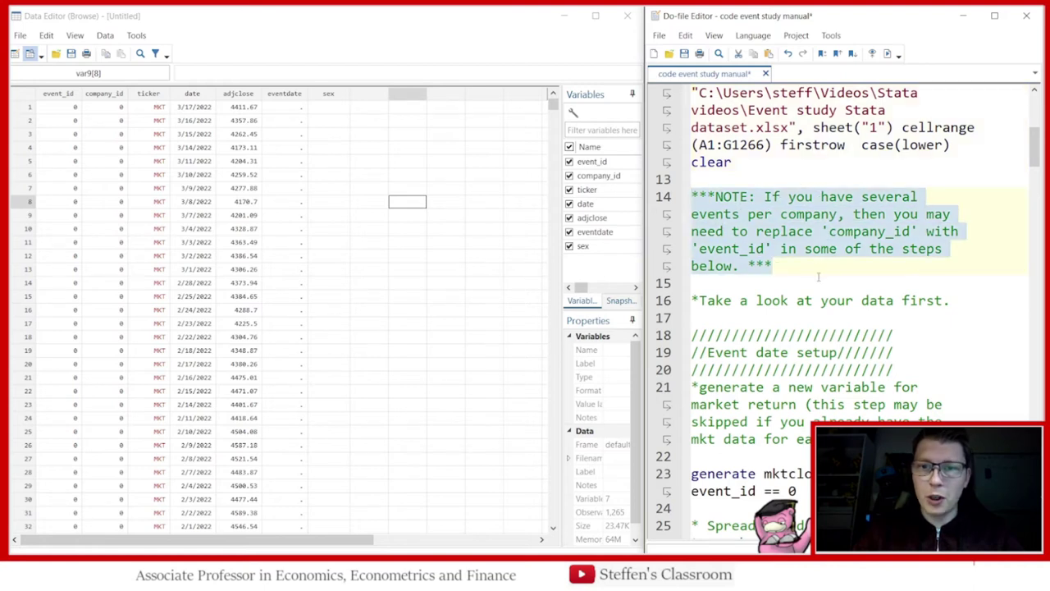
scroll(833, 276, down, 1)
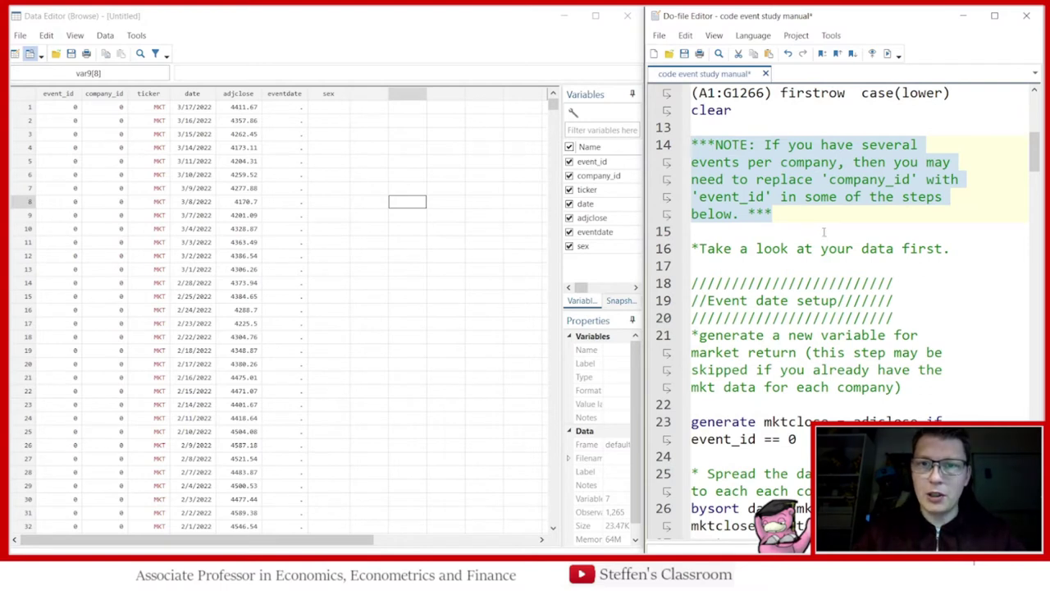
scroll(821, 232, up, 1)
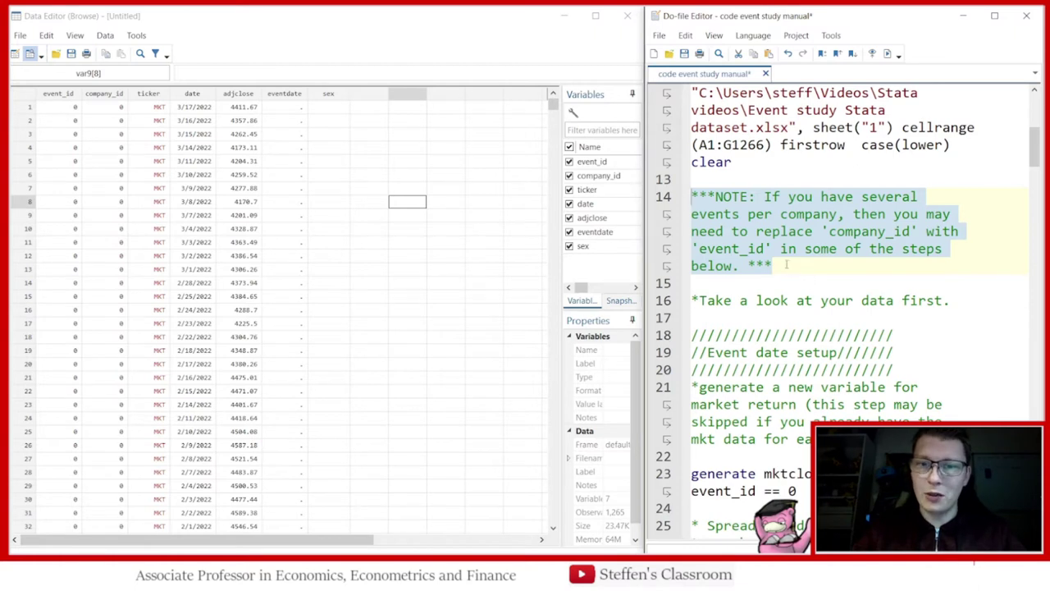
scroll(784, 298, down, 1)
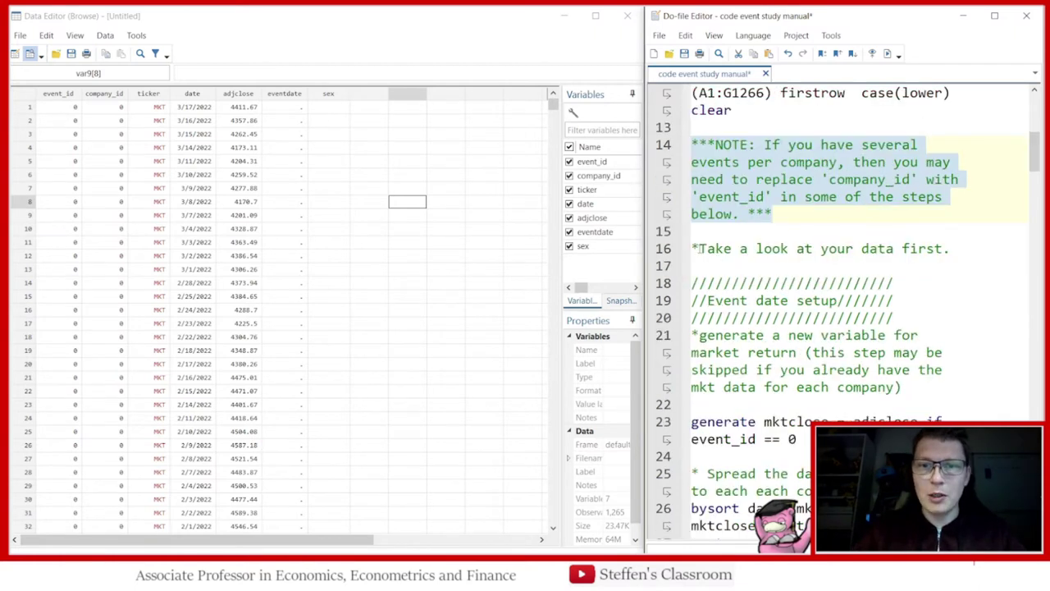
drag(696, 248, 952, 251)
click(775, 266)
Step: Scroll to the event date setup and highlight the generate command on line 23 and bysort on line 26
scroll(775, 266, down, 2)
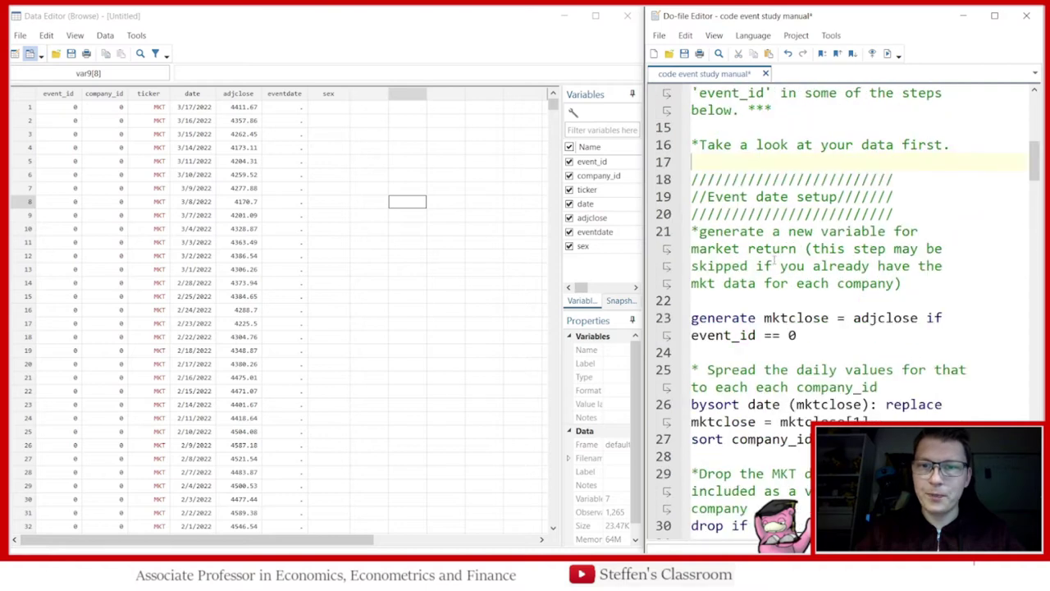
scroll(802, 161, up, 1)
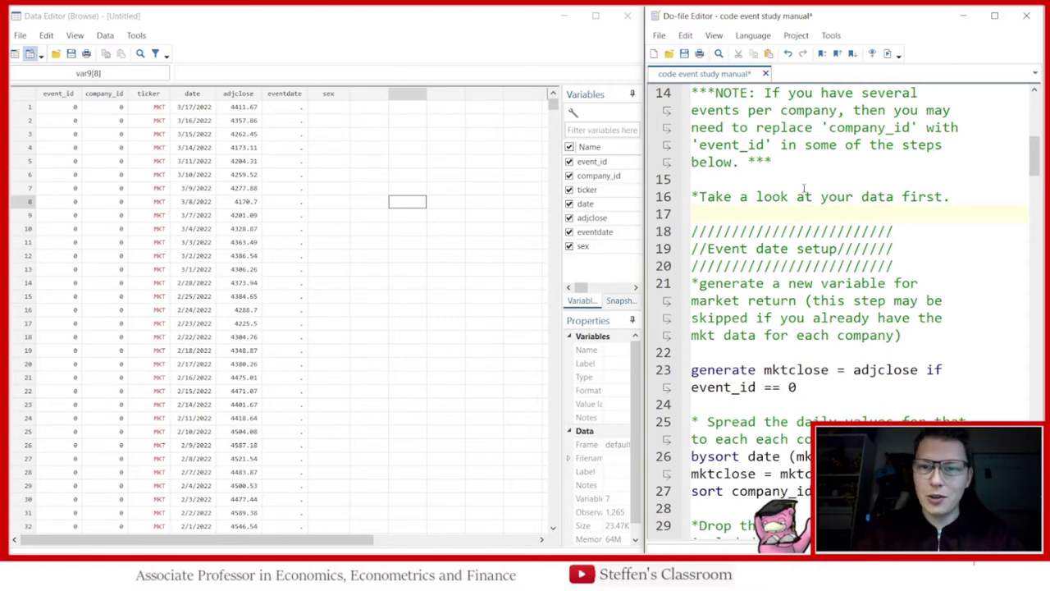
scroll(753, 256, down, 1)
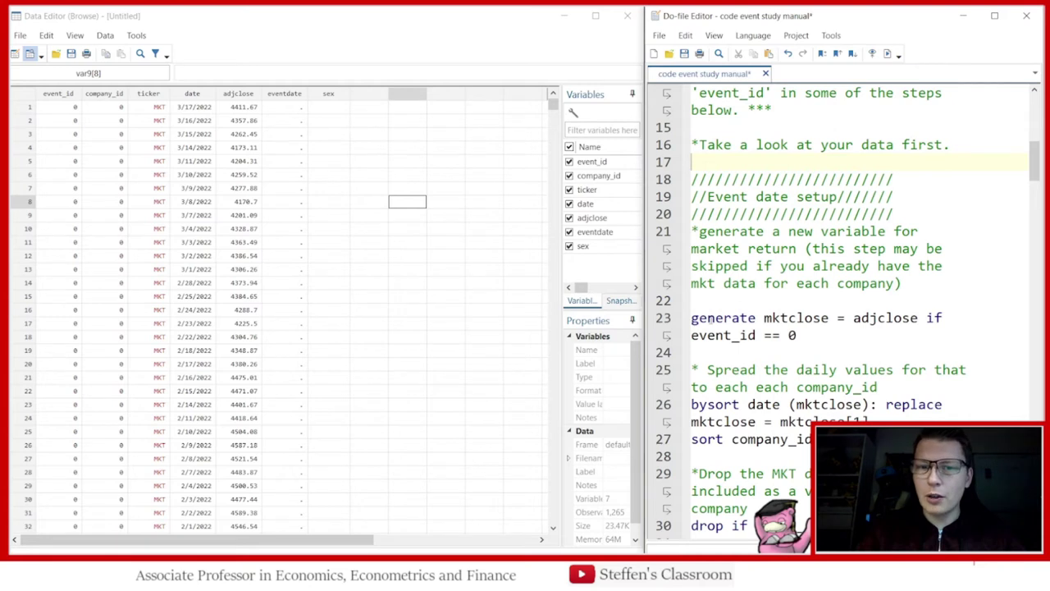
double_click(708, 320)
double_click(711, 406)
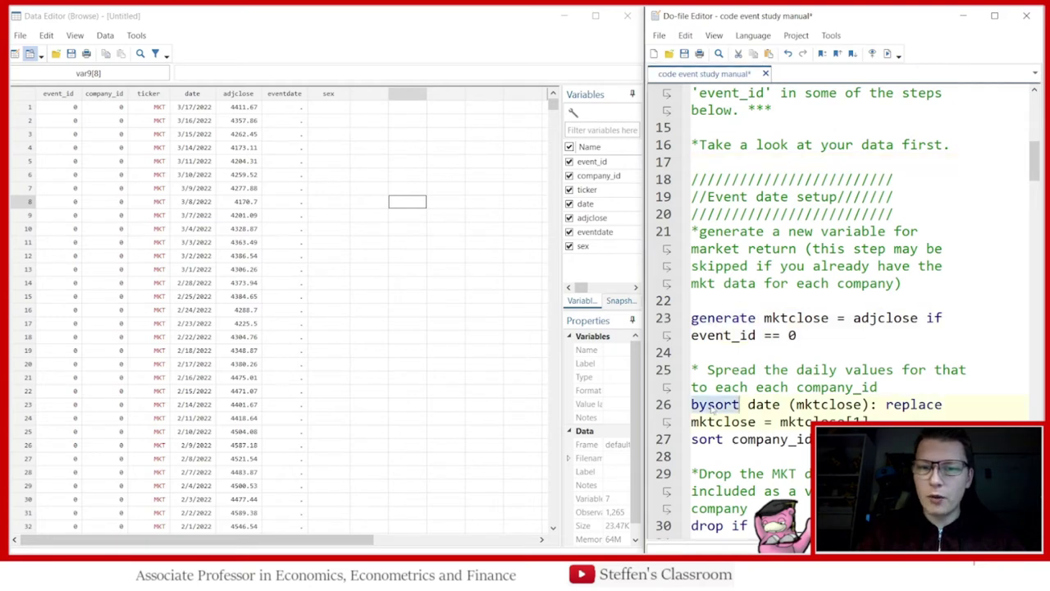
click(720, 351)
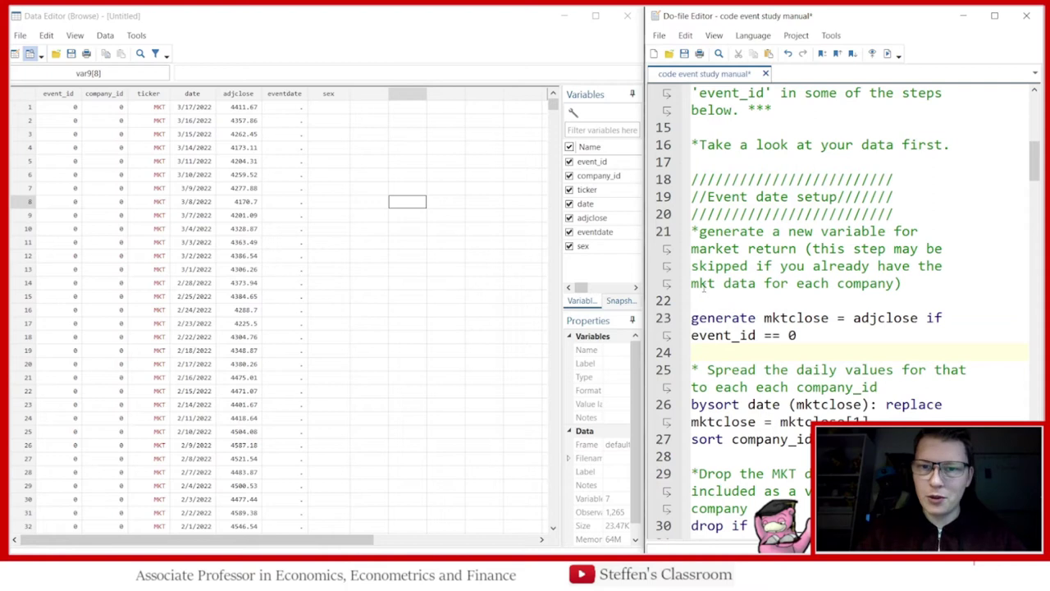
Step: Generate mktclose from the MKT adjclose and spread it to every company with the bysort replace and sort lines
click(725, 305)
drag(724, 305, 797, 337)
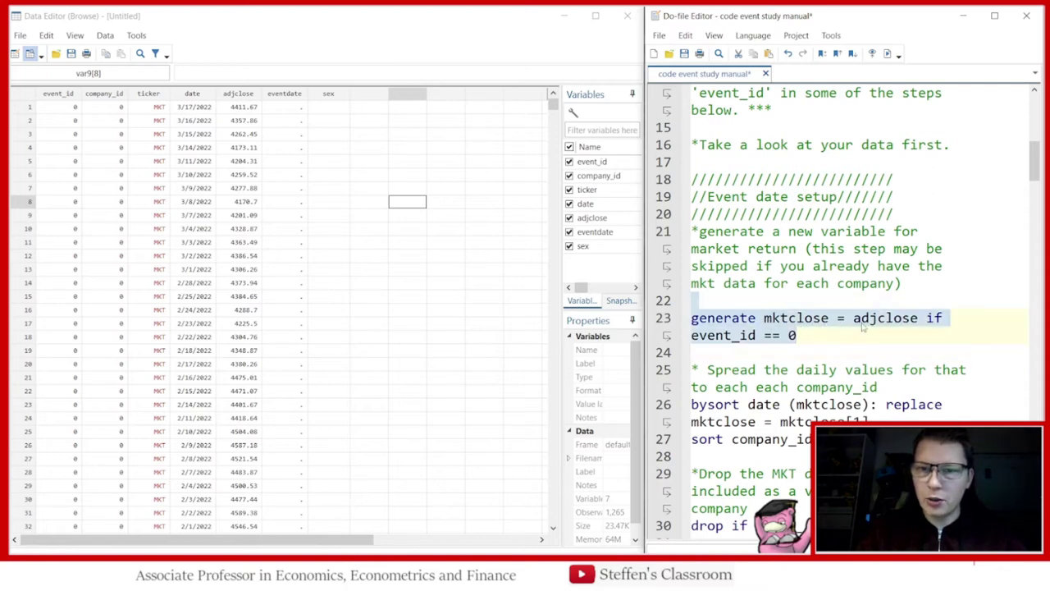
click(887, 53)
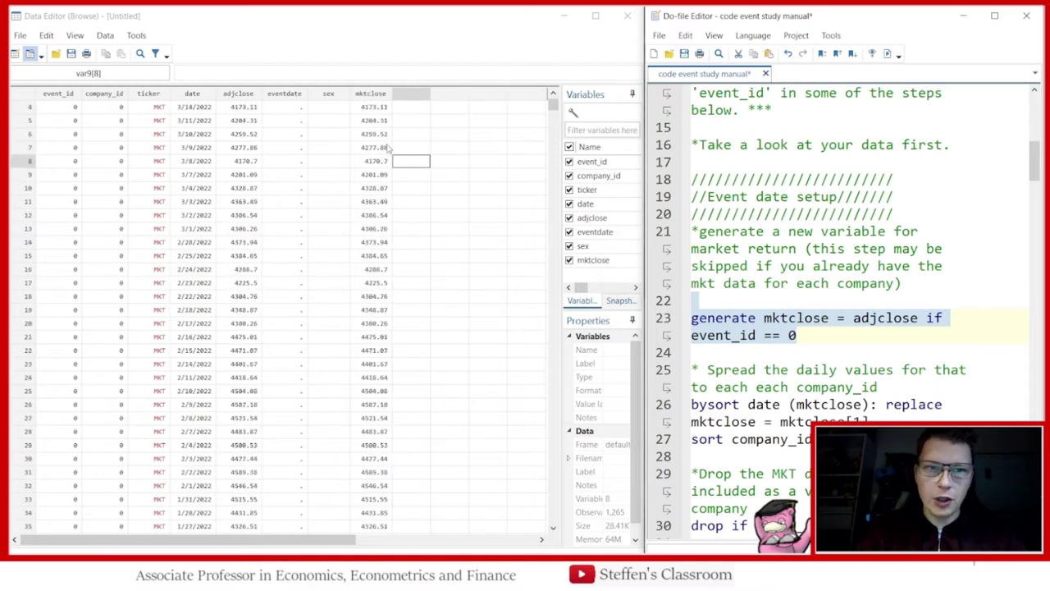
scroll(742, 236, down, 3)
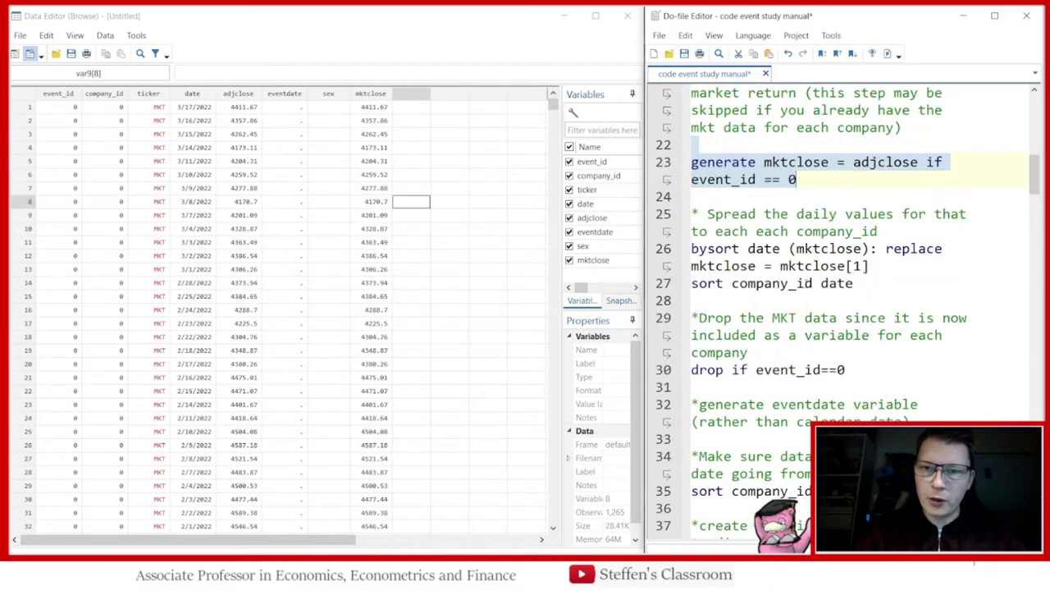
drag(855, 284, 686, 251)
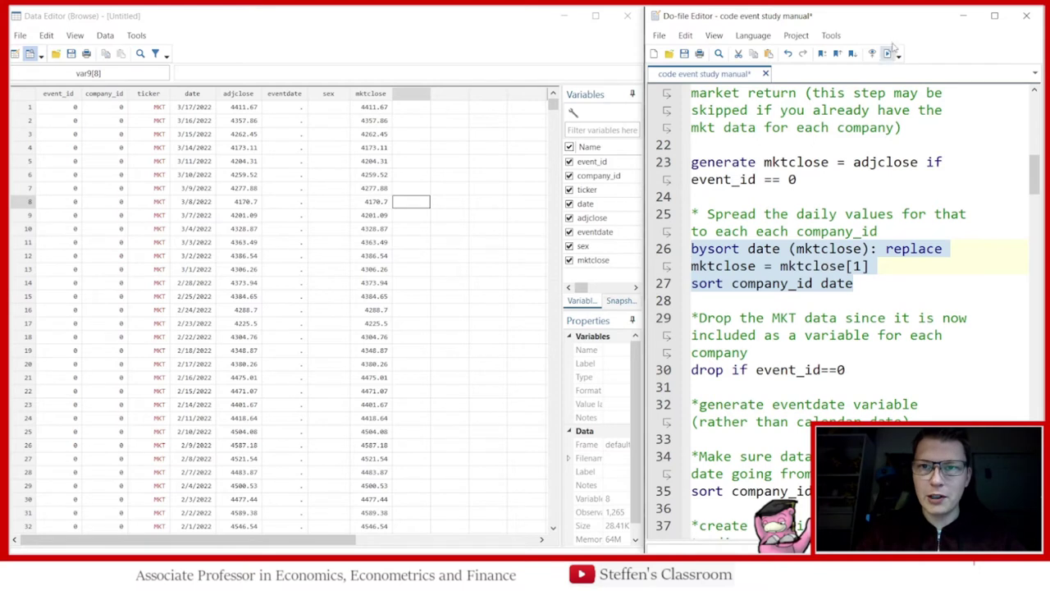
click(888, 54)
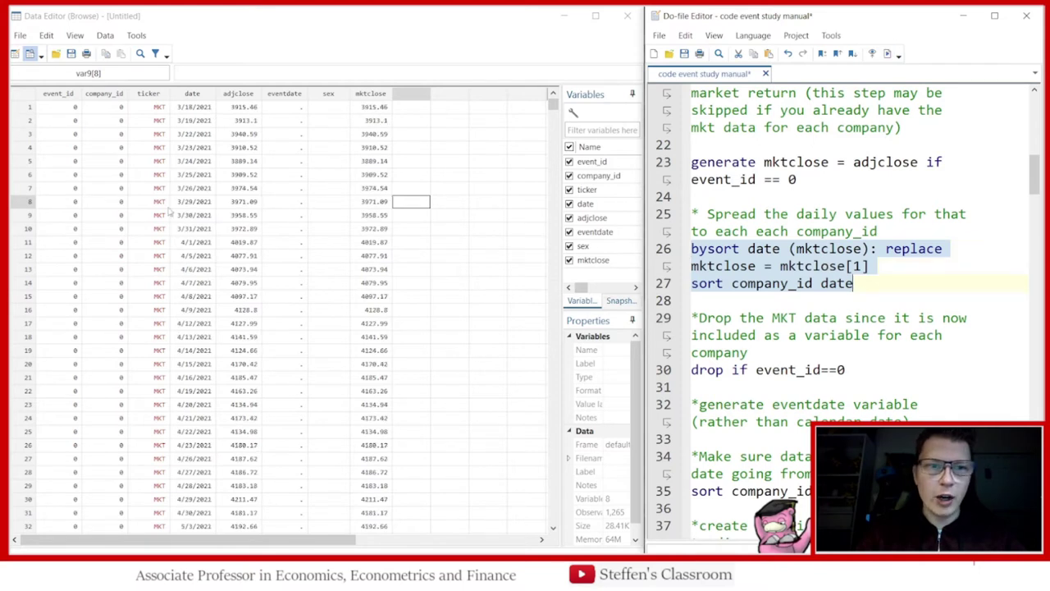
Step: Drop the MKT observations (event_id==0), leaving 1,012, and compare mktclose values across the first rows
click(664, 371)
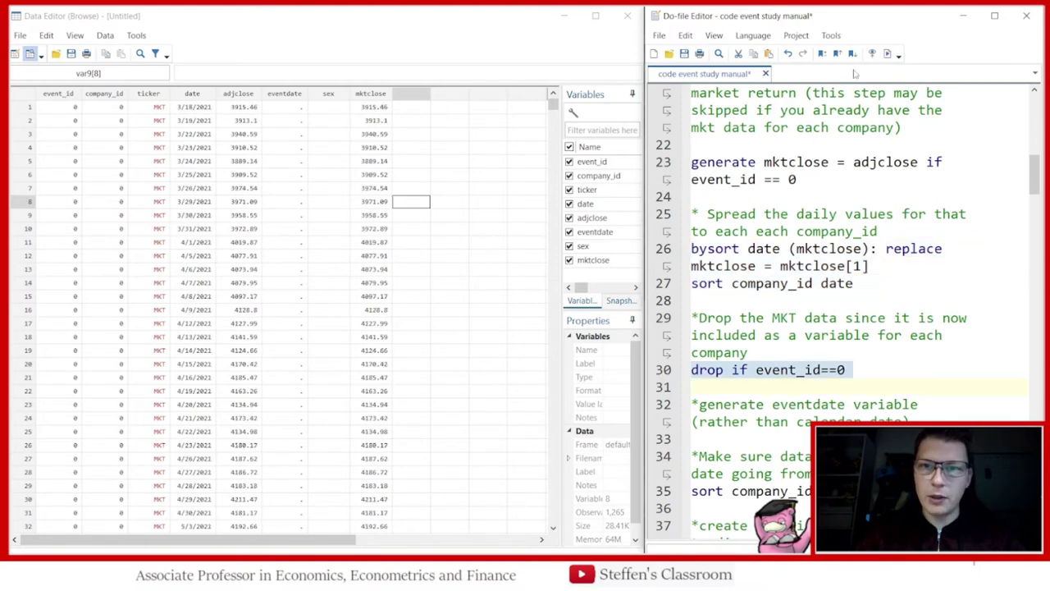
click(888, 53)
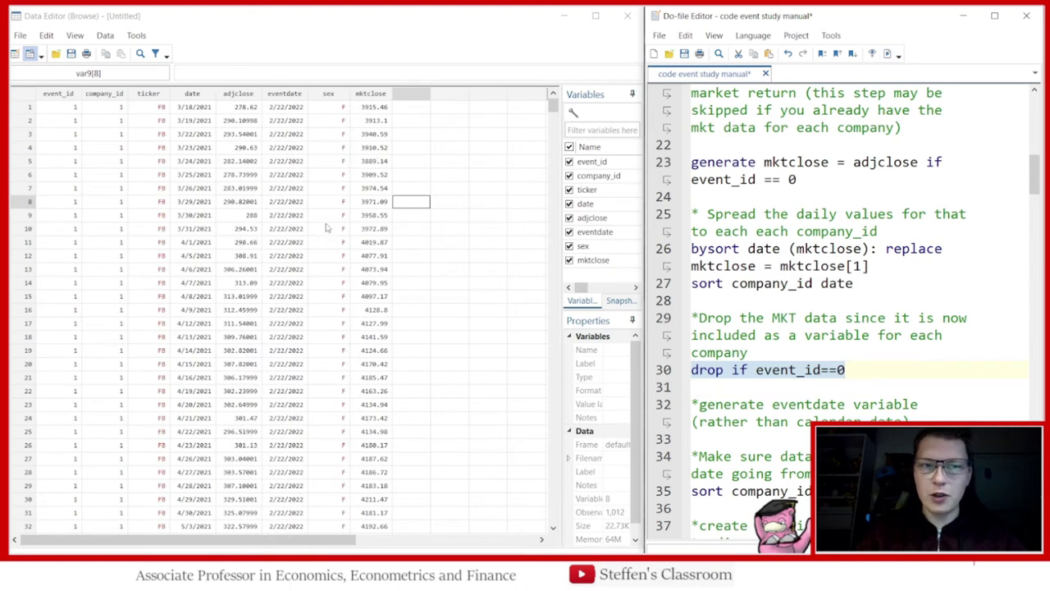
click(371, 107)
drag(367, 113, 370, 296)
click(374, 255)
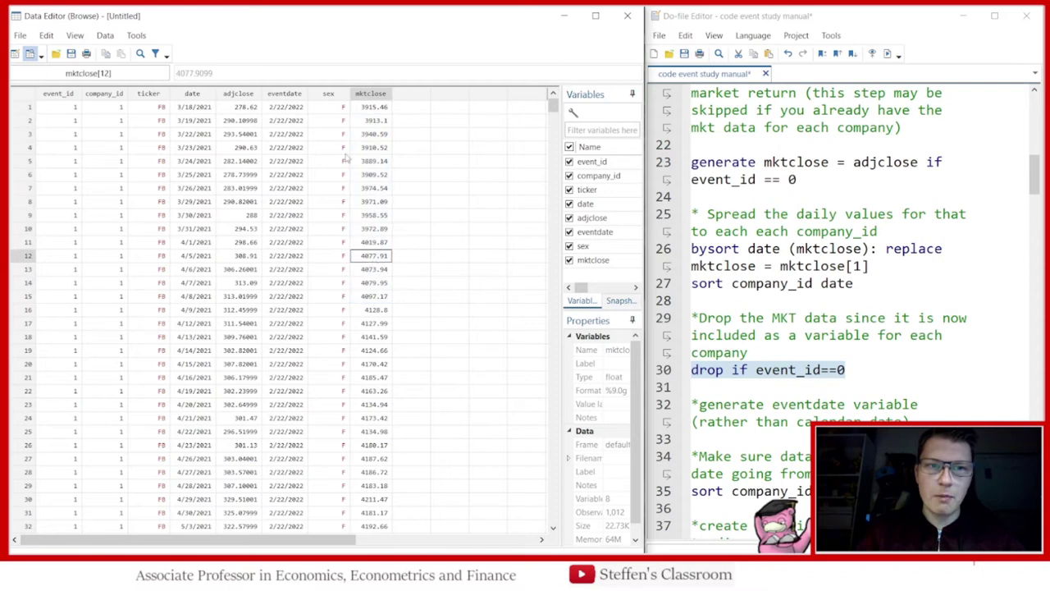
scroll(380, 276, down, 10)
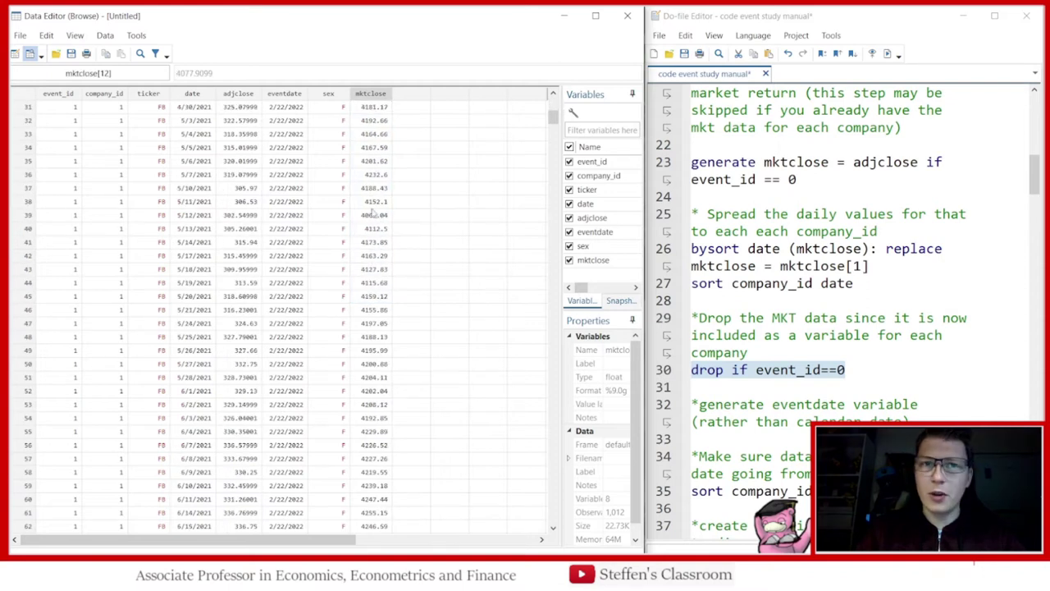
scroll(319, 218, up, 4)
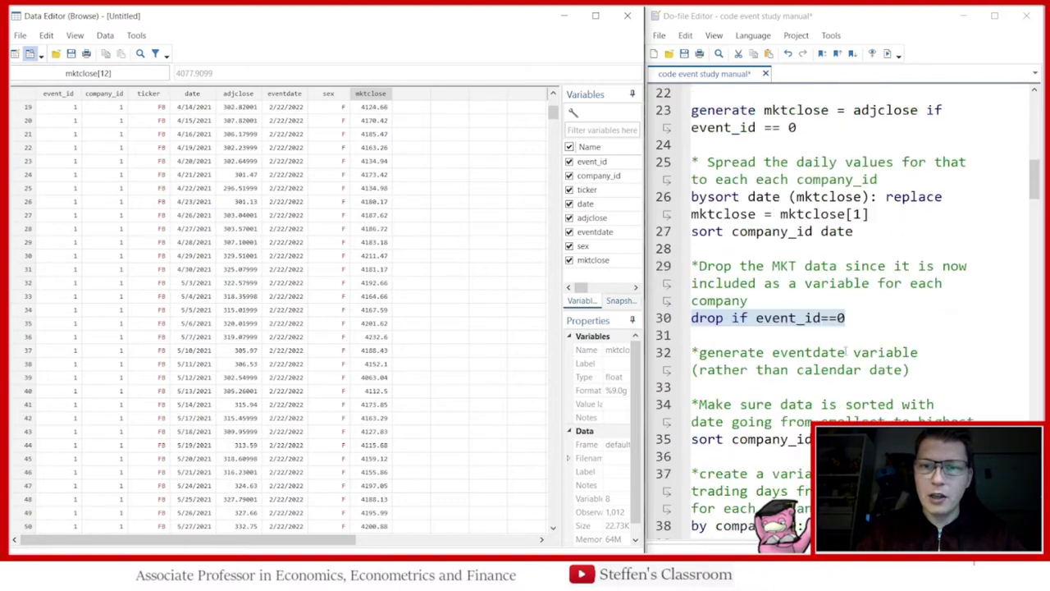
scroll(846, 352, down, 1)
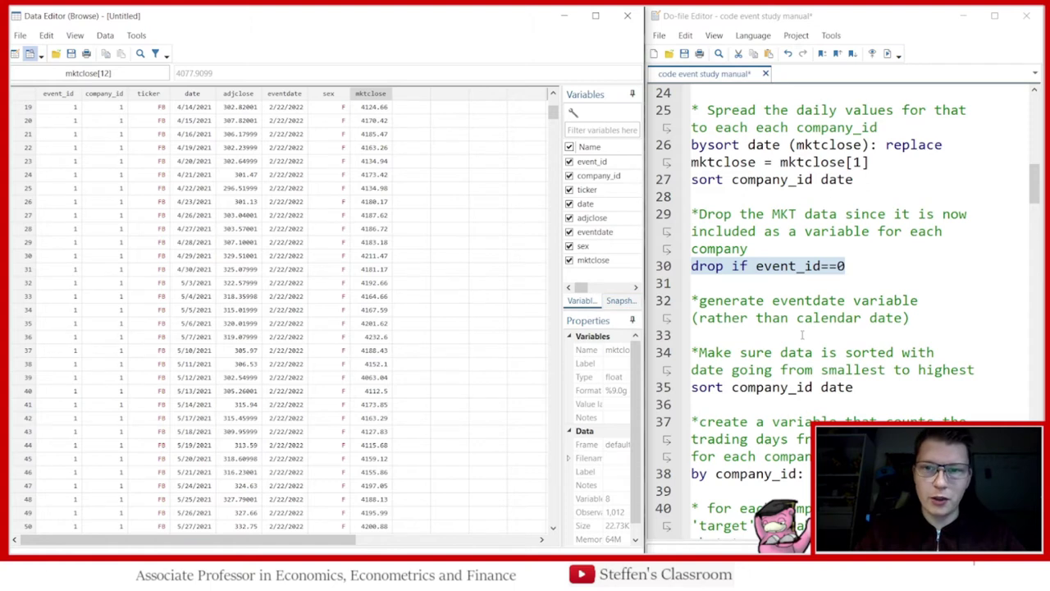
Step: Run 'sort company_id date', then 'by company_id: gen datenum=_n'
scroll(803, 335, down, 2)
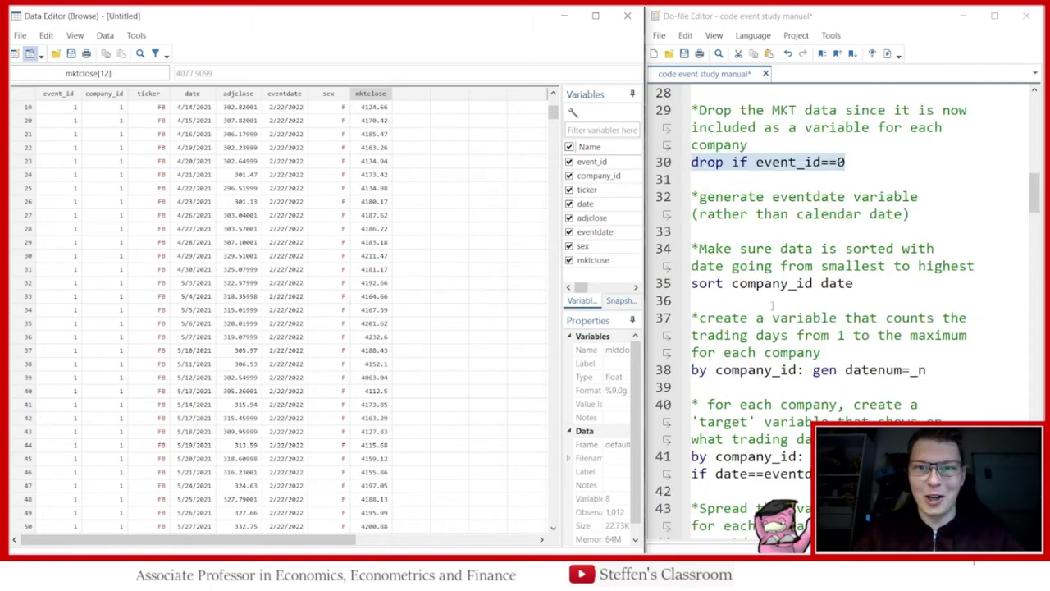
click(665, 283)
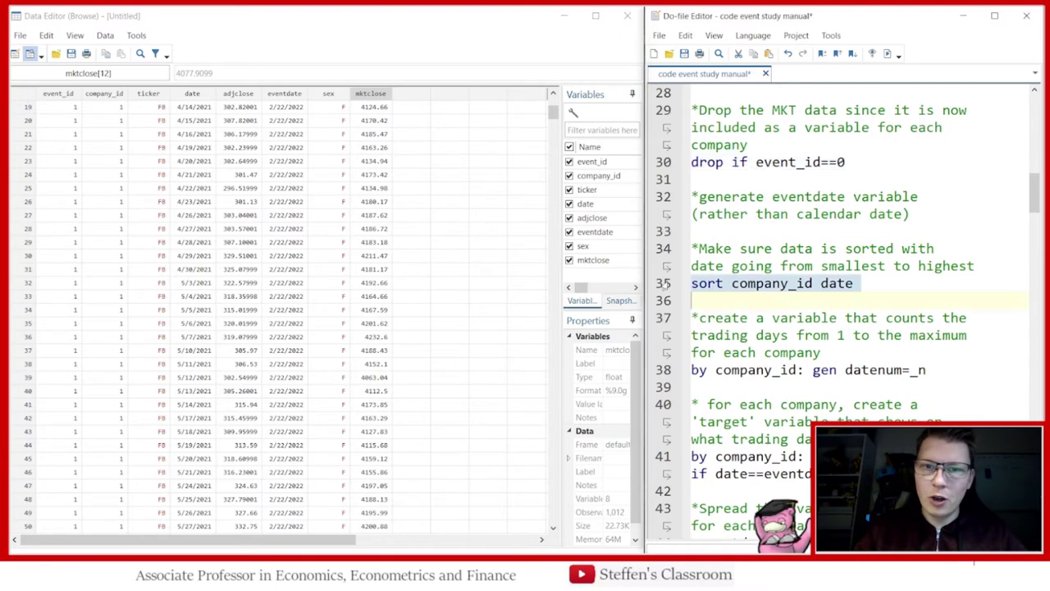
click(888, 53)
scroll(848, 293, down, 2)
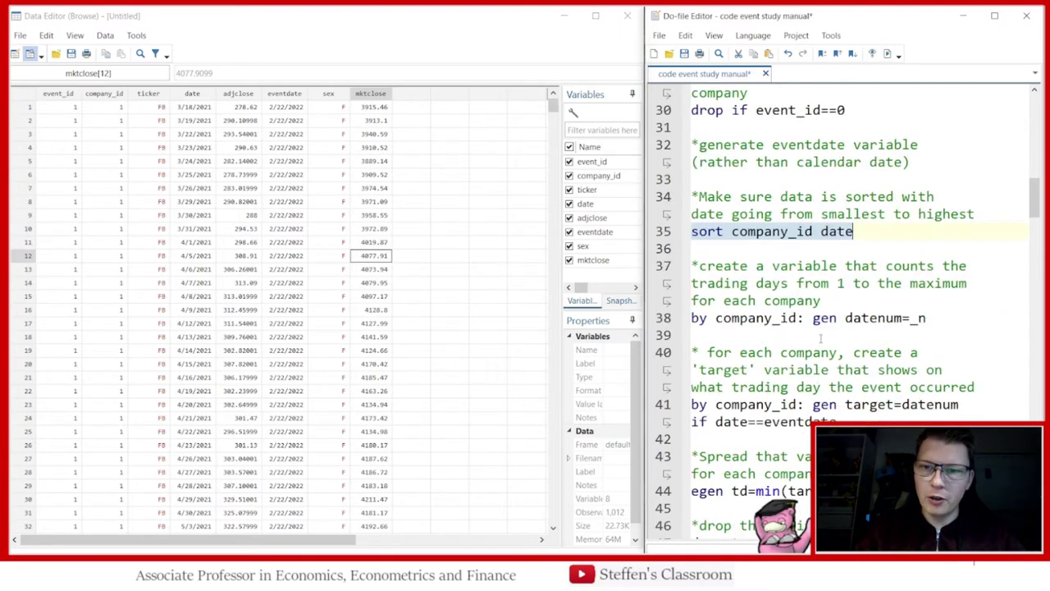
click(664, 266)
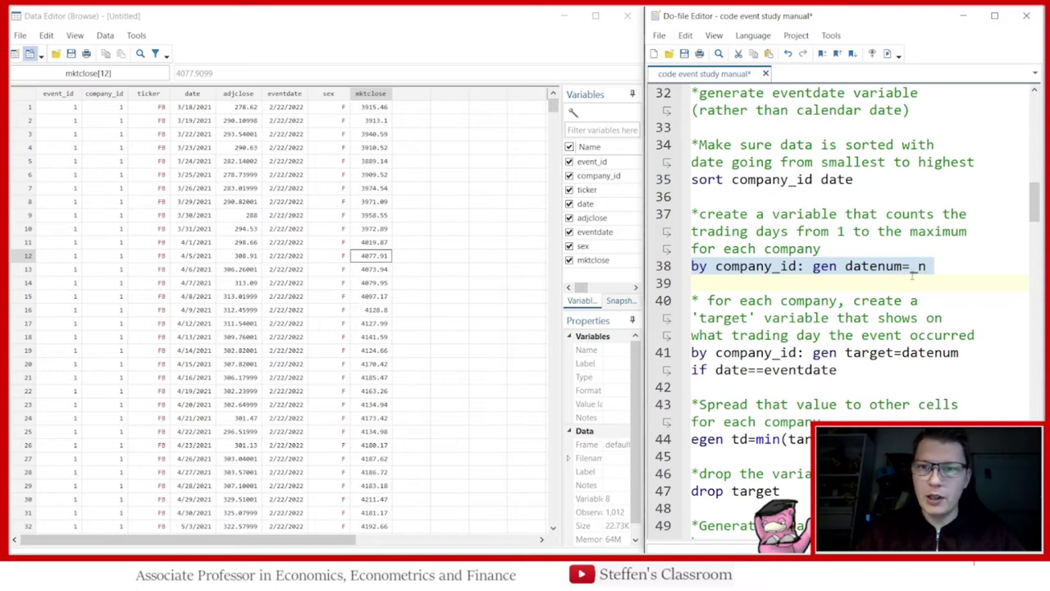
click(897, 54)
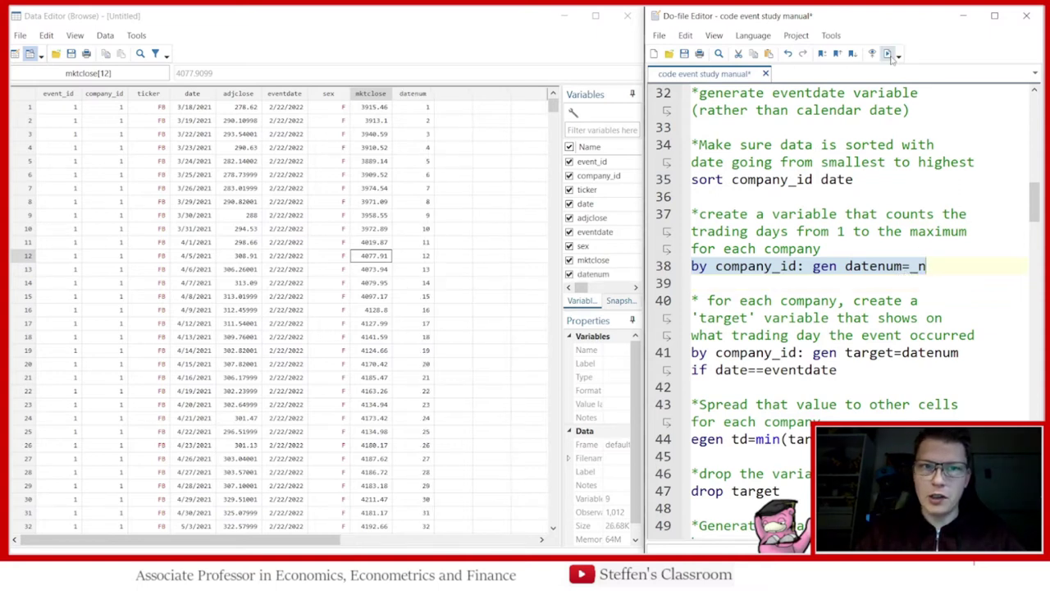
Step: Verify datenum in the Data Editor: FB ends at 253 and AAPL restarts at 1
click(422, 108)
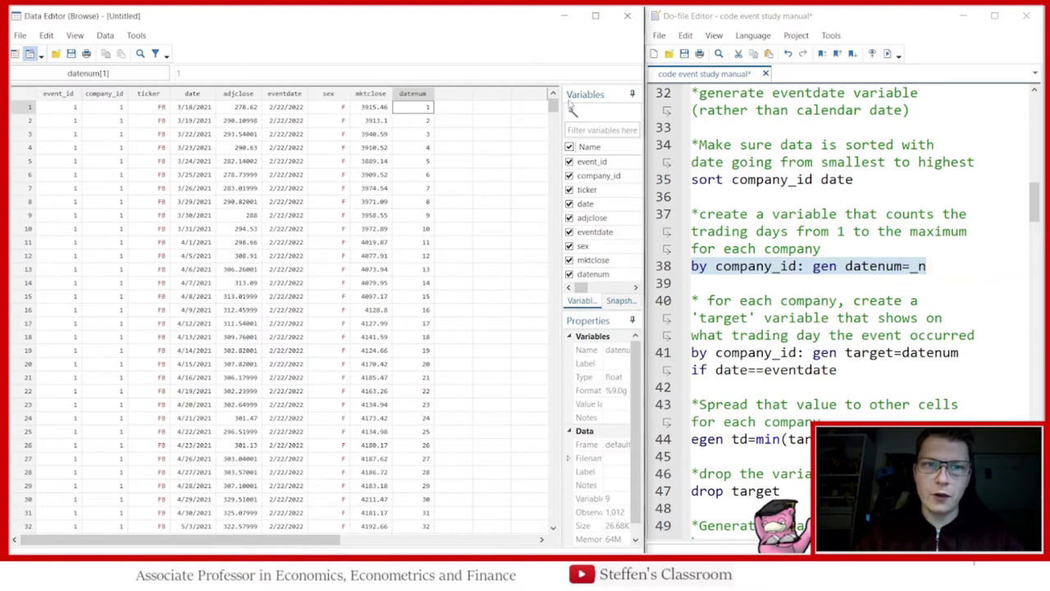
drag(554, 105, 531, 203)
click(417, 218)
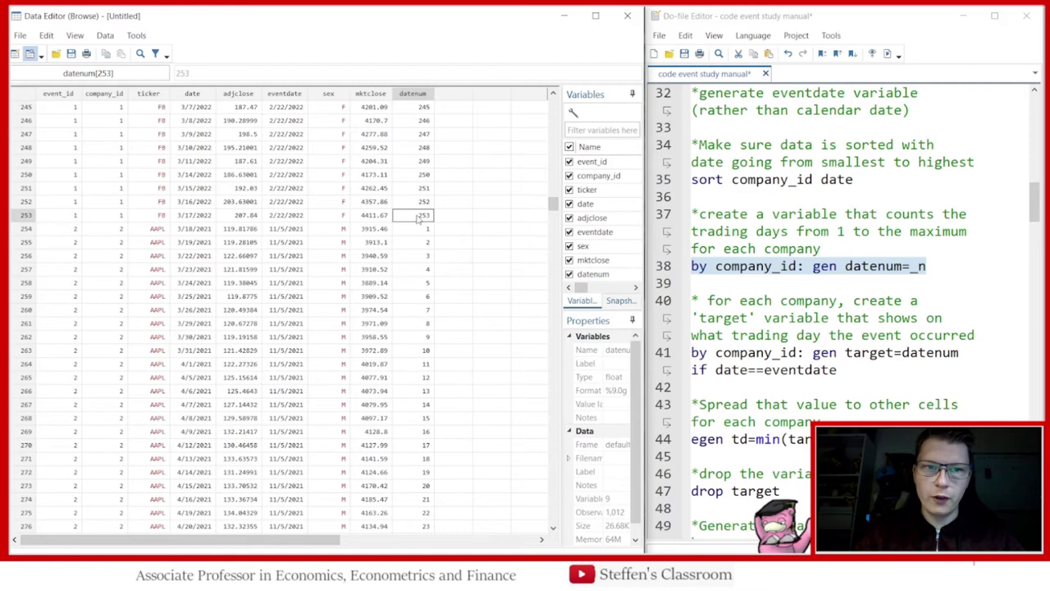
click(415, 231)
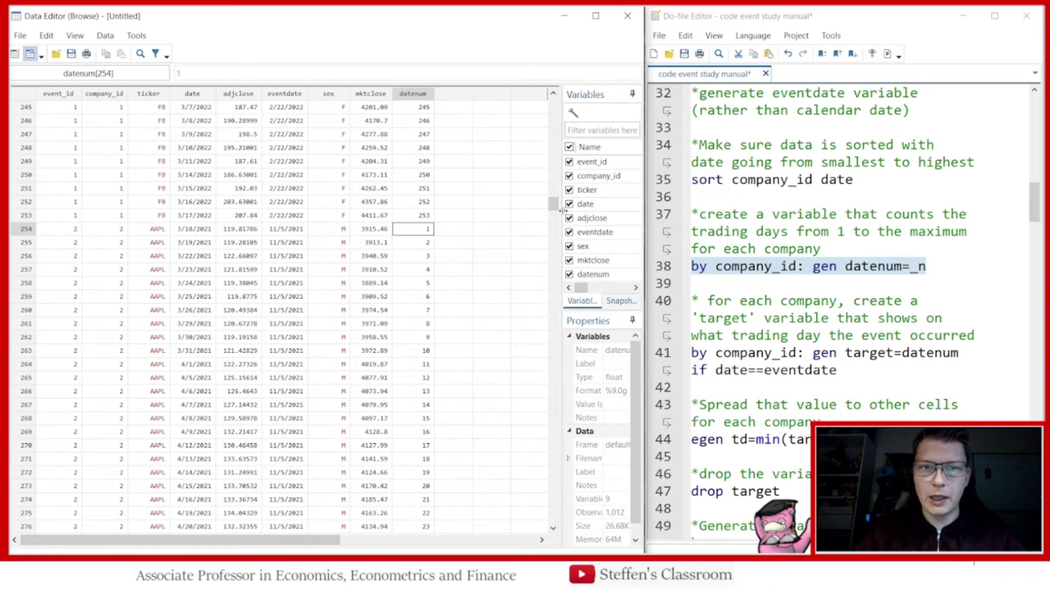
drag(555, 203, 558, 98)
click(776, 277)
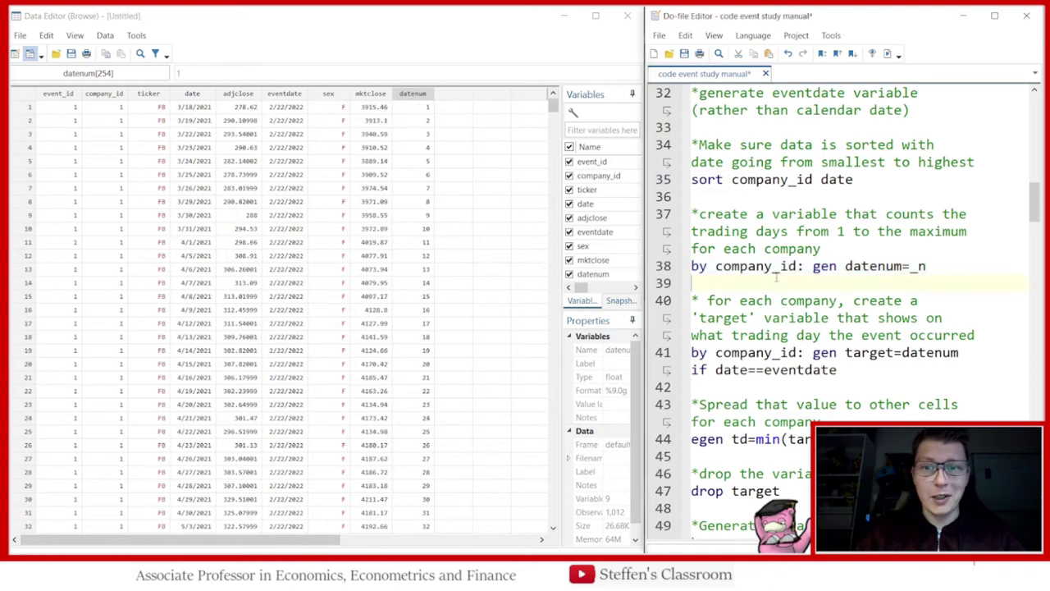
scroll(776, 277, down, 2)
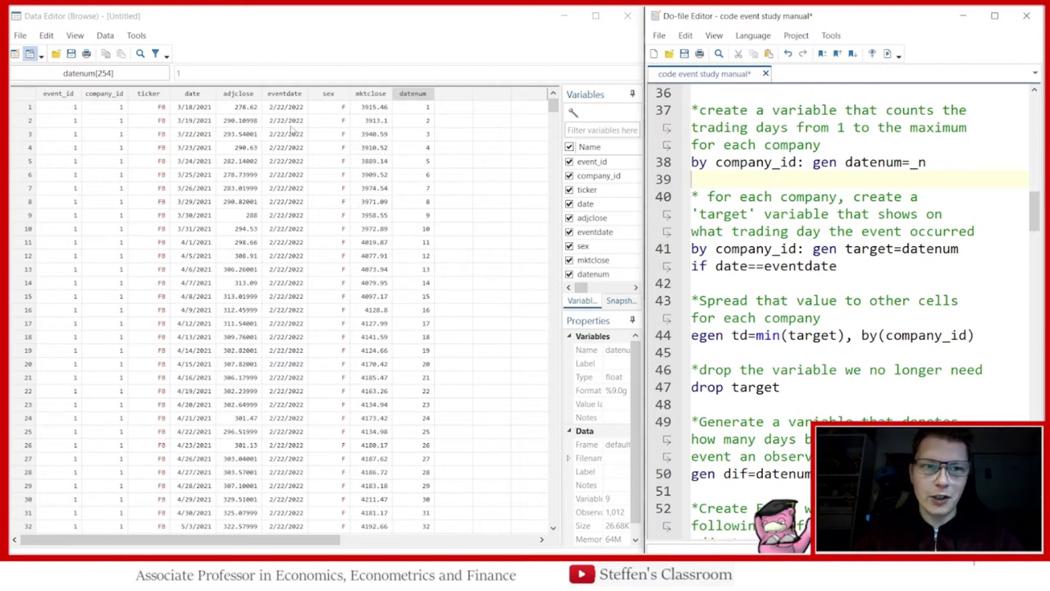
Step: Check the eventdate format, then generate target=datenum where date equals eventdate
click(296, 96)
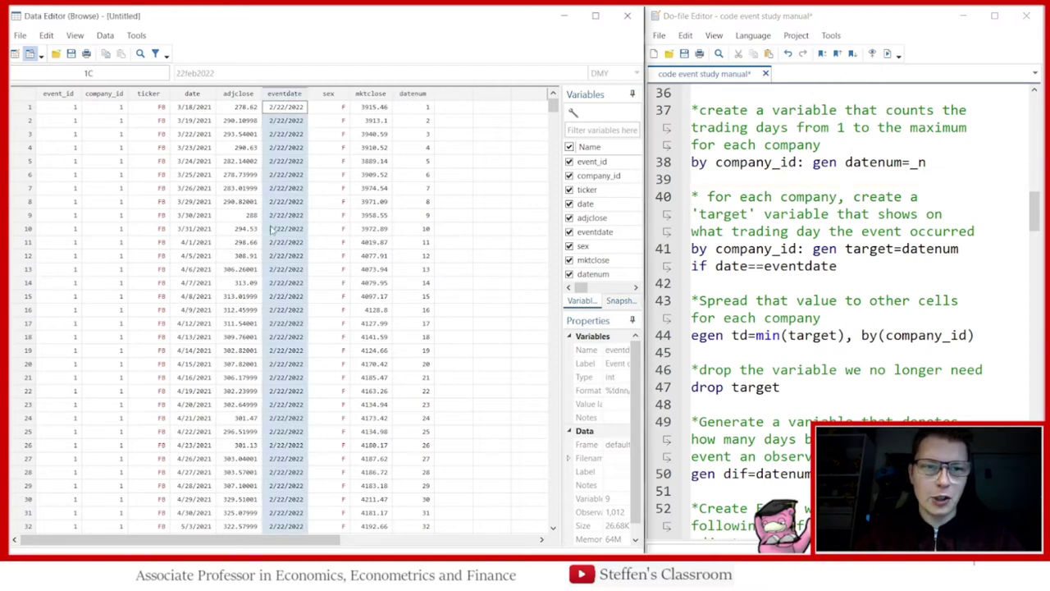
click(456, 177)
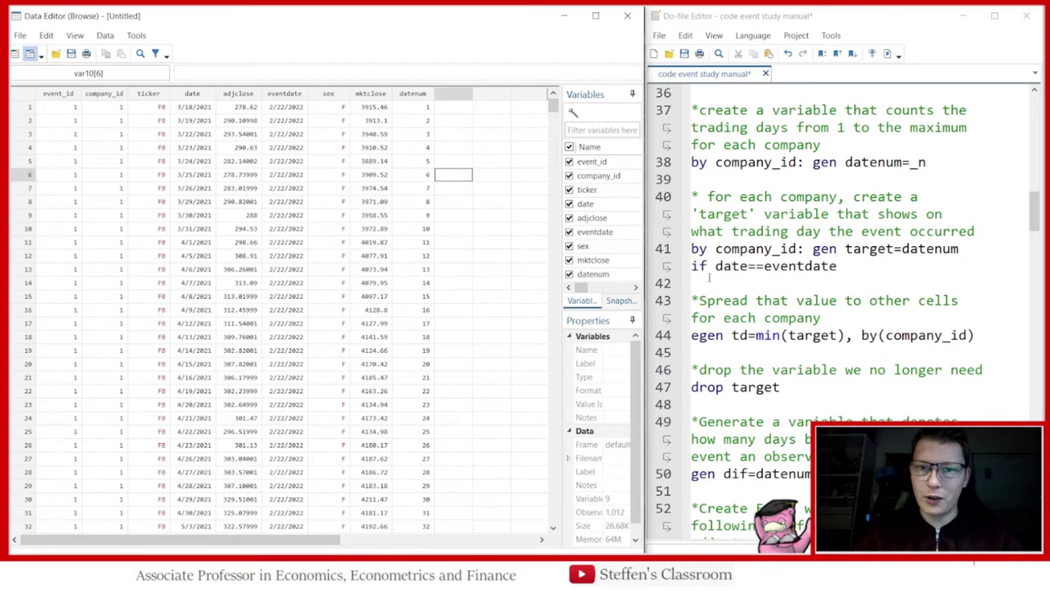
click(661, 247)
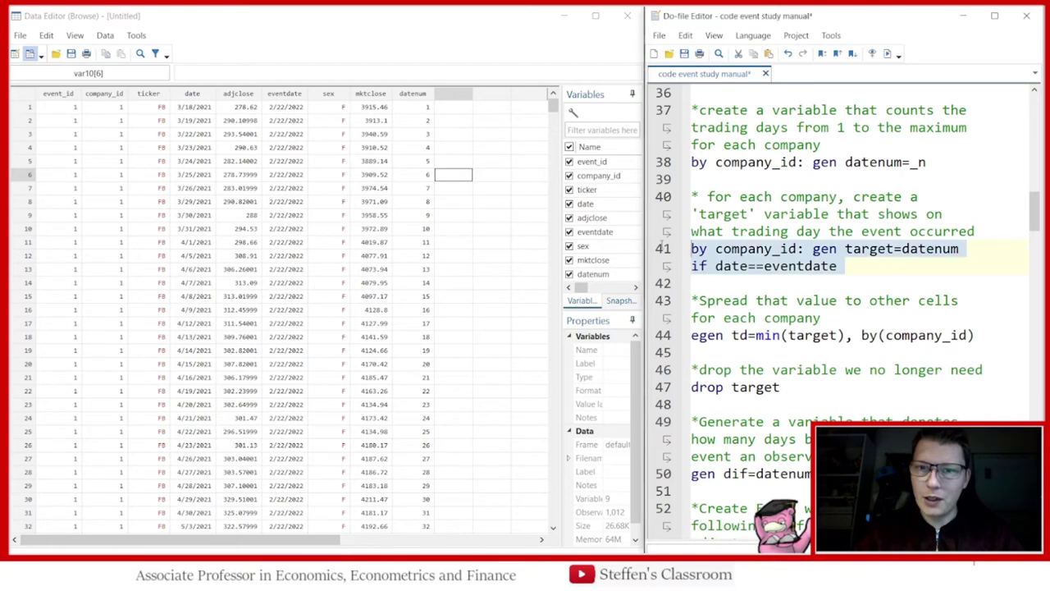
click(892, 53)
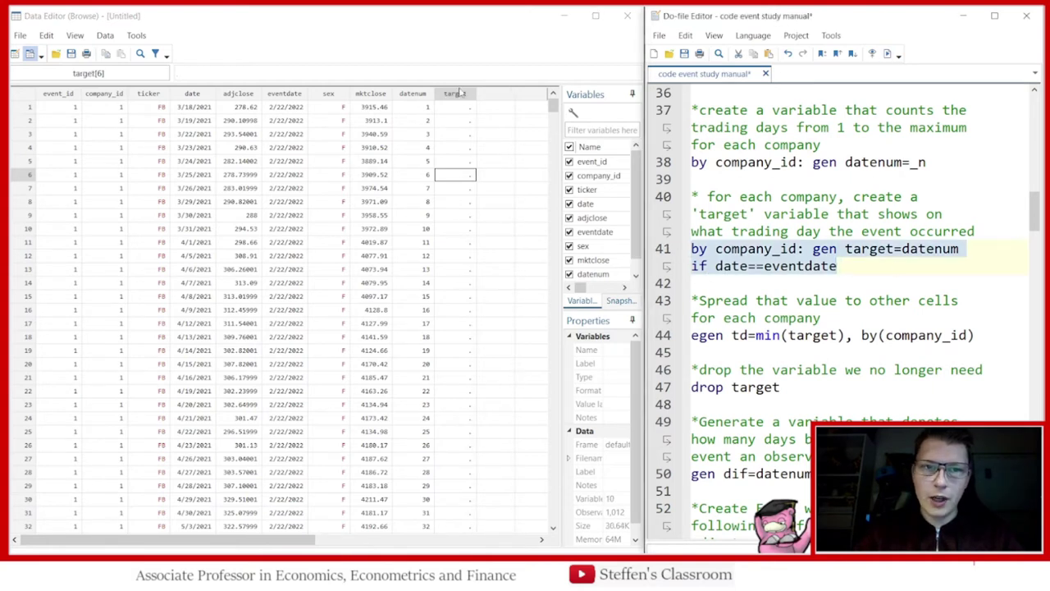
Step: Confirm target equals datenum on event days: 236 for FB at row 236 and 163 for AAPL
click(456, 93)
scroll(463, 173, down, 7)
scroll(464, 174, down, 20)
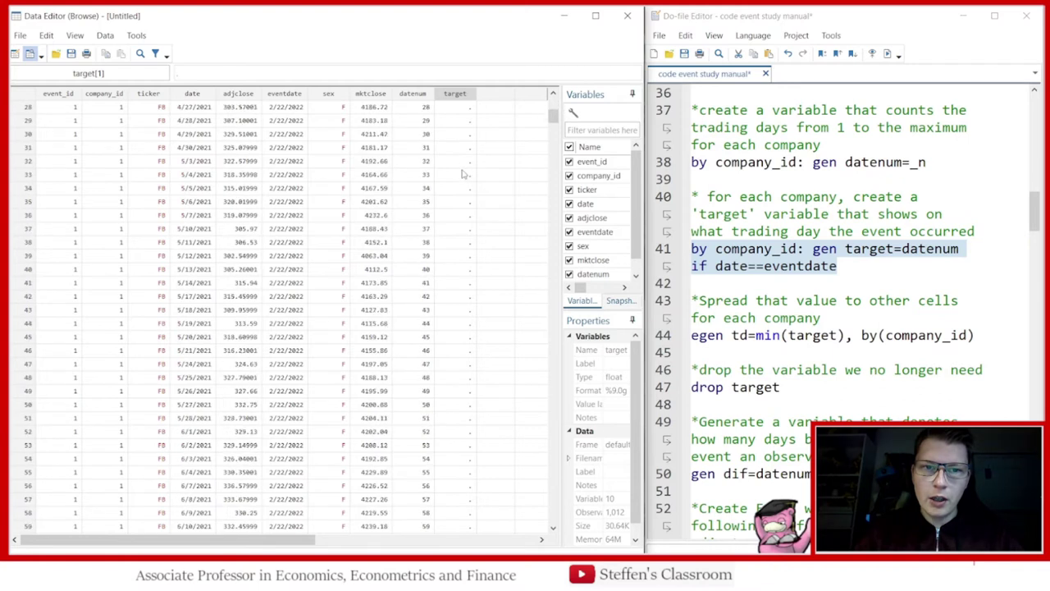
scroll(478, 236, down, 18)
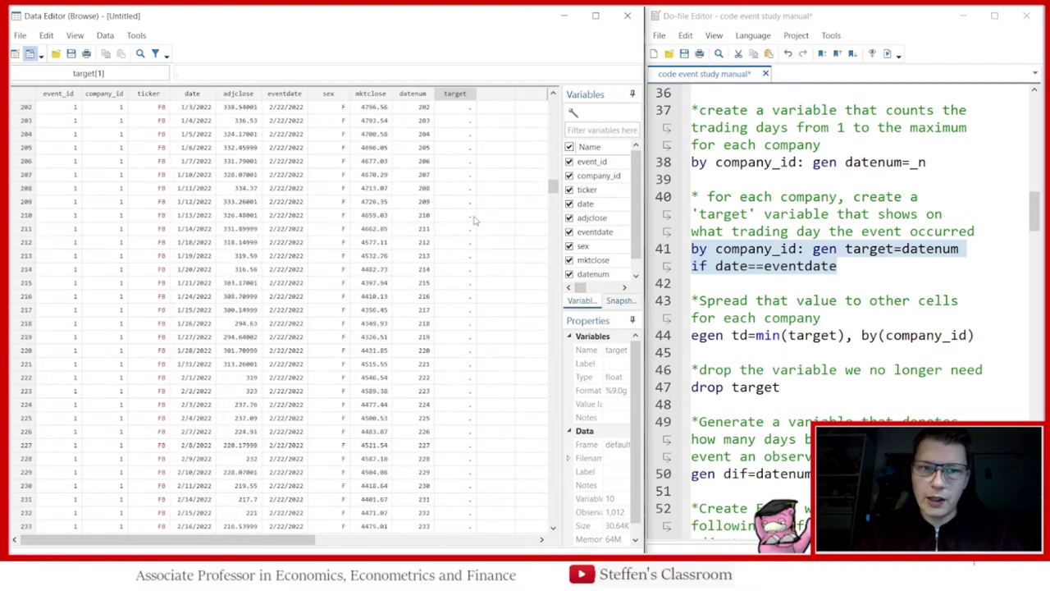
click(422, 242)
drag(422, 246, 473, 247)
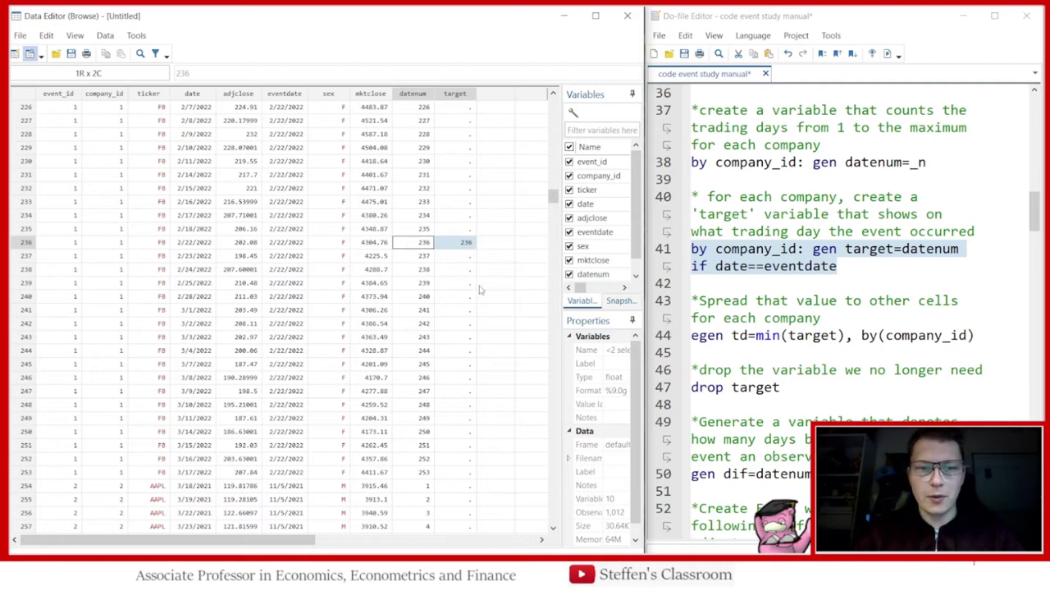
scroll(465, 309, down, 20)
scroll(469, 301, down, 20)
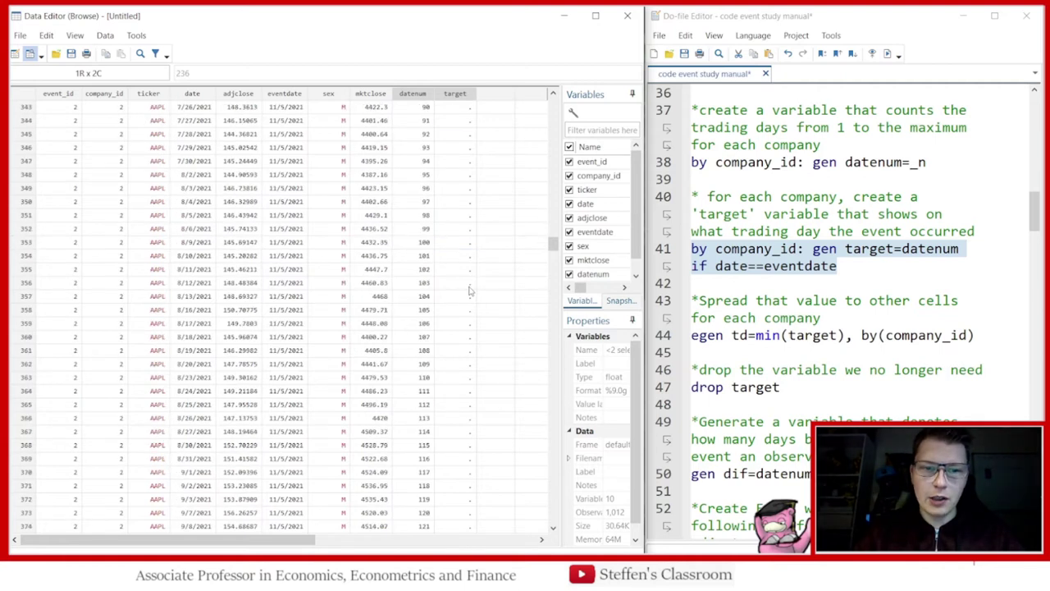
drag(424, 404, 468, 406)
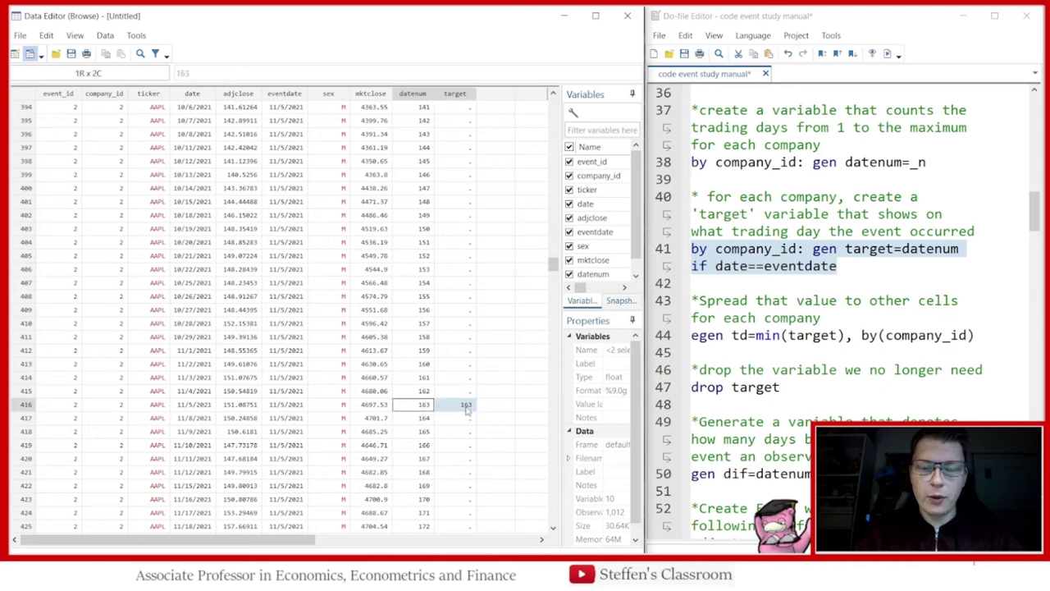
scroll(481, 258, up, 20)
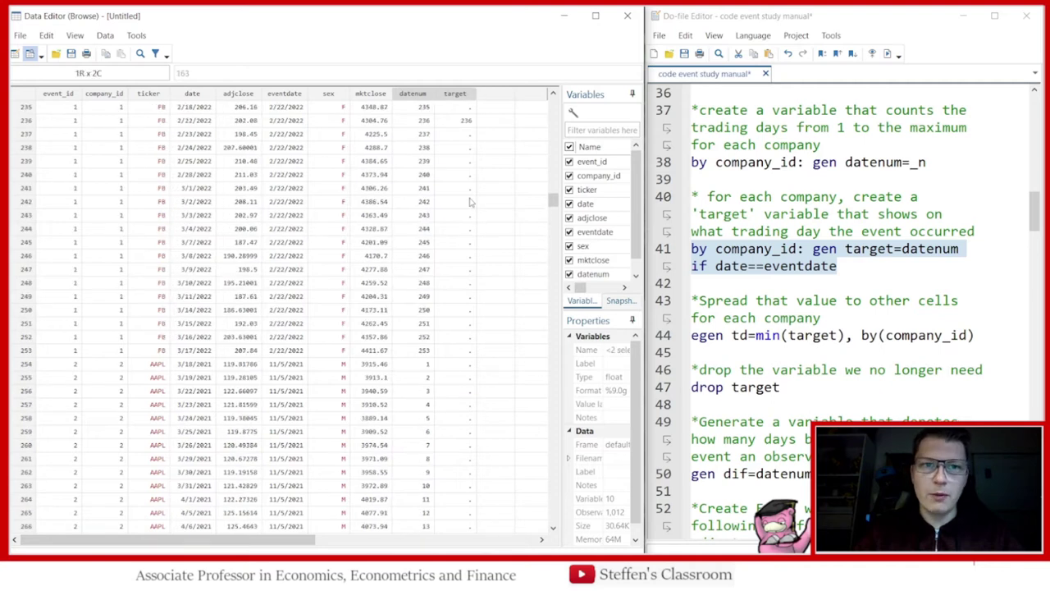
scroll(472, 203, up, 3)
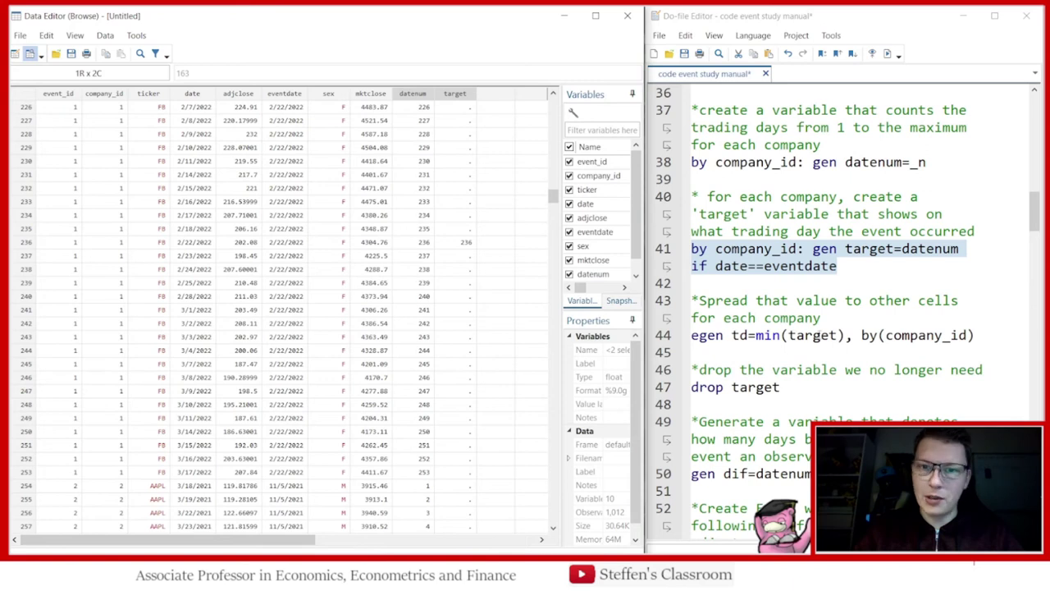
click(655, 336)
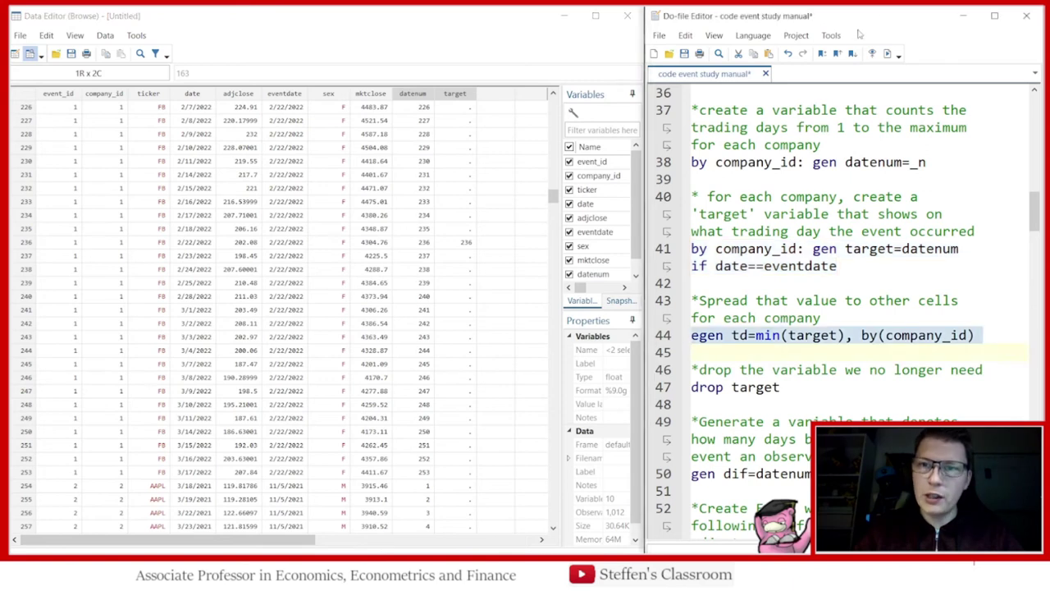
Step: Run 'egen td=min(target), by(company_id)' to spread the event day, then 'drop target'
click(887, 53)
scroll(475, 275, down, 4)
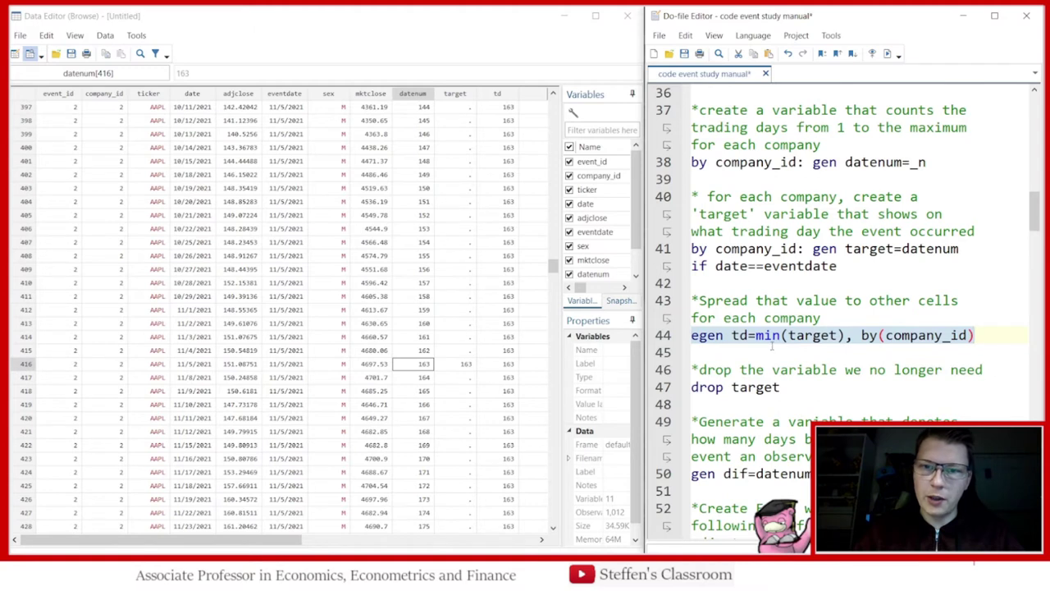
click(762, 351)
scroll(774, 335, down, 1)
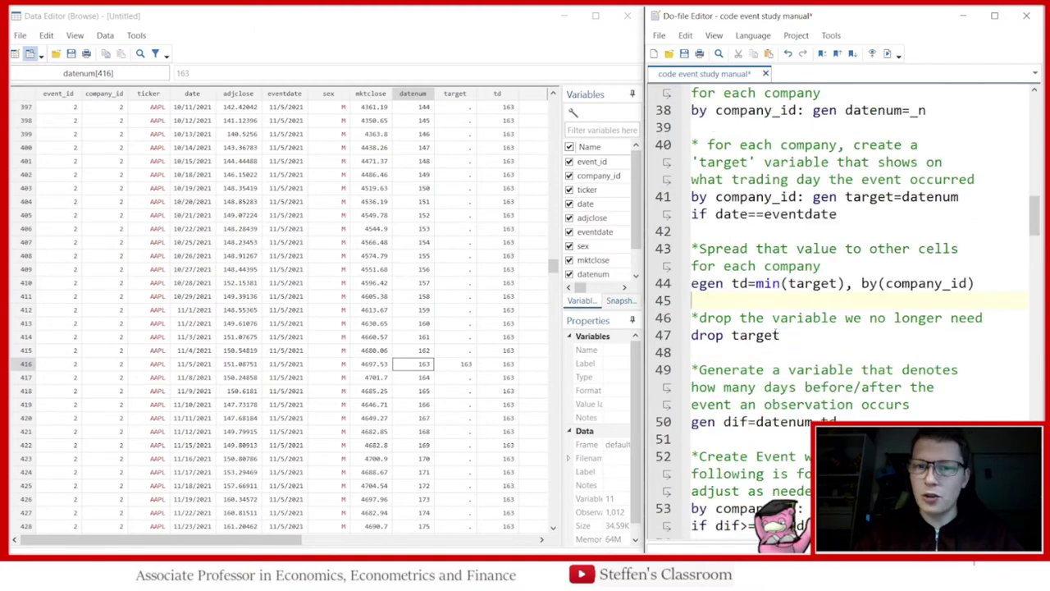
click(663, 337)
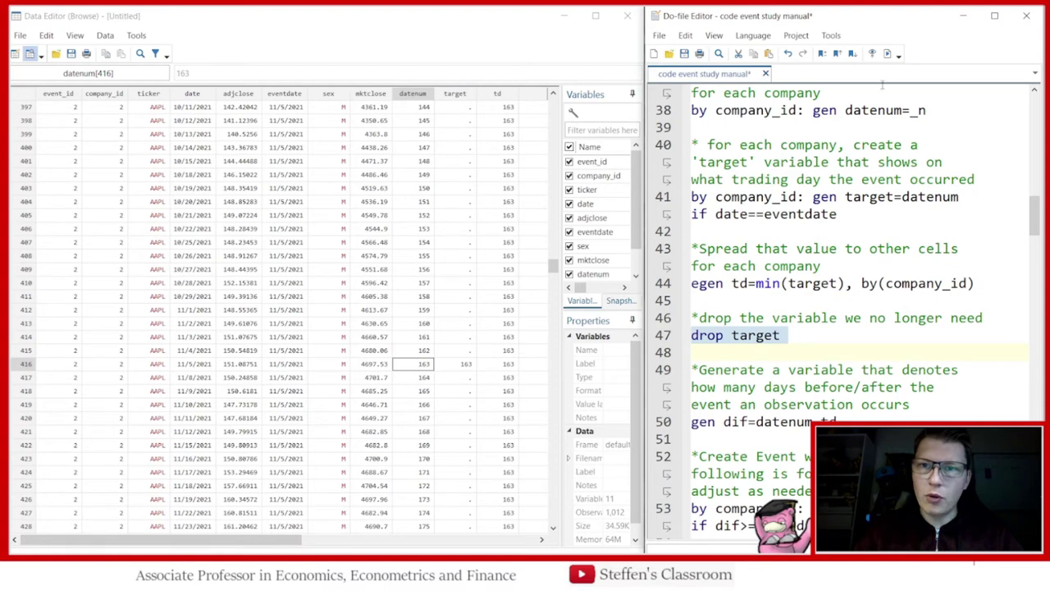
click(887, 53)
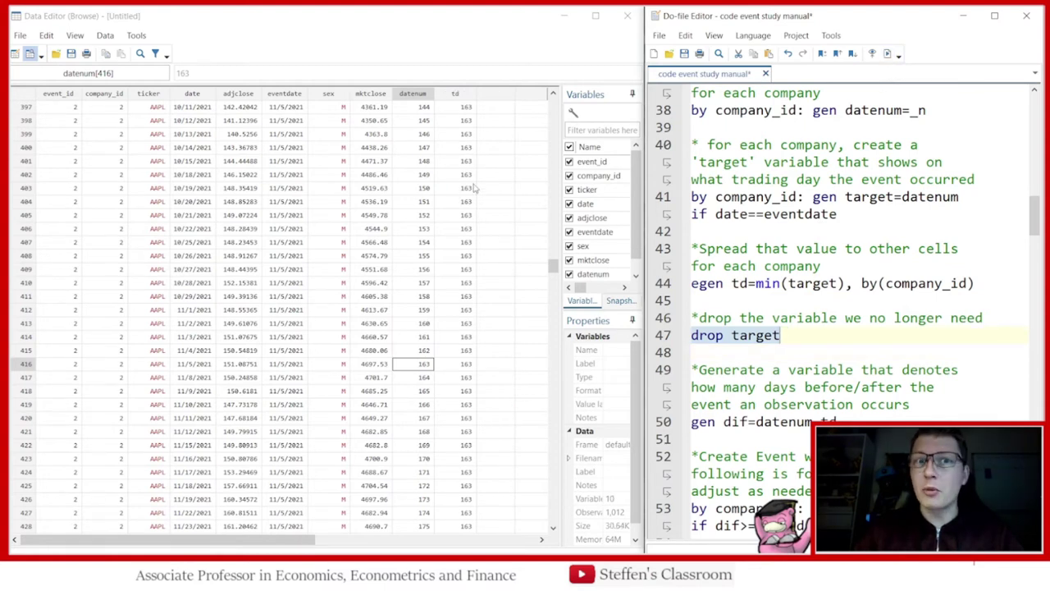
click(752, 355)
scroll(752, 358, down, 4)
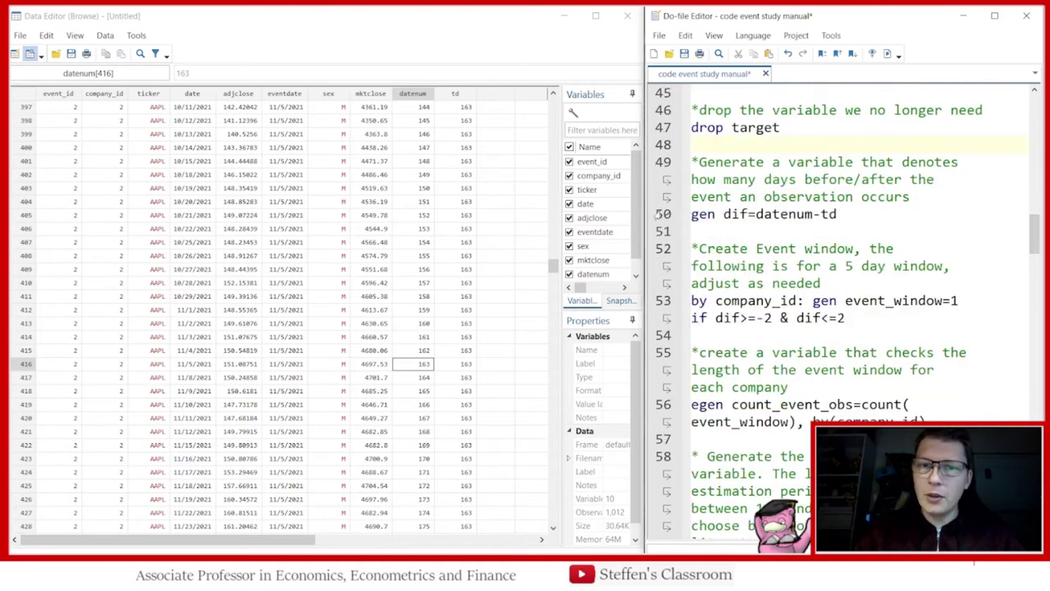
Step: Generate dif as days relative to the event and inspect its values before and after the event day
click(656, 214)
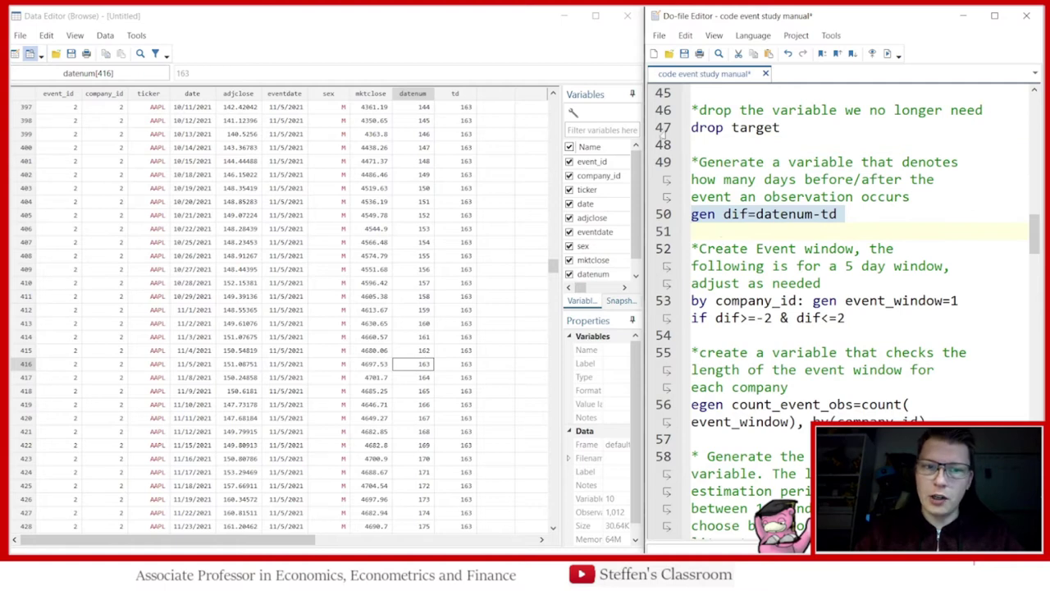
click(890, 53)
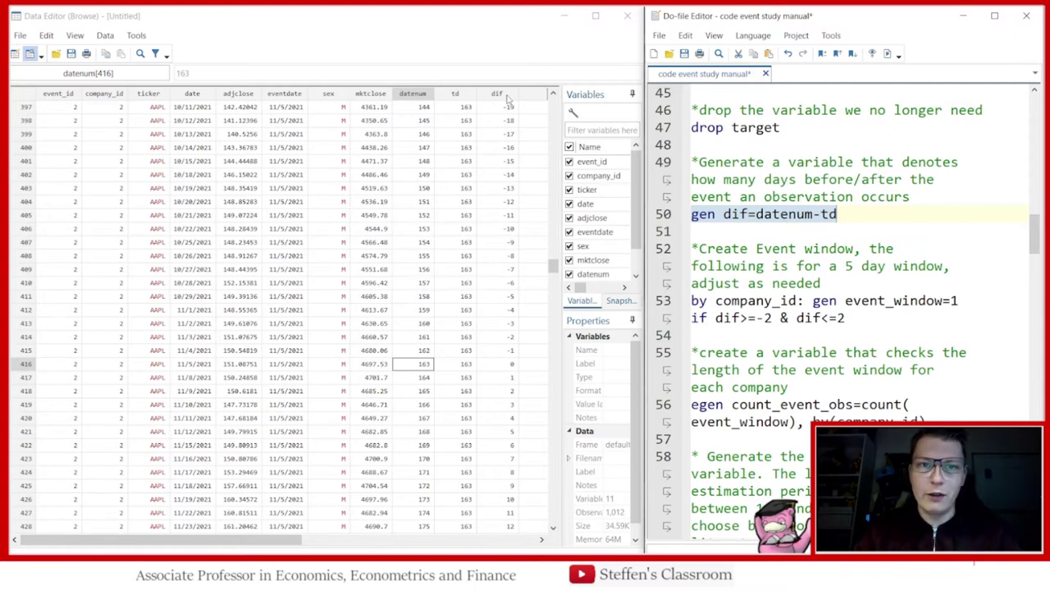
click(497, 370)
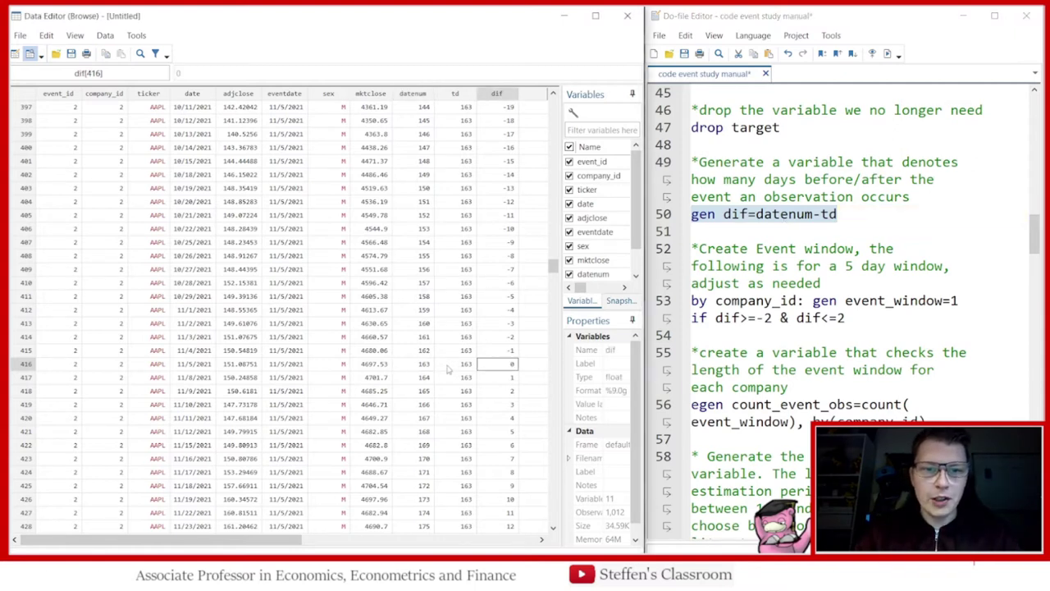
drag(512, 352, 507, 174)
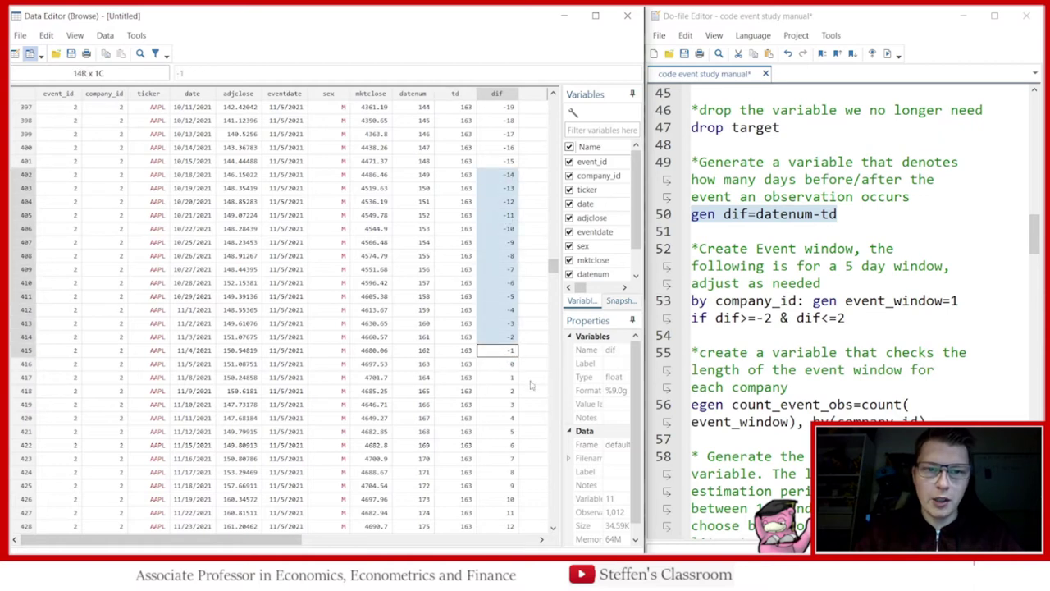
drag(510, 368, 504, 482)
click(508, 326)
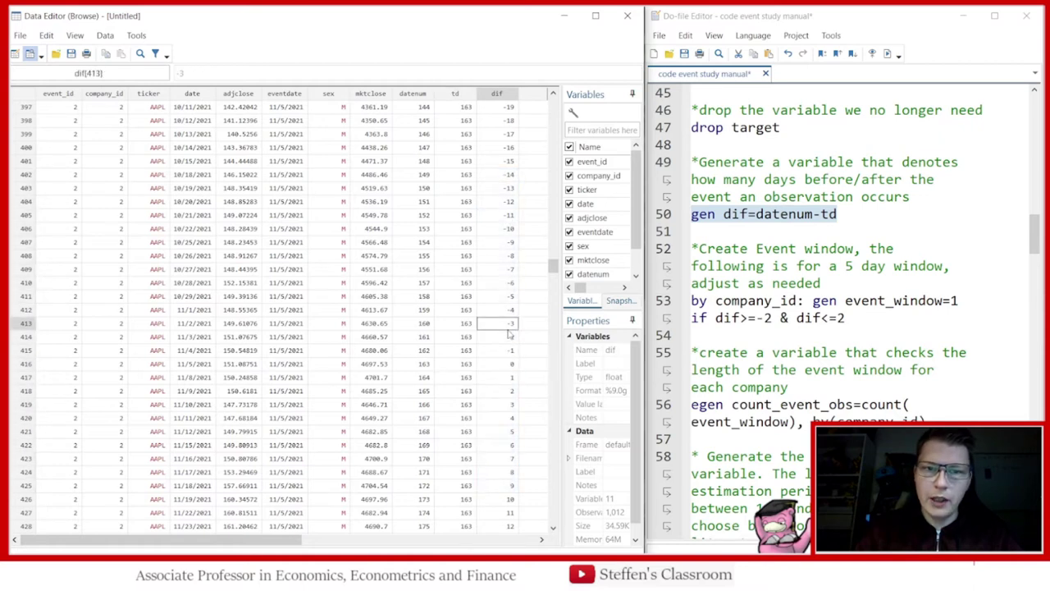
Step: Create event_window flagging dif from −2 to 2 and check it on AAPL's event day (dif 0)
click(711, 345)
drag(711, 344, 692, 300)
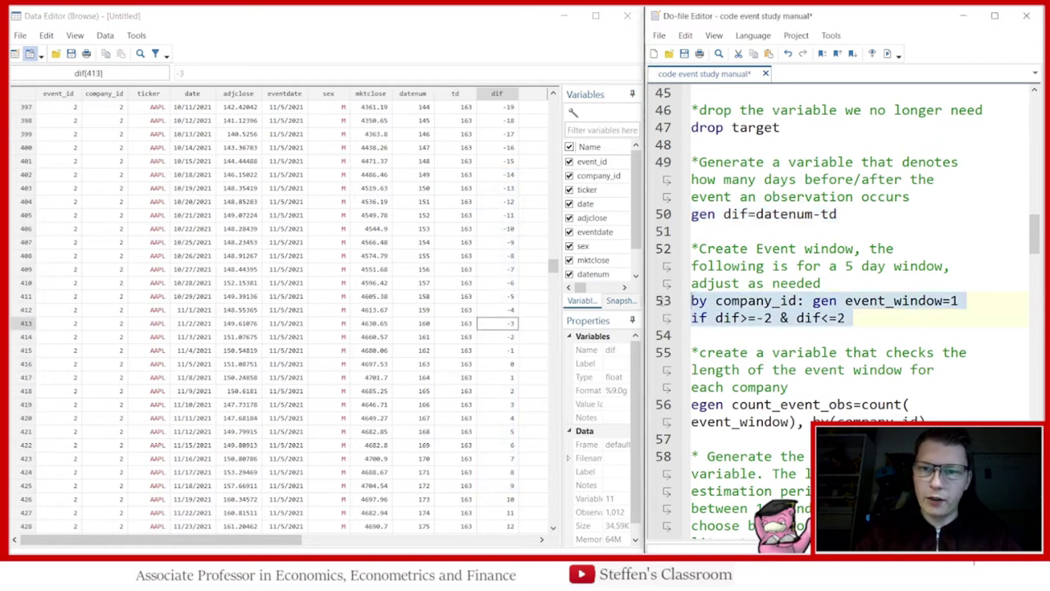
click(887, 55)
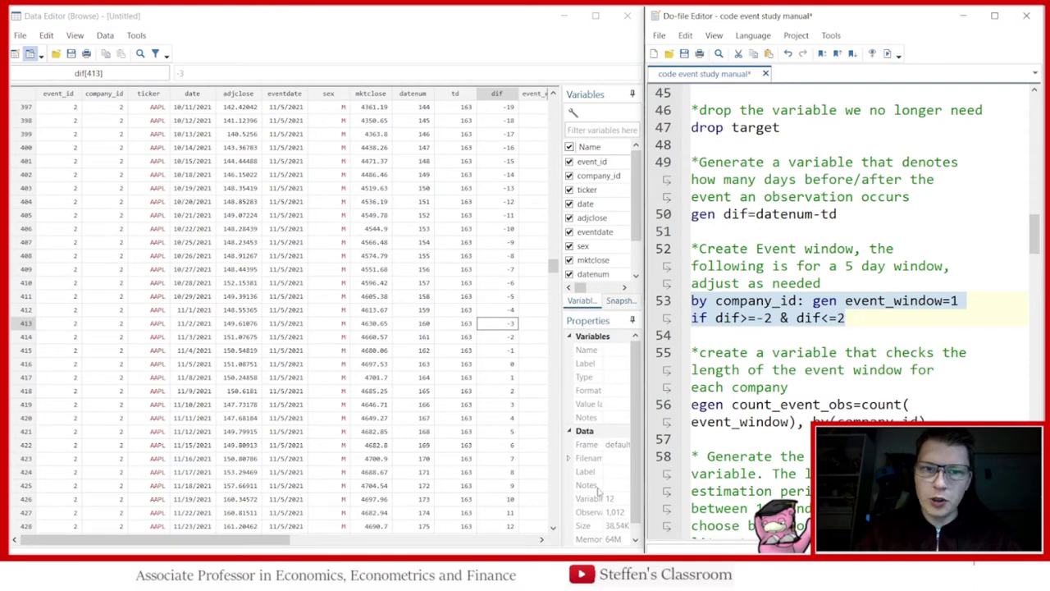
click(541, 539)
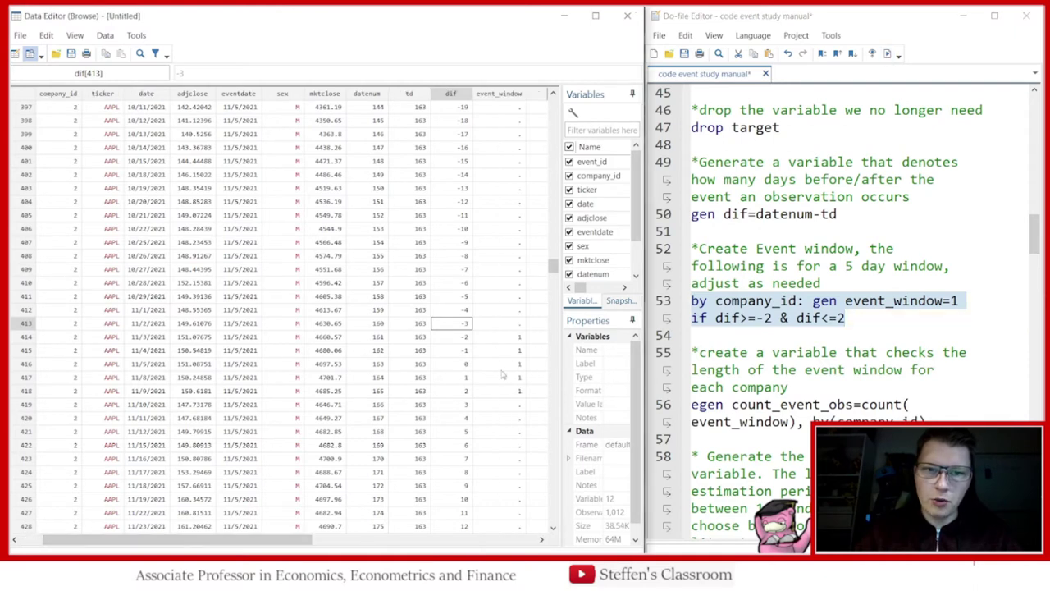
scroll(504, 375, down, 1)
click(450, 326)
drag(450, 330, 520, 329)
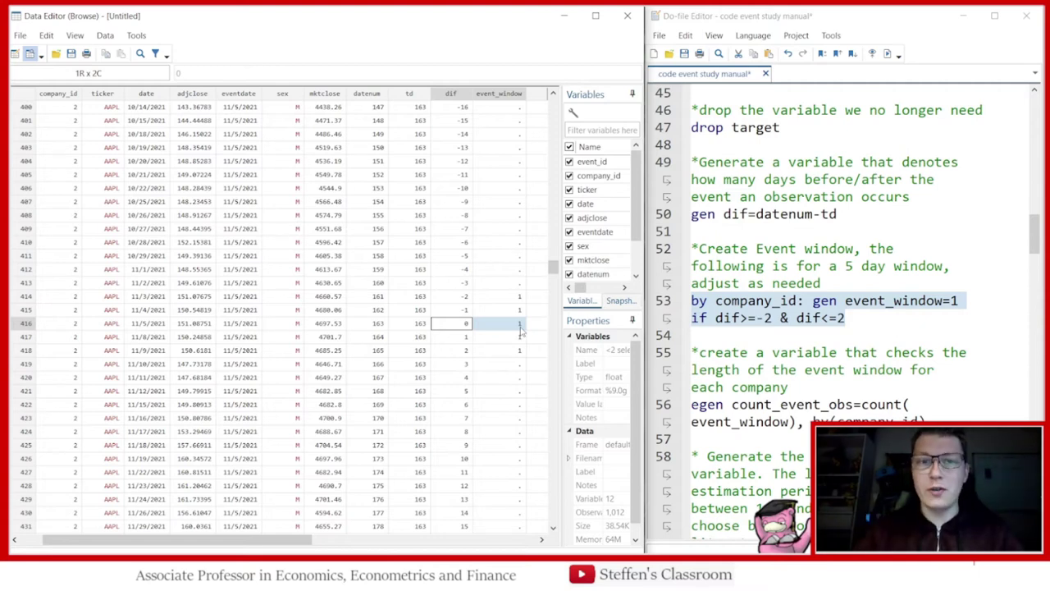
click(856, 320)
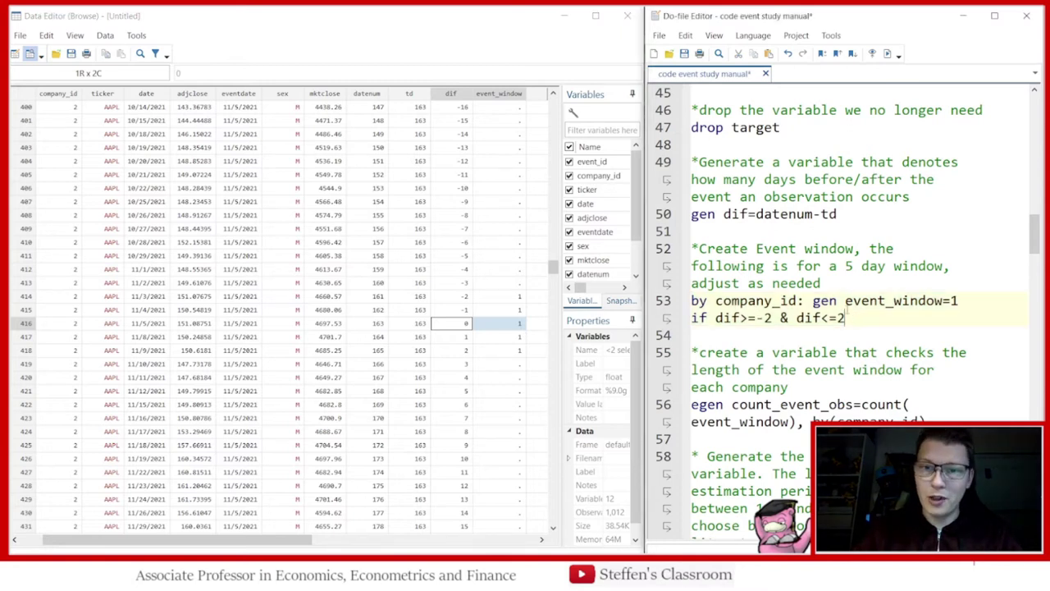
Step: Generate count_event_obs counting each company's event-window days
scroll(856, 320, down, 3)
drag(727, 277, 692, 255)
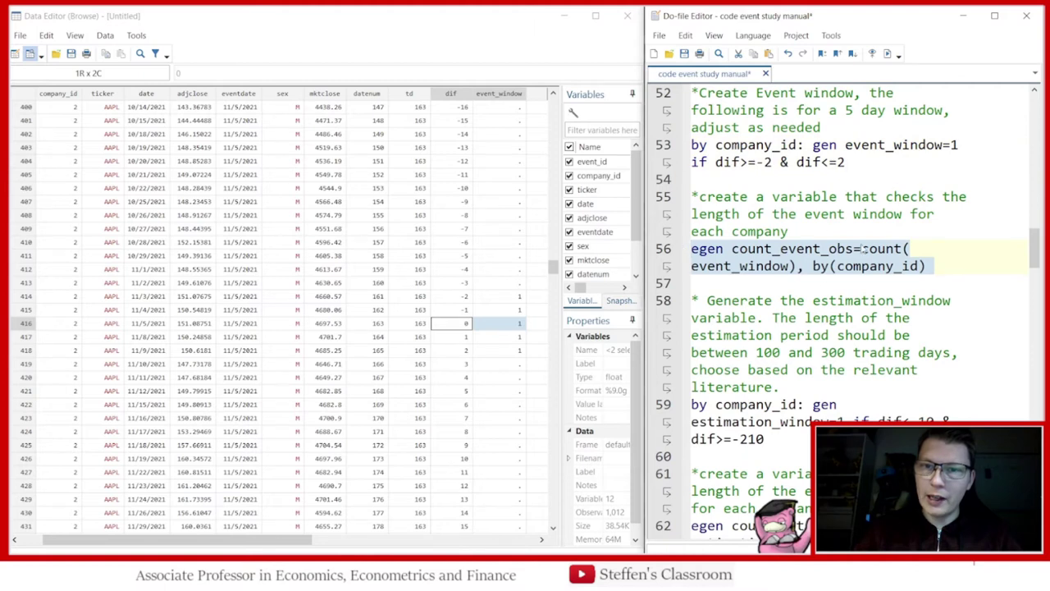
click(895, 53)
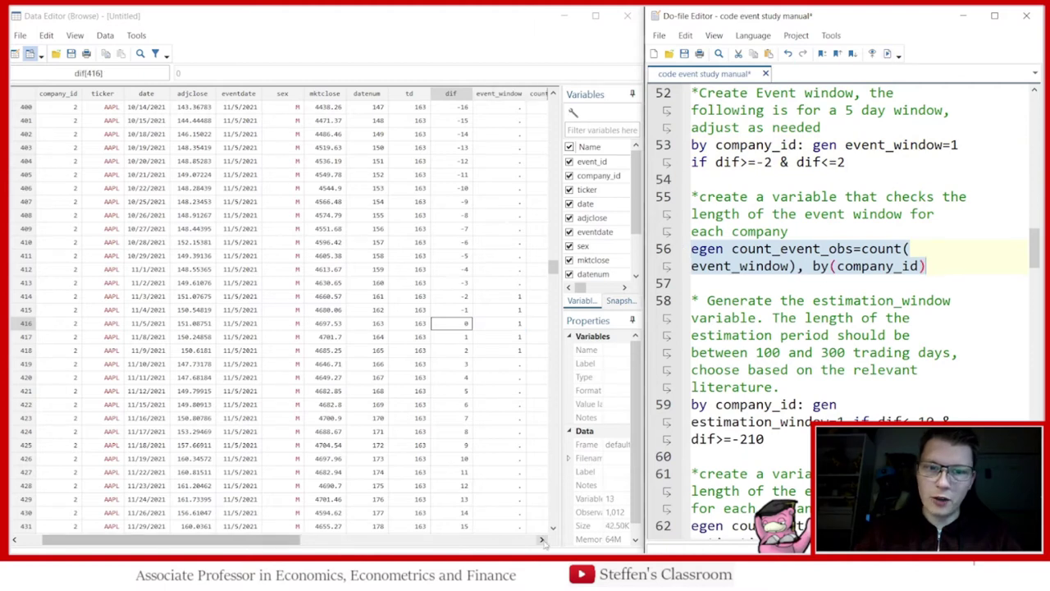
Step: Confirm count_event_obs is 5 on AAPL's event days, then create estimation_window for dif from −210 to below −10
click(541, 540)
drag(507, 297, 509, 359)
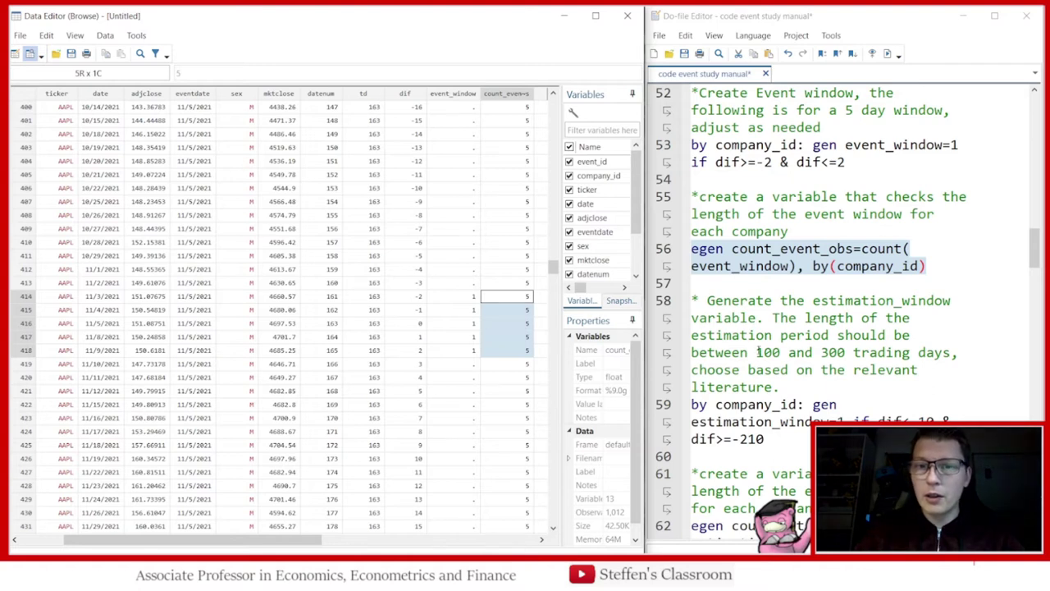
scroll(815, 362, down, 2)
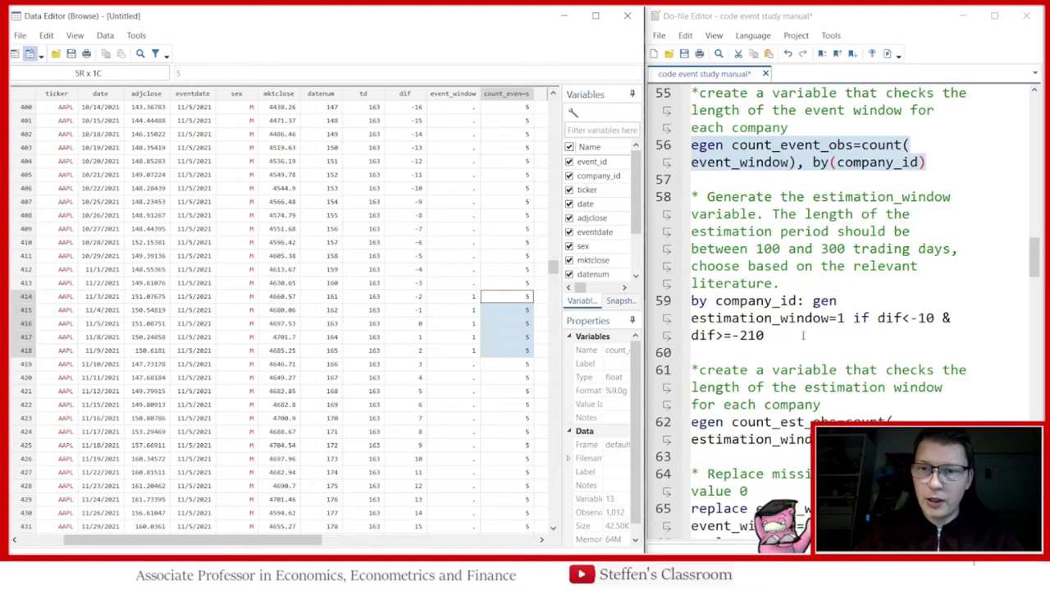
triple_click(803, 335)
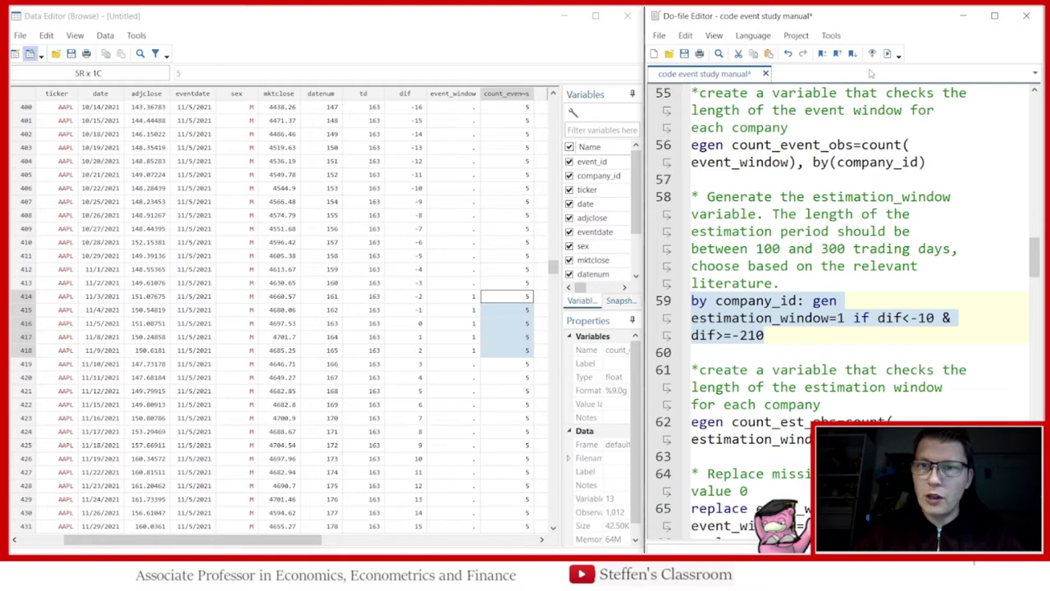
click(887, 54)
click(541, 539)
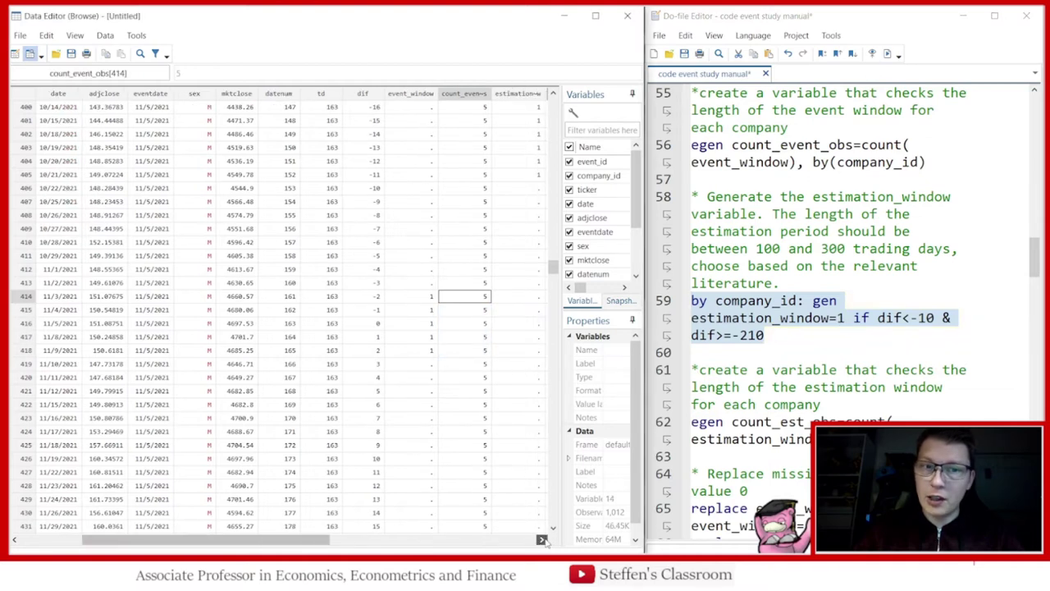
click(541, 539)
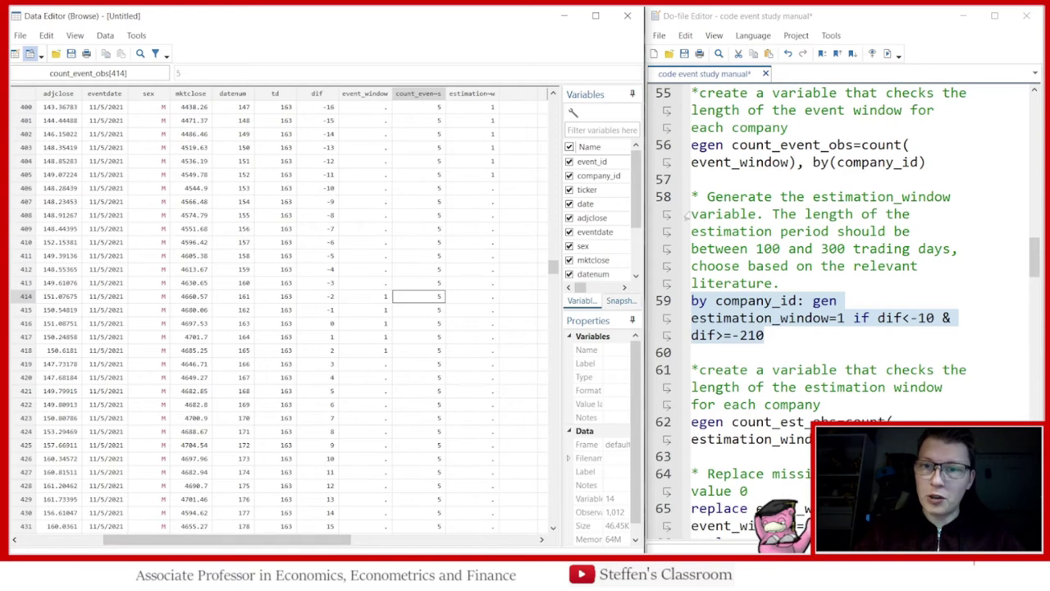
click(484, 188)
click(484, 175)
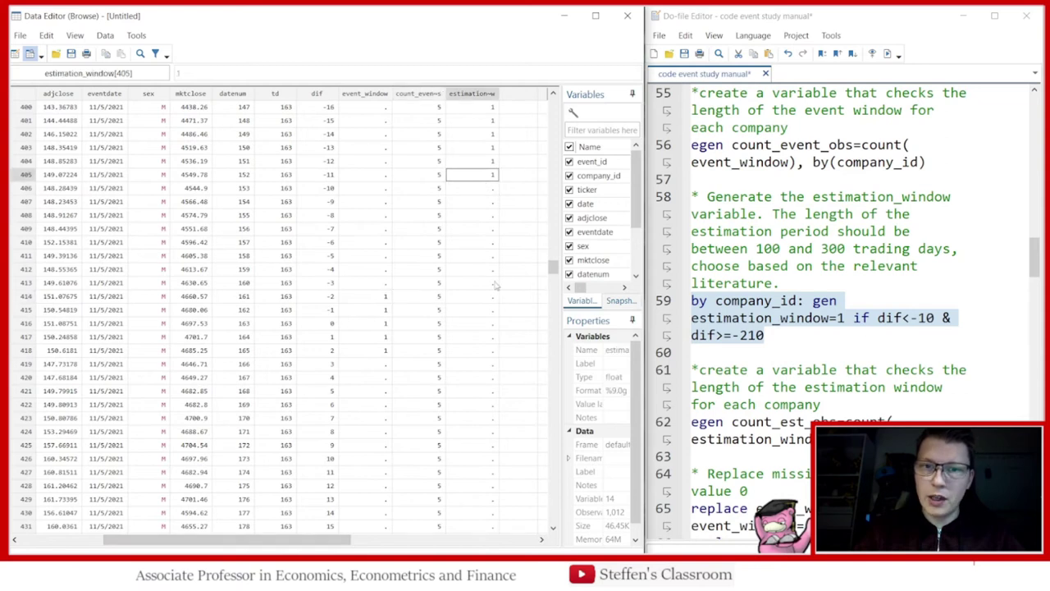
drag(554, 271, 552, 105)
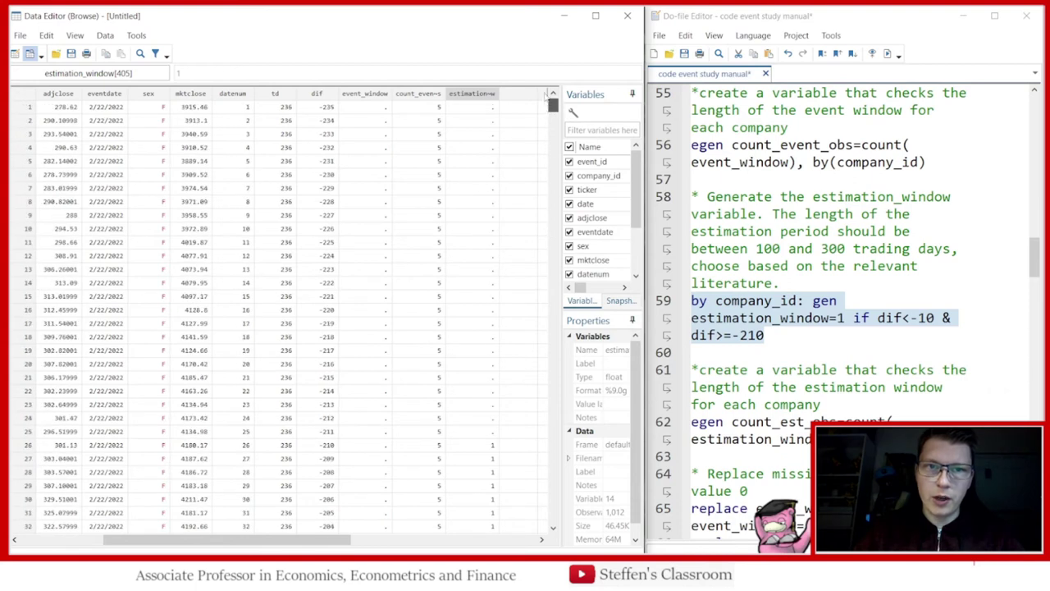
scroll(460, 241, down, 5)
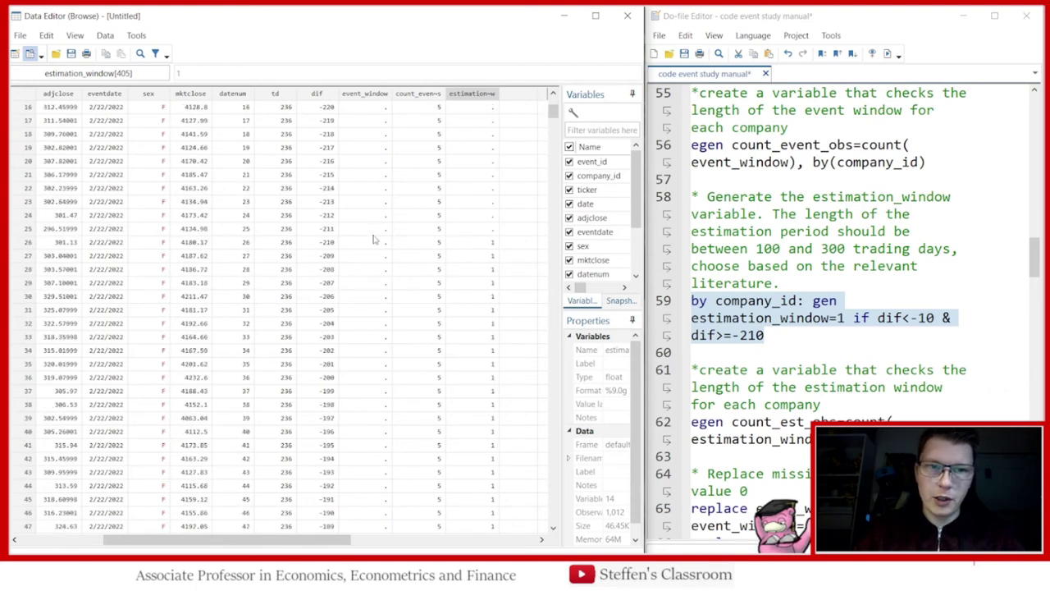
click(323, 244)
drag(327, 246, 492, 247)
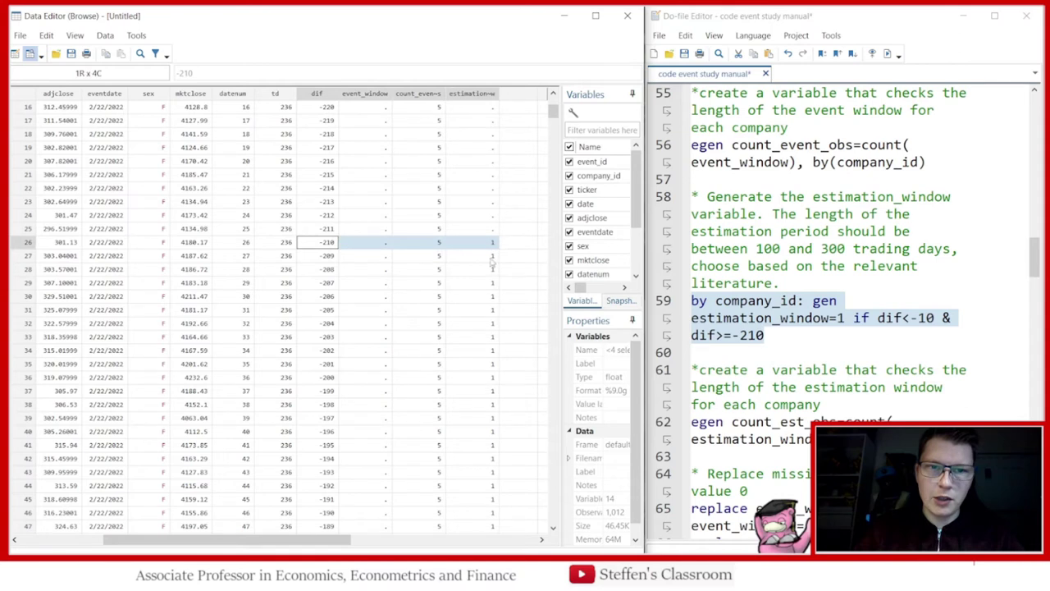
scroll(459, 335, down, 20)
scroll(461, 335, down, 17)
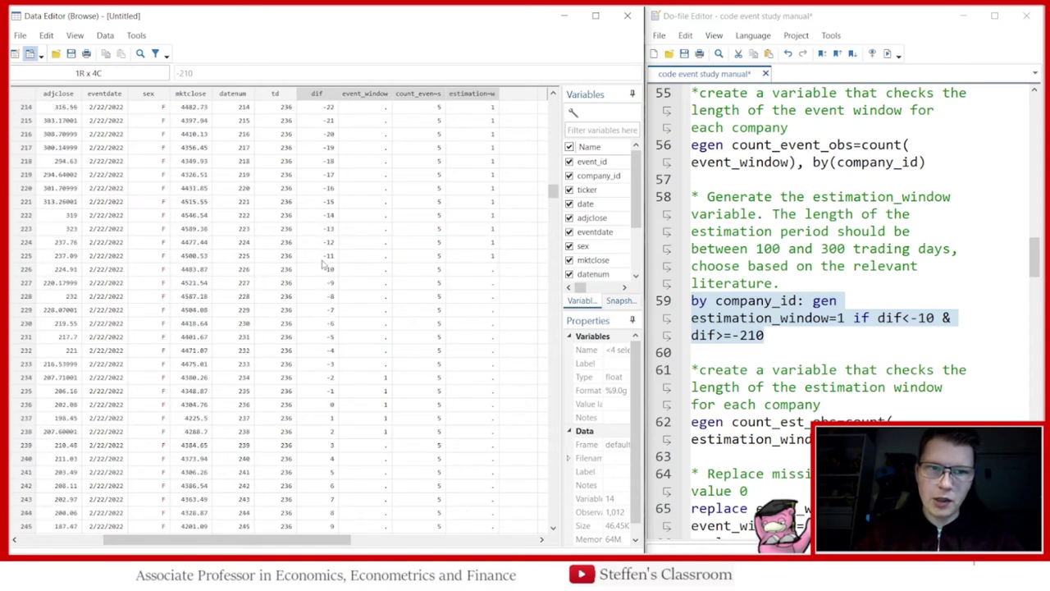
drag(323, 255, 503, 258)
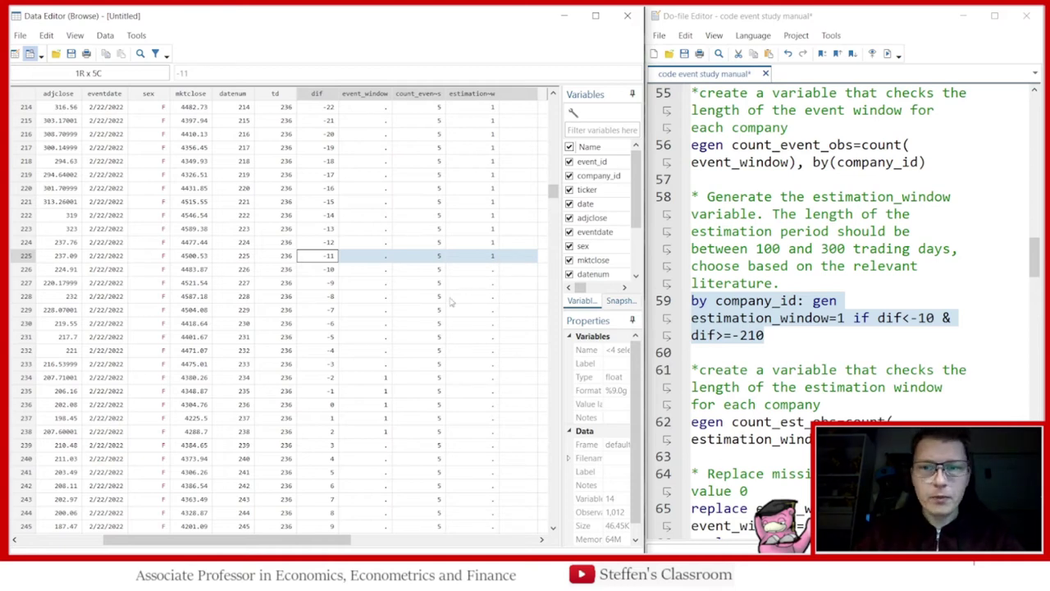
scroll(743, 348, down, 2)
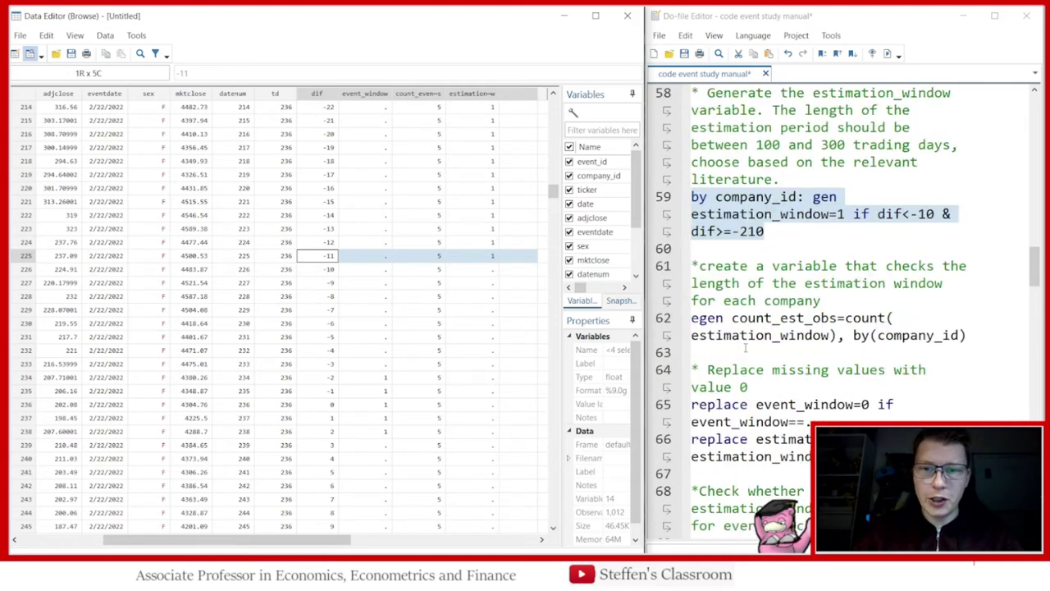
Step: Run 'egen count_est_obs=count(estimation_window), by(company_id)' and check lengths like 200 and 152 in the Data Editor
click(662, 318)
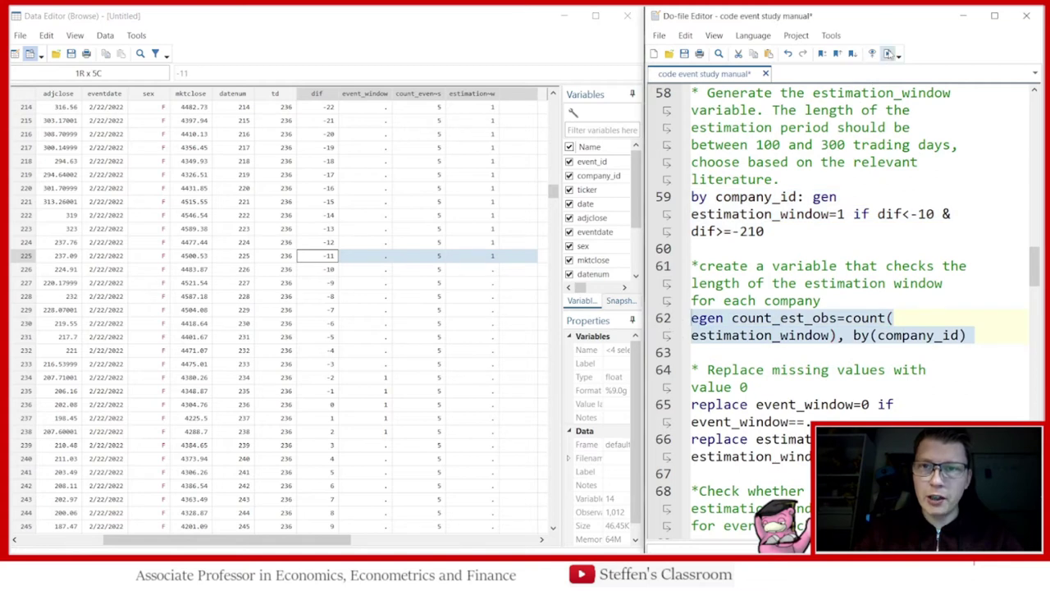
click(887, 53)
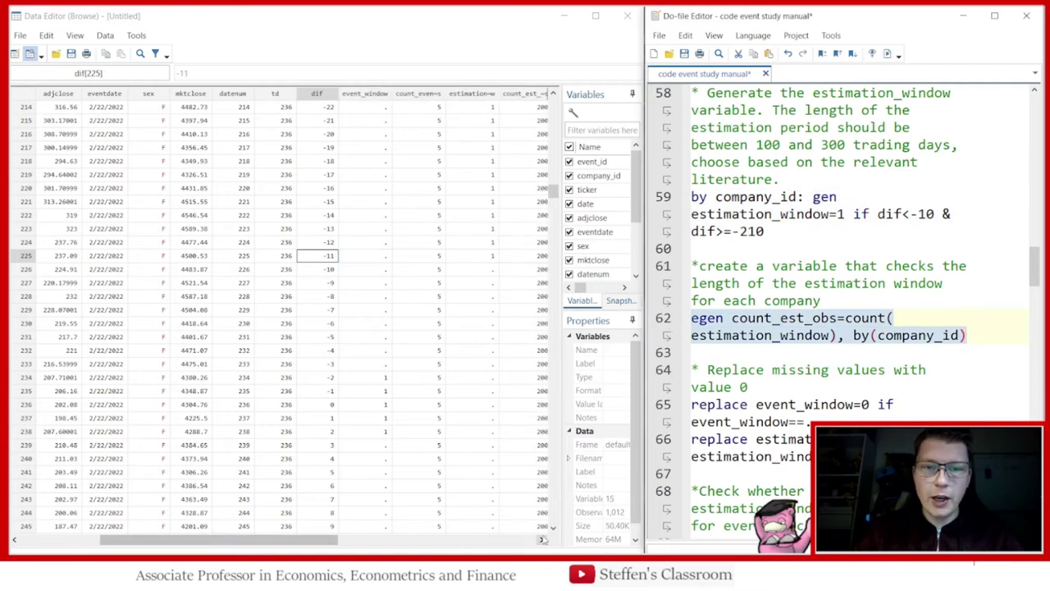
click(541, 539)
drag(554, 190, 543, 240)
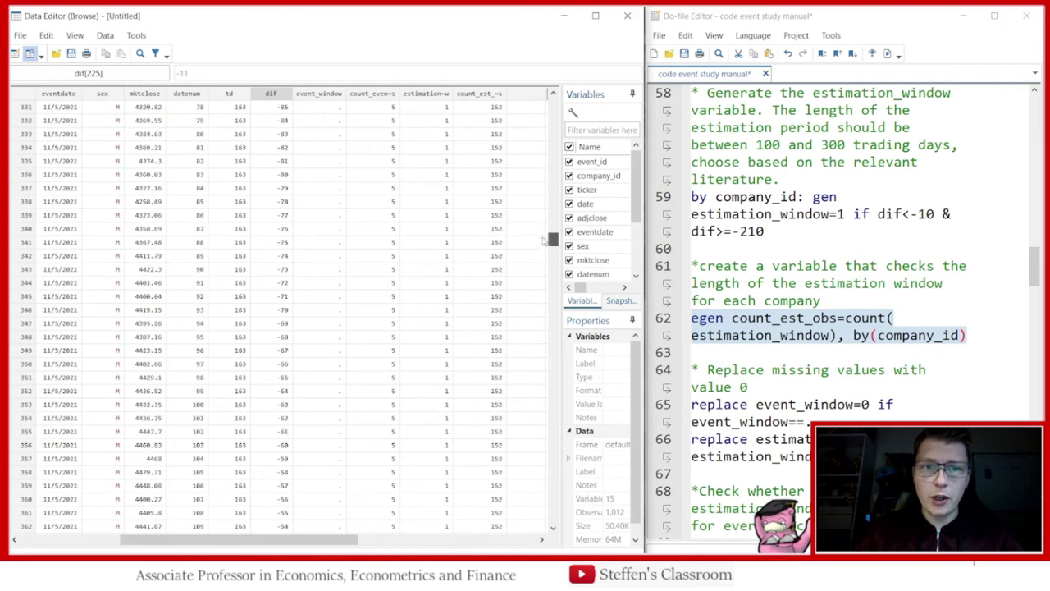
click(488, 215)
click(490, 270)
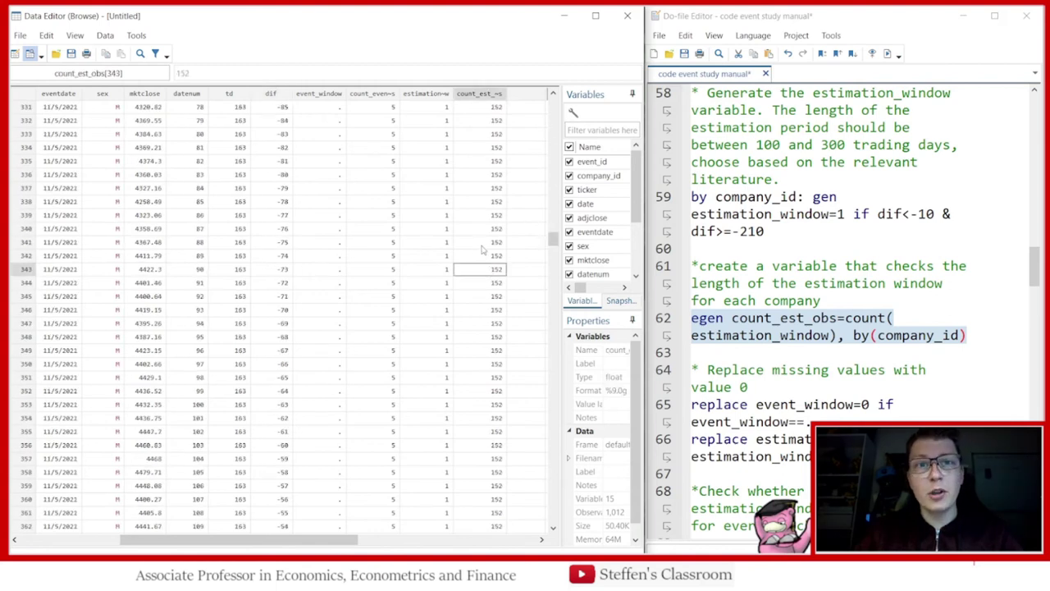
drag(554, 239, 540, 107)
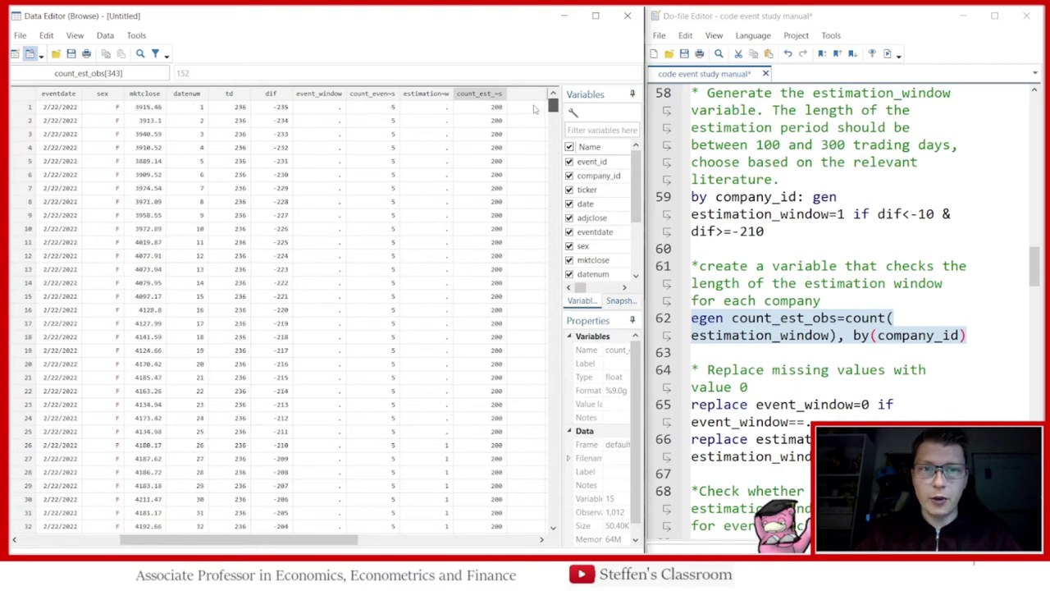
click(746, 354)
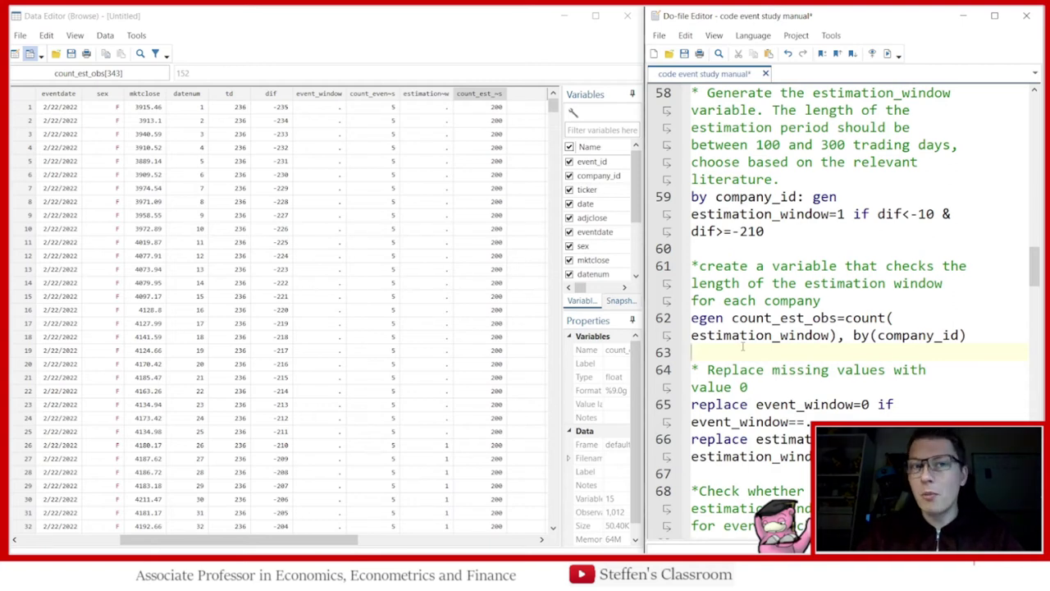
Step: Run the two replace commands so missing event_window and estimation_window values become 0
scroll(742, 346, down, 2)
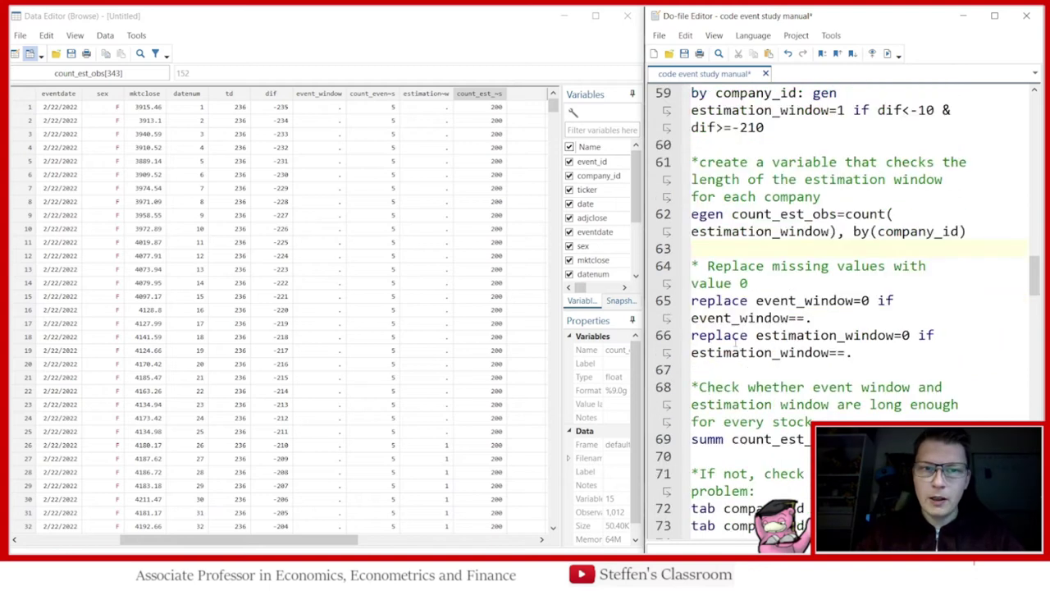
click(335, 191)
click(439, 189)
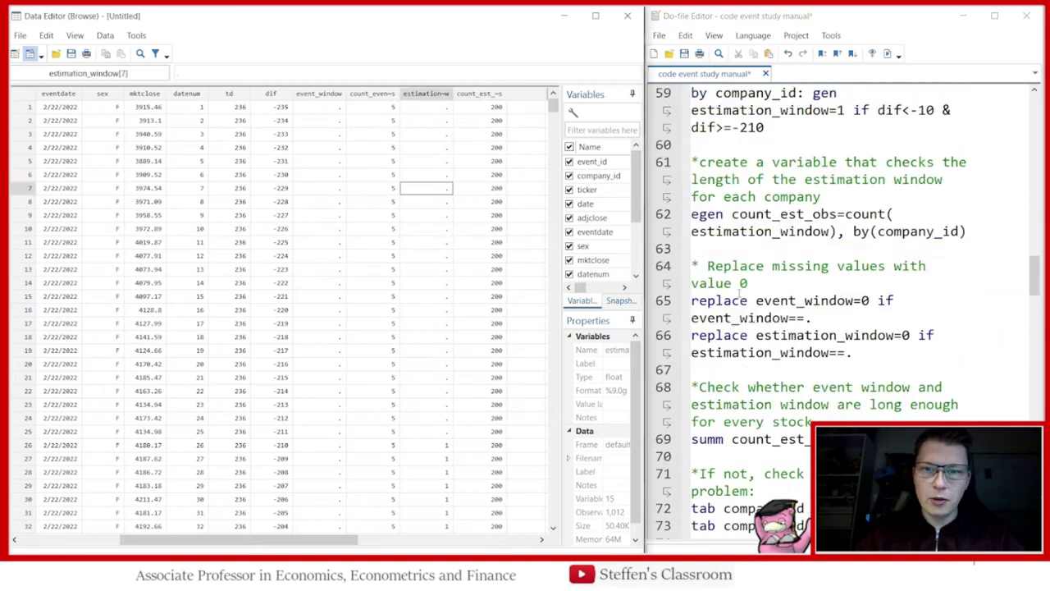
drag(854, 354, 671, 301)
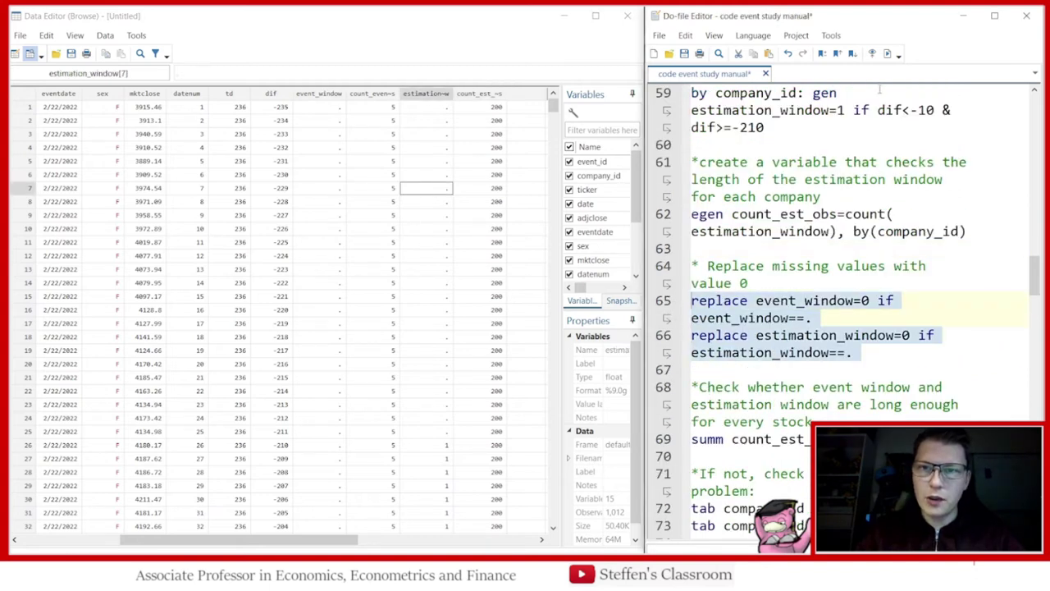
click(888, 53)
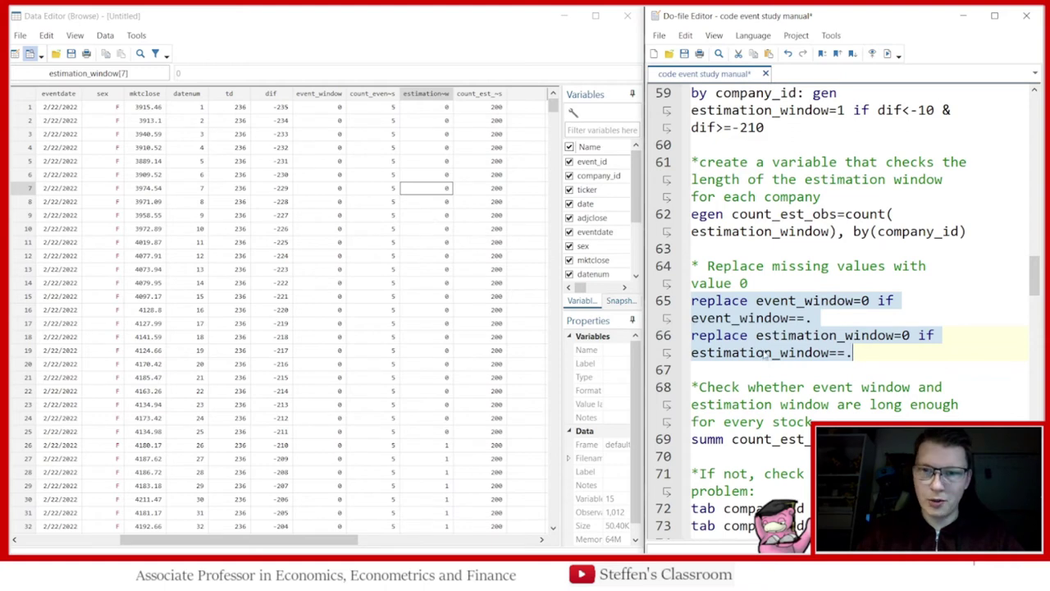
Step: Run the summ line on line 69 summarizing the window-length counts
scroll(767, 350, down, 2)
click(665, 336)
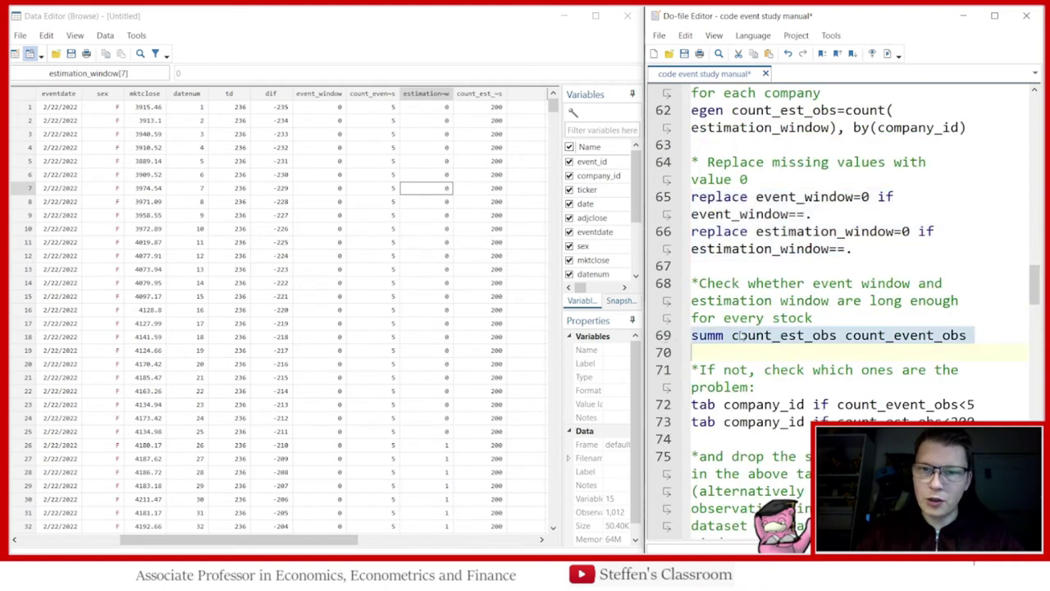
click(887, 53)
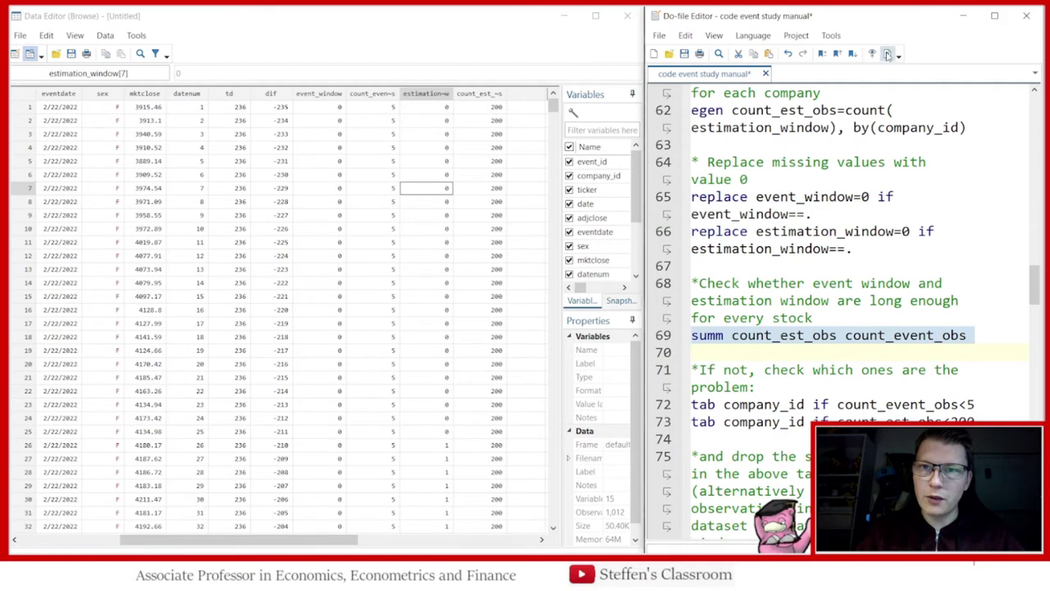
Step: Summarize the window-length counts and tabulate companies with short windows
click(563, 16)
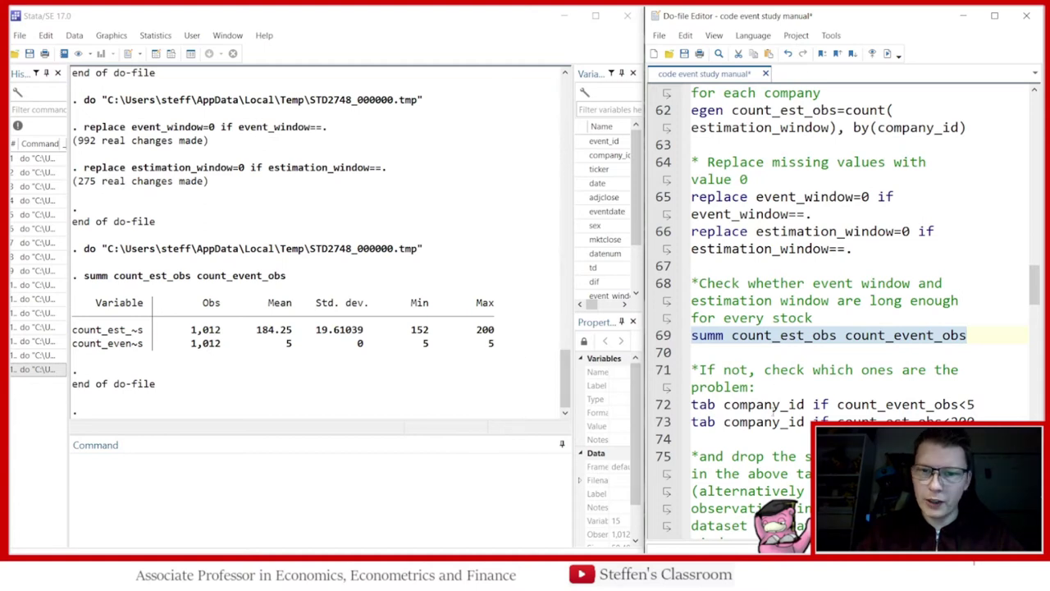
drag(715, 436, 694, 404)
scroll(787, 346, down, 2)
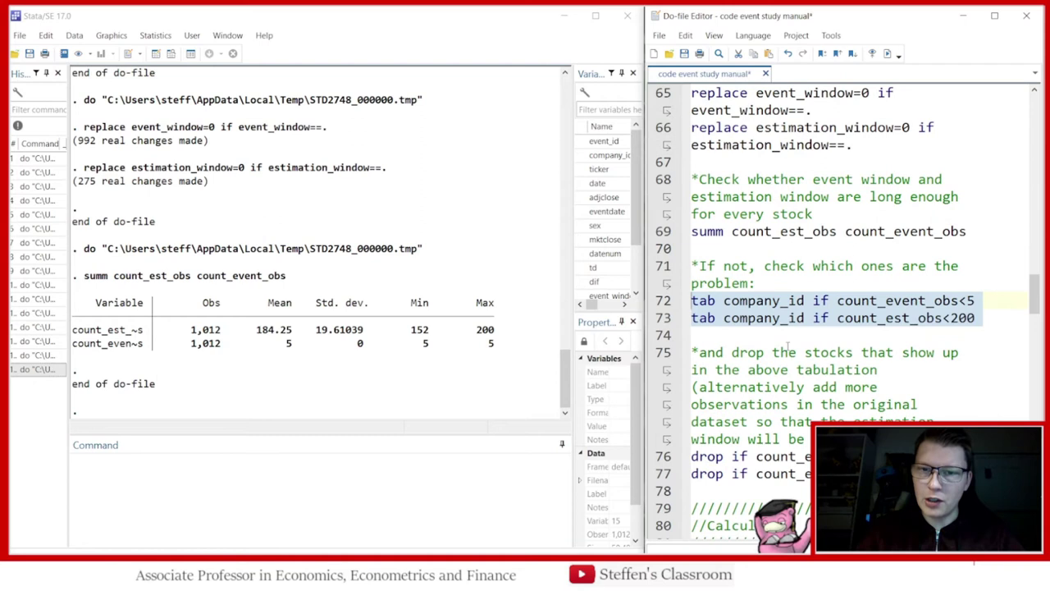
click(893, 55)
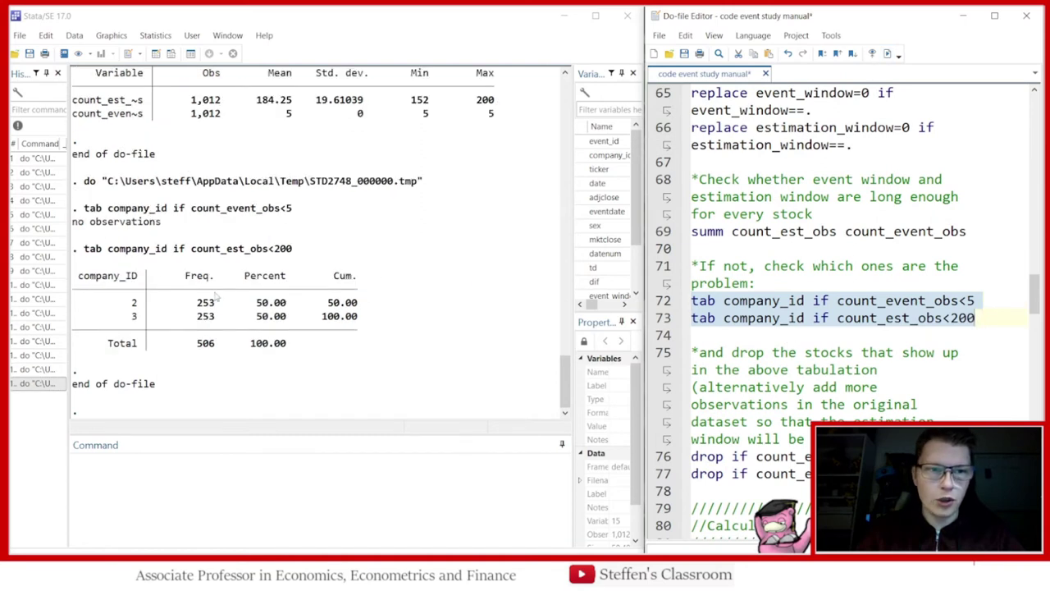
Step: Drop short-window stocks with the two drop if lines, deleting 0 observations
scroll(819, 343, down, 2)
drag(667, 357, 664, 369)
click(894, 54)
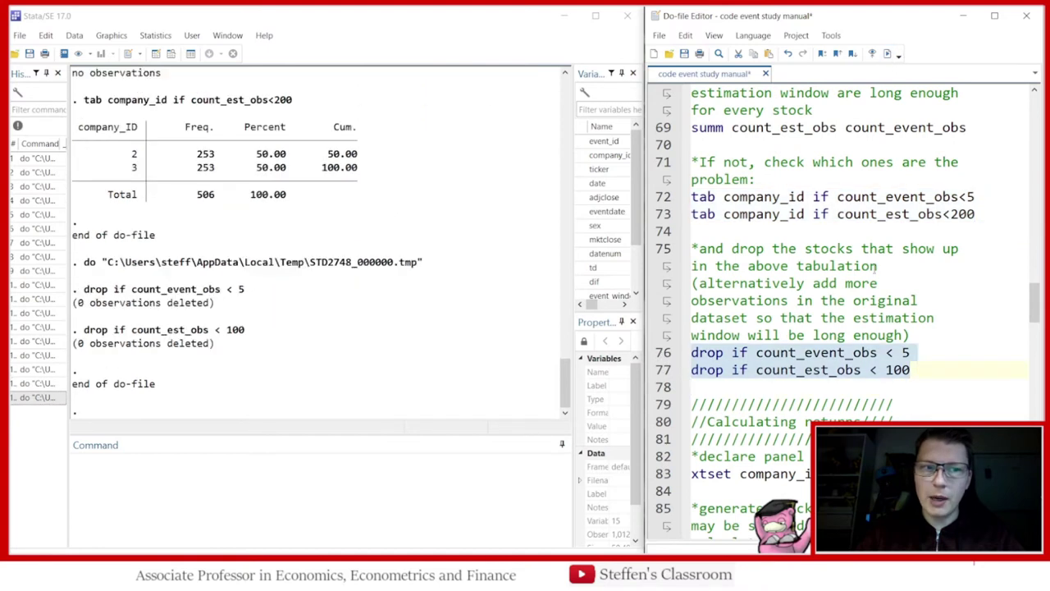
double_click(899, 370)
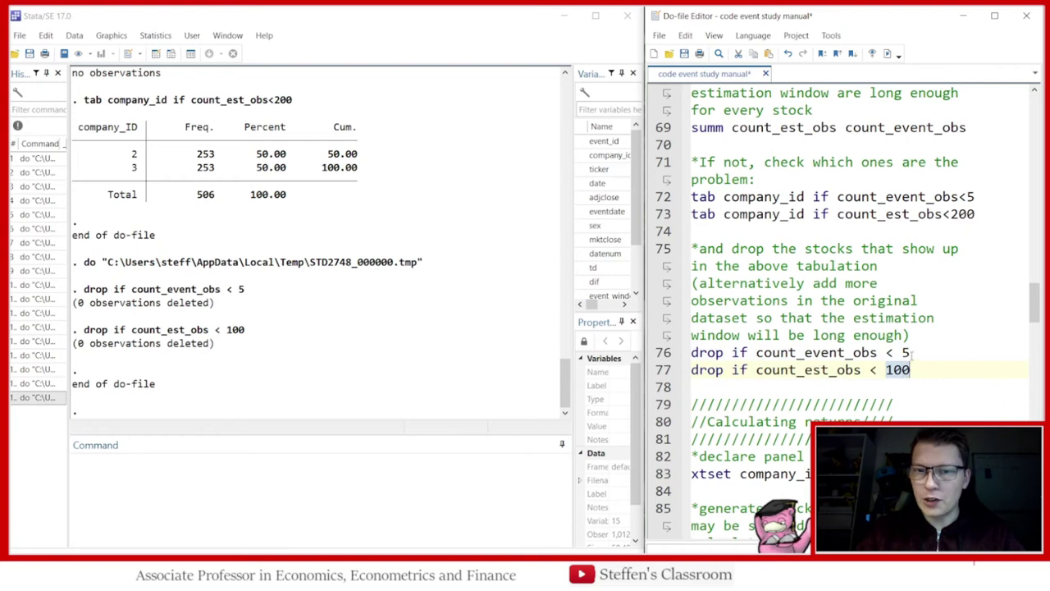
drag(910, 353, 885, 353)
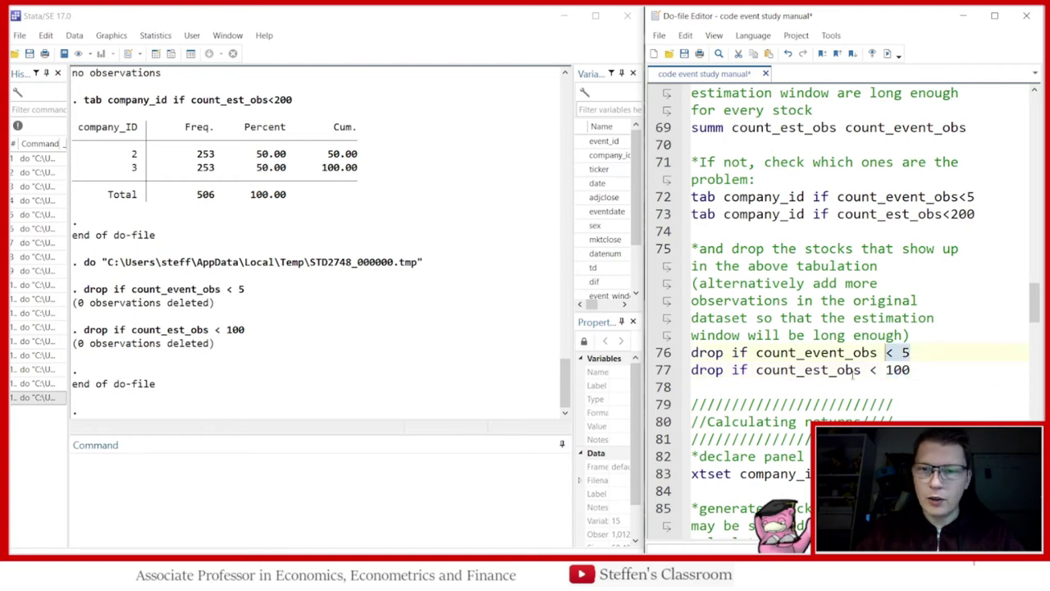
double_click(903, 370)
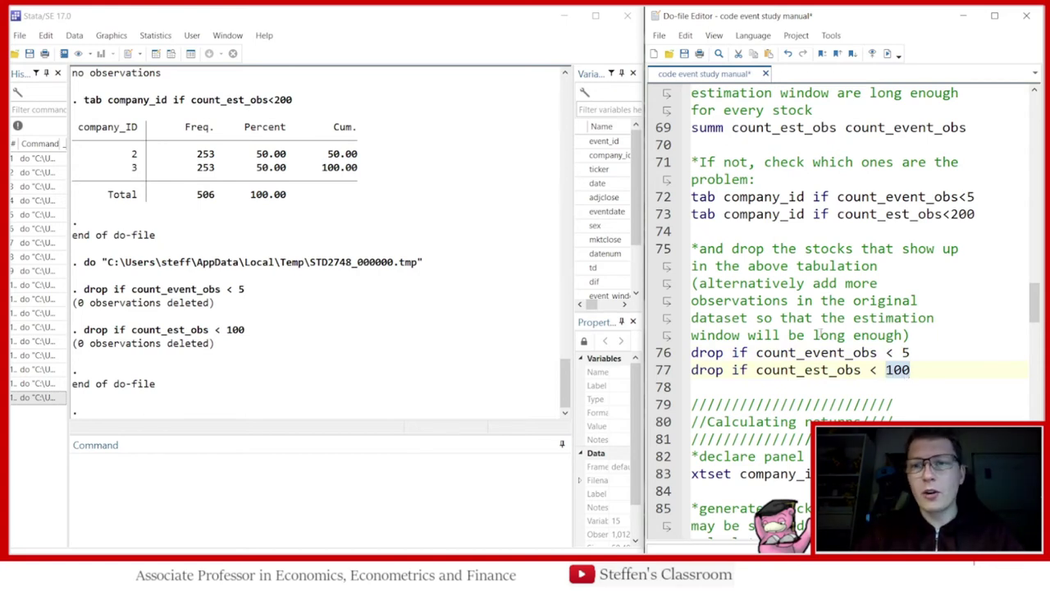
scroll(271, 222, up, 5)
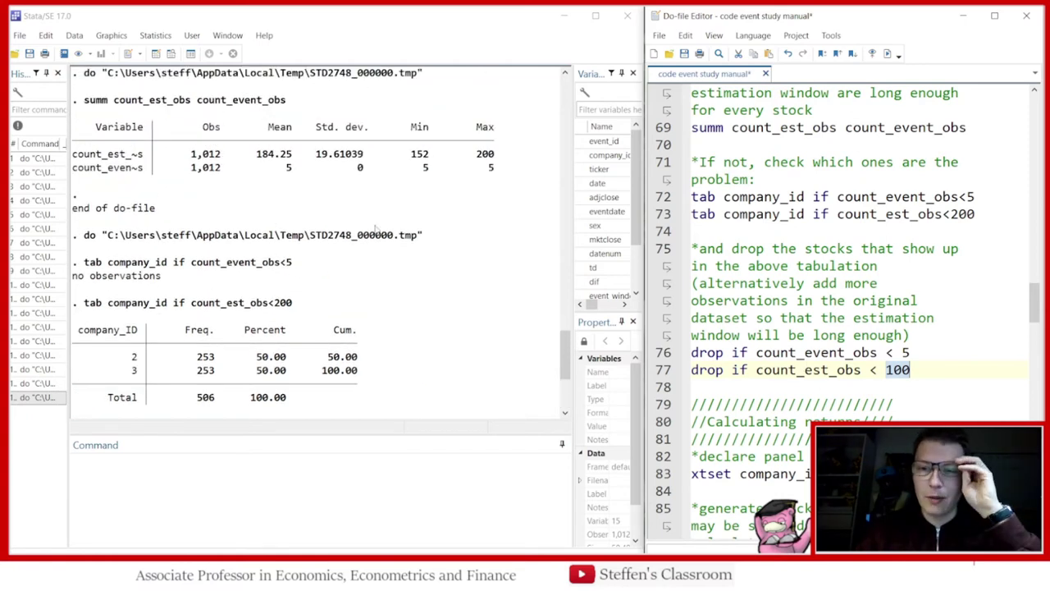
scroll(776, 302, down, 3)
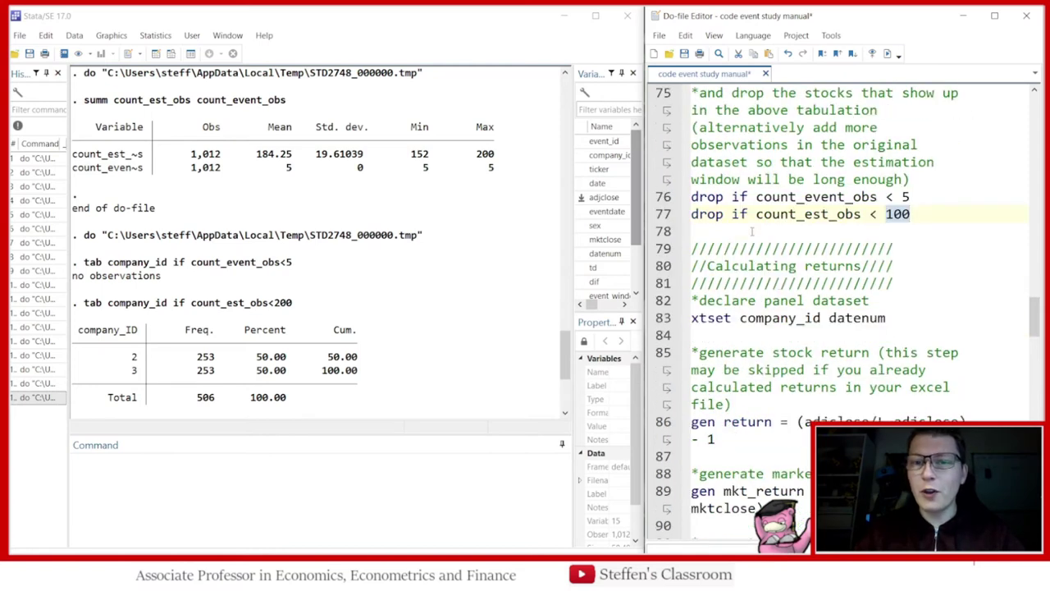
click(752, 232)
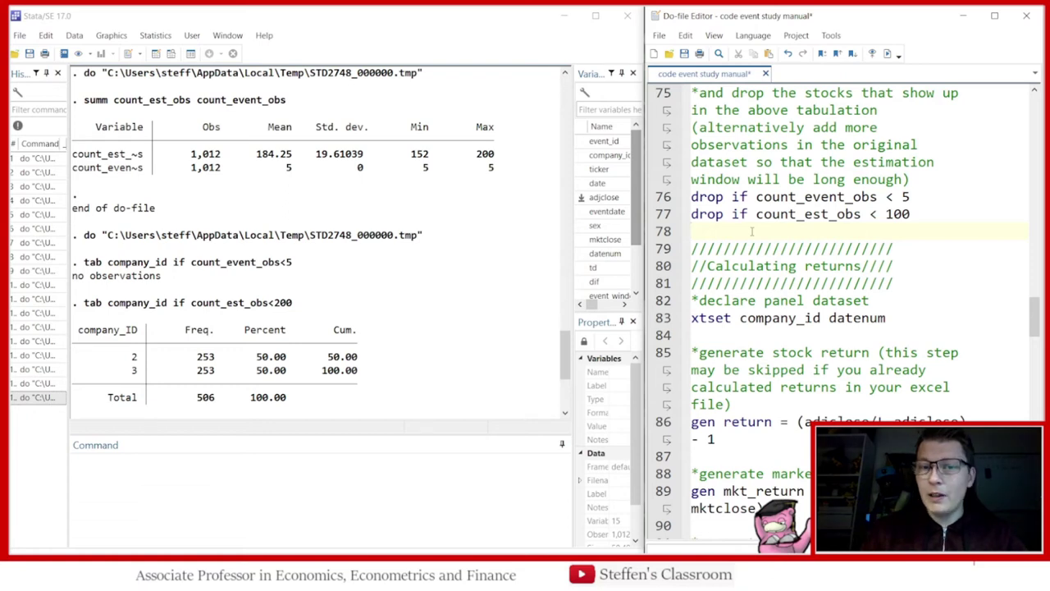
Step: Run xtset company_id datenum, giving a strongly balanced panel with time 1 to 253
click(665, 318)
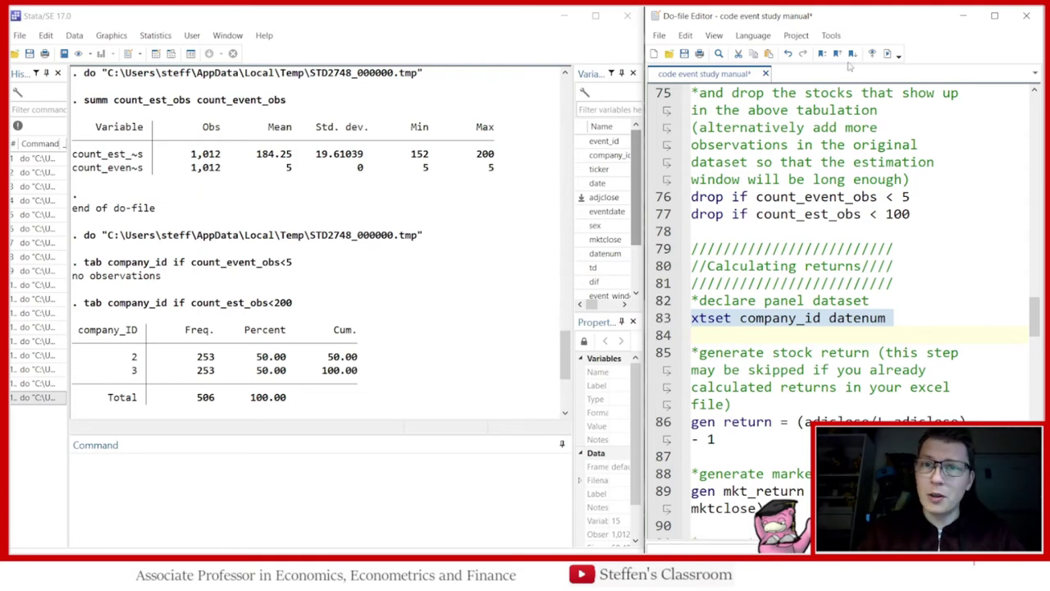
click(887, 54)
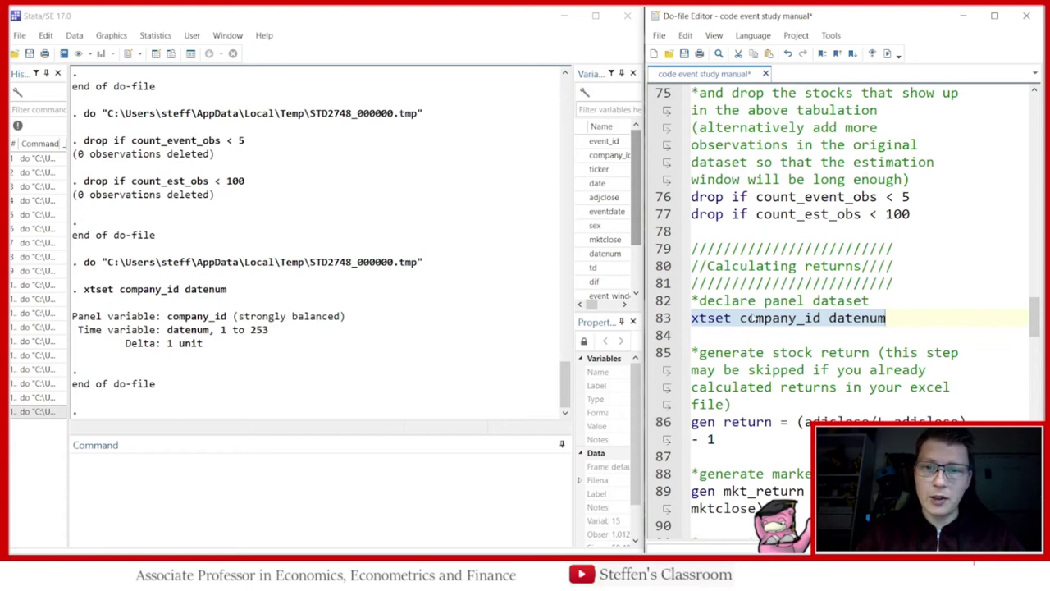
double_click(710, 322)
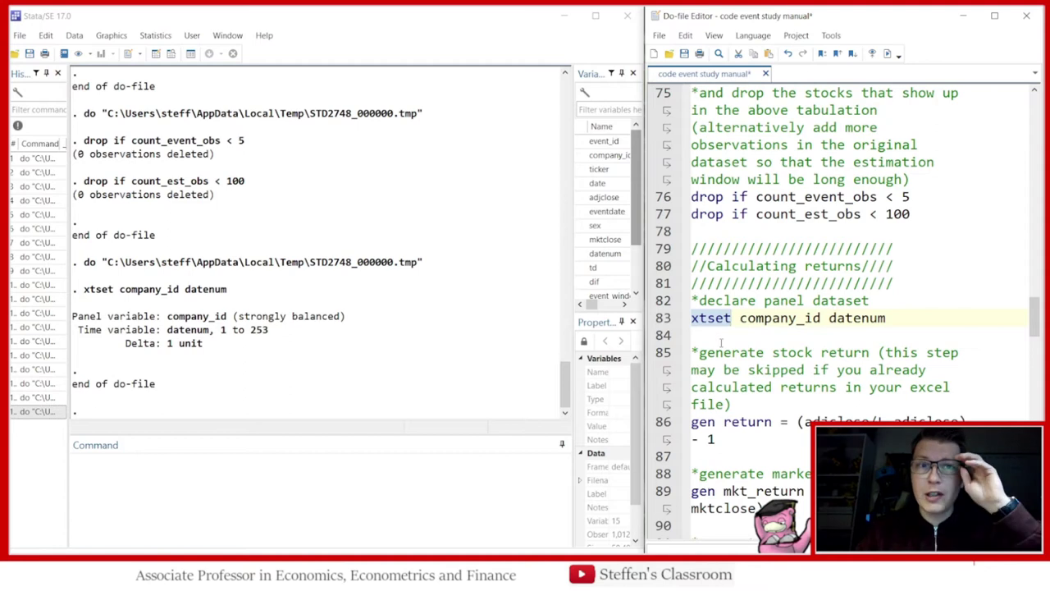
Step: Select the do-file line that calculates the daily stock return
scroll(725, 332, down, 1)
scroll(731, 316, down, 2)
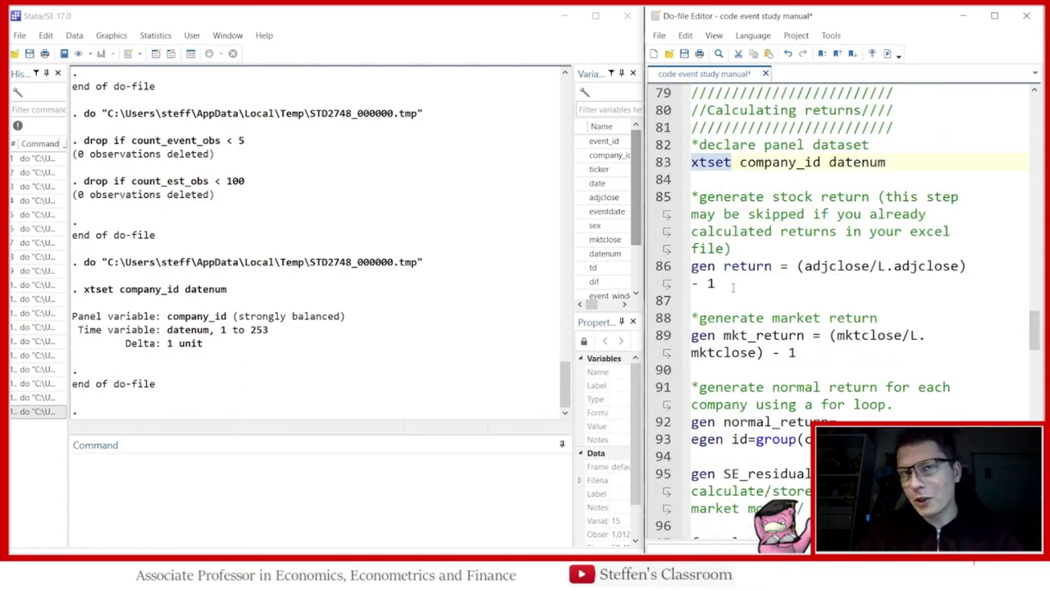
drag(732, 286, 666, 267)
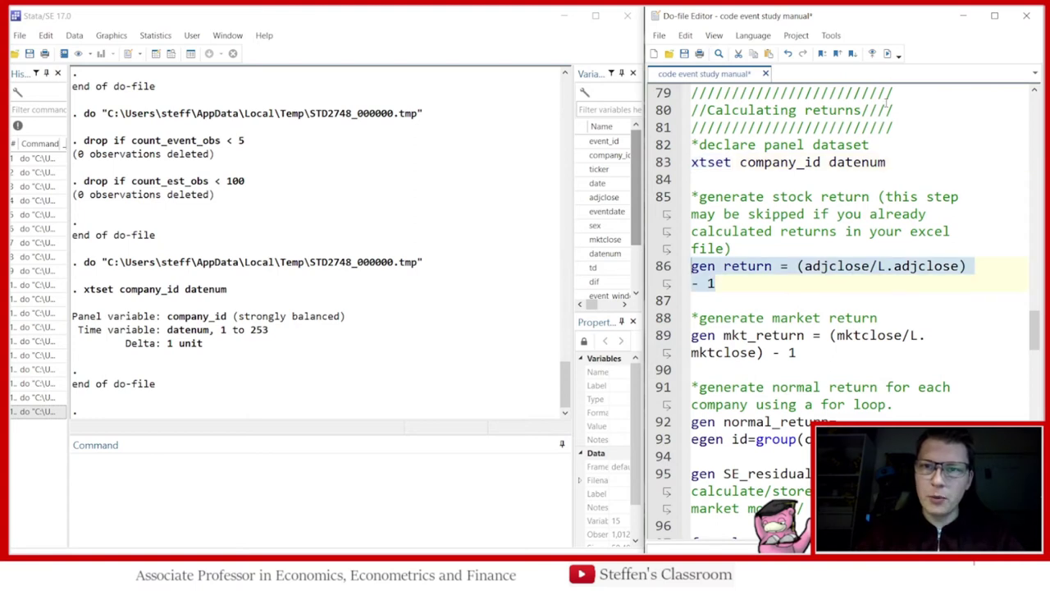
Step: Generate return and mkt_return from lagged adjclose and mktclose, producing 4 and 8 missing values
click(888, 53)
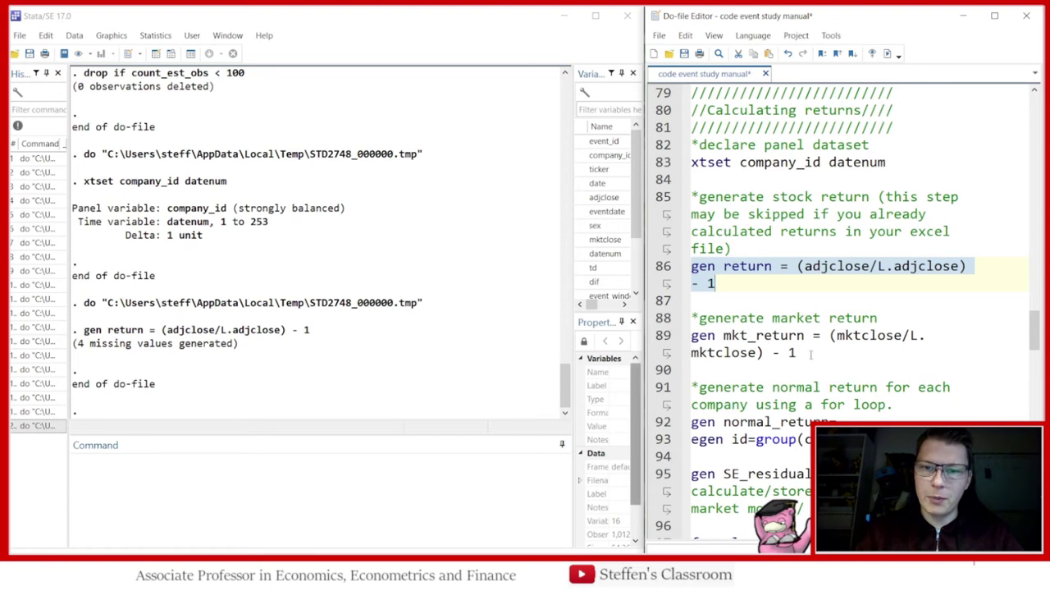
drag(691, 335, 796, 353)
click(887, 54)
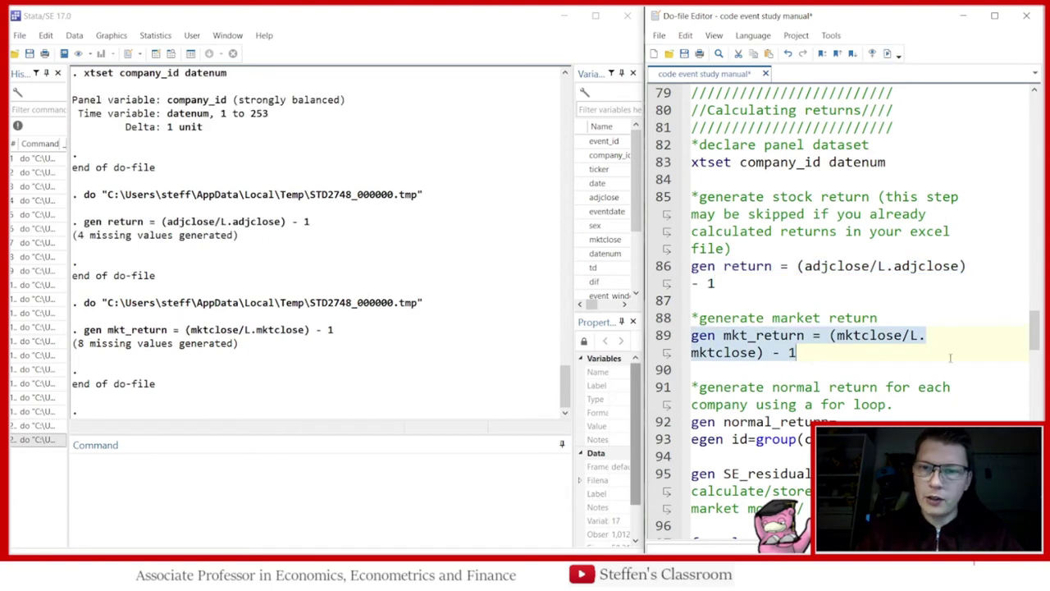
scroll(858, 346, down, 3)
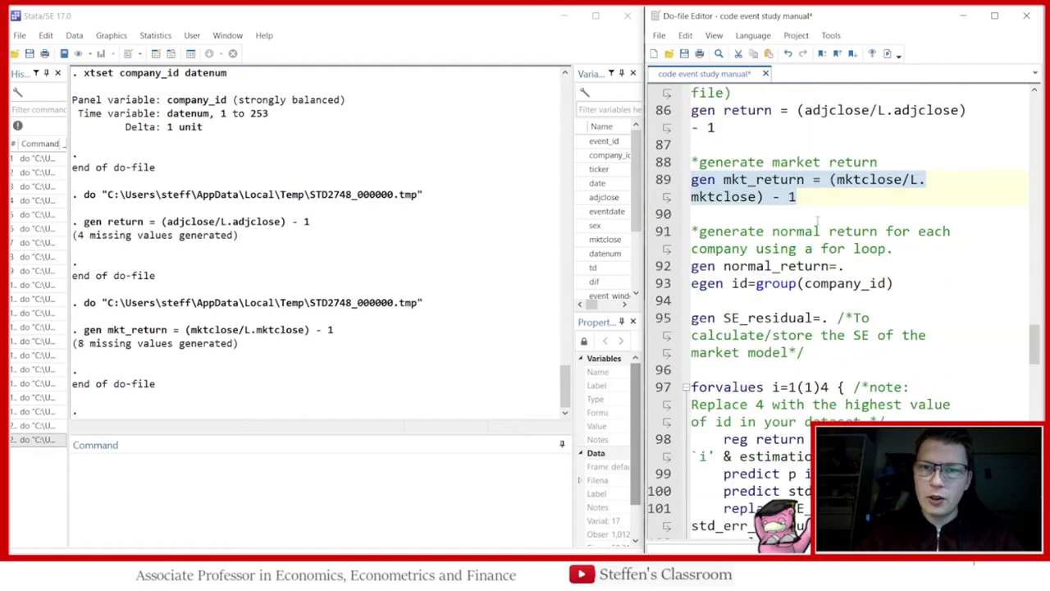
click(719, 216)
scroll(866, 264, up, 3)
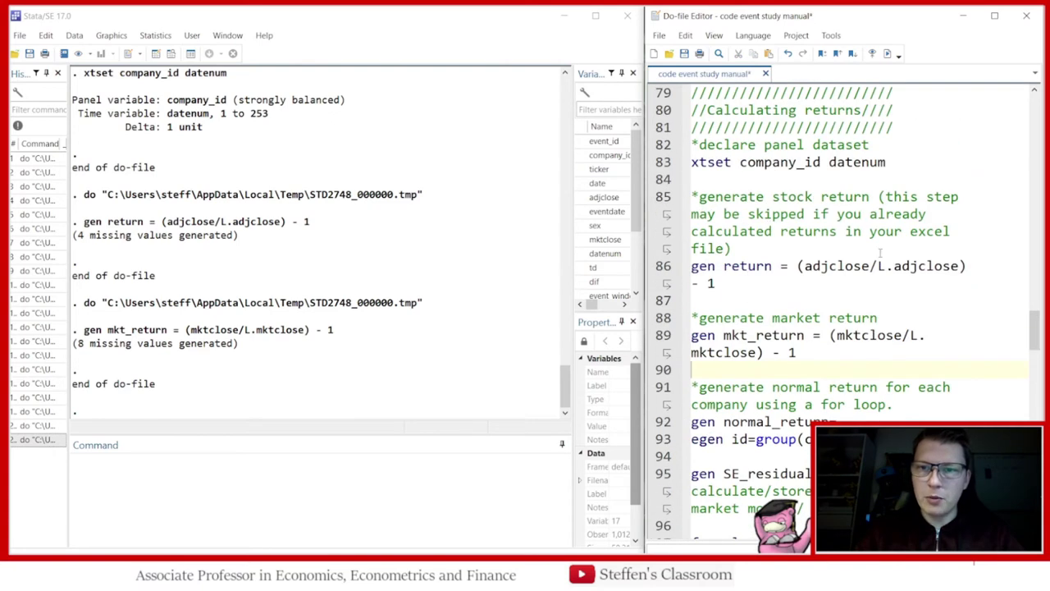
scroll(792, 276, down, 3)
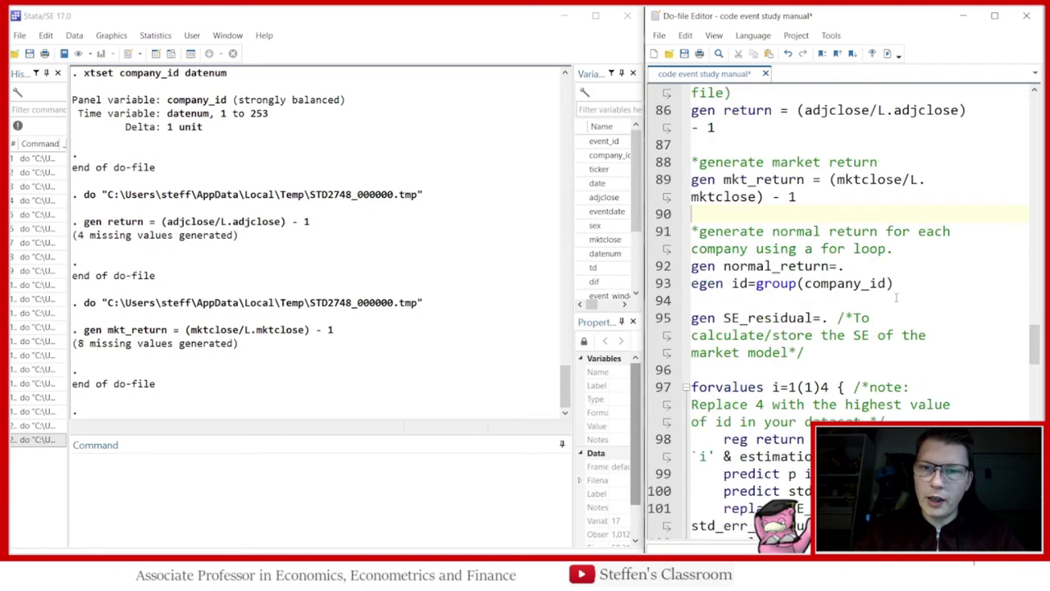
Step: Run lines 92–95 creating empty normal_return and SE_residual plus a numeric company id
drag(833, 357, 668, 268)
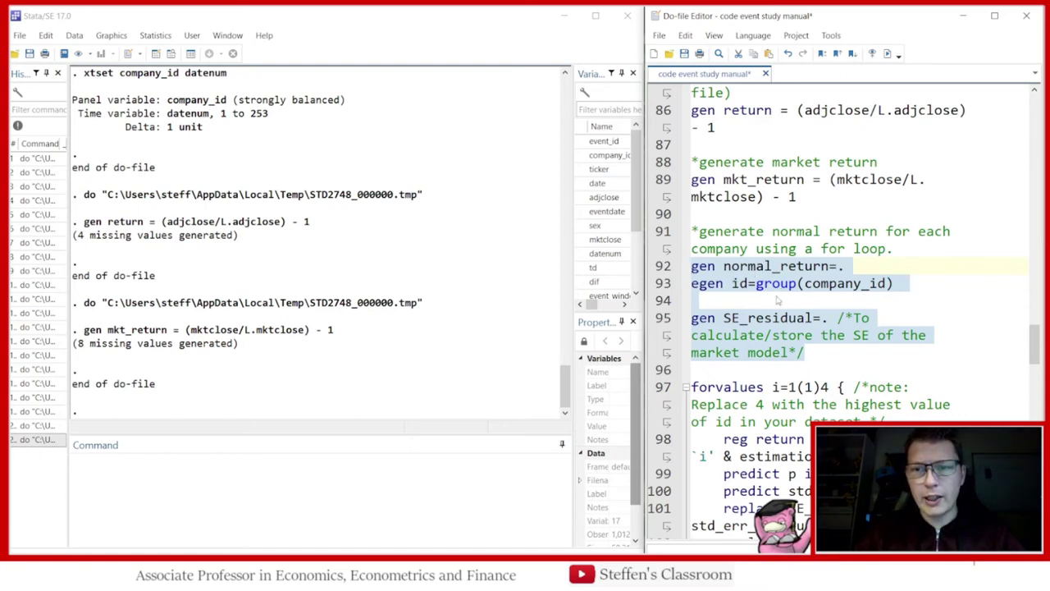
scroll(800, 328, down, 1)
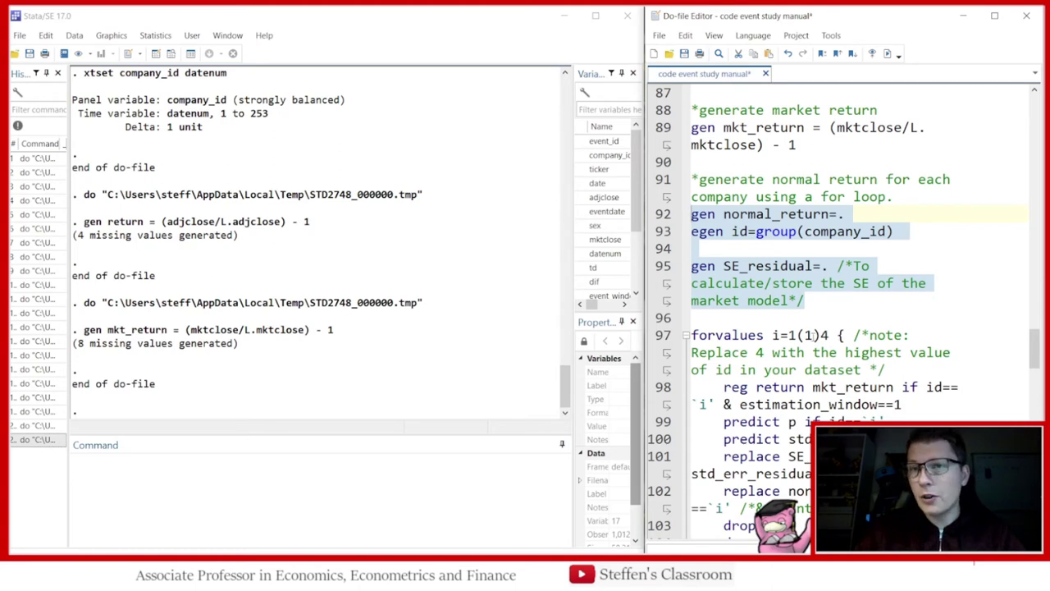
click(887, 55)
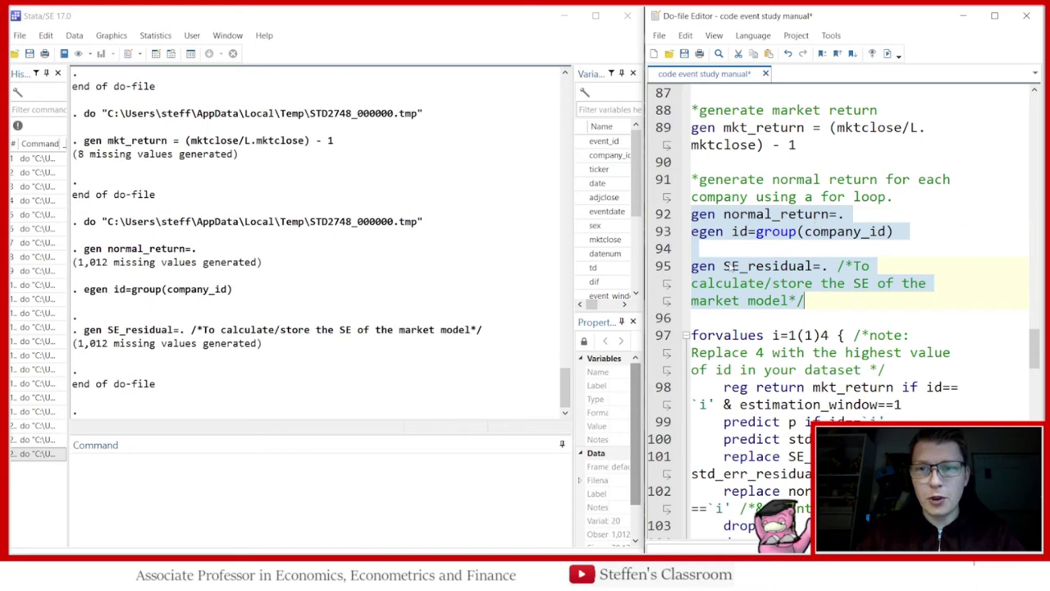
click(723, 265)
double_click(723, 266)
click(836, 251)
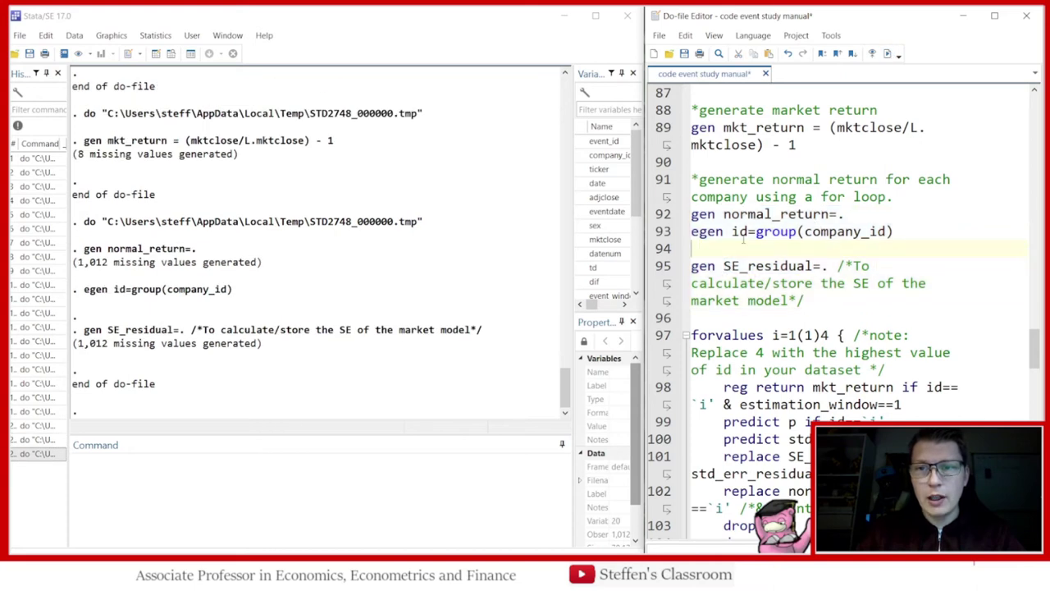
Step: Select the forvalues loop that runs the market model for each company id
scroll(811, 149, down, 1)
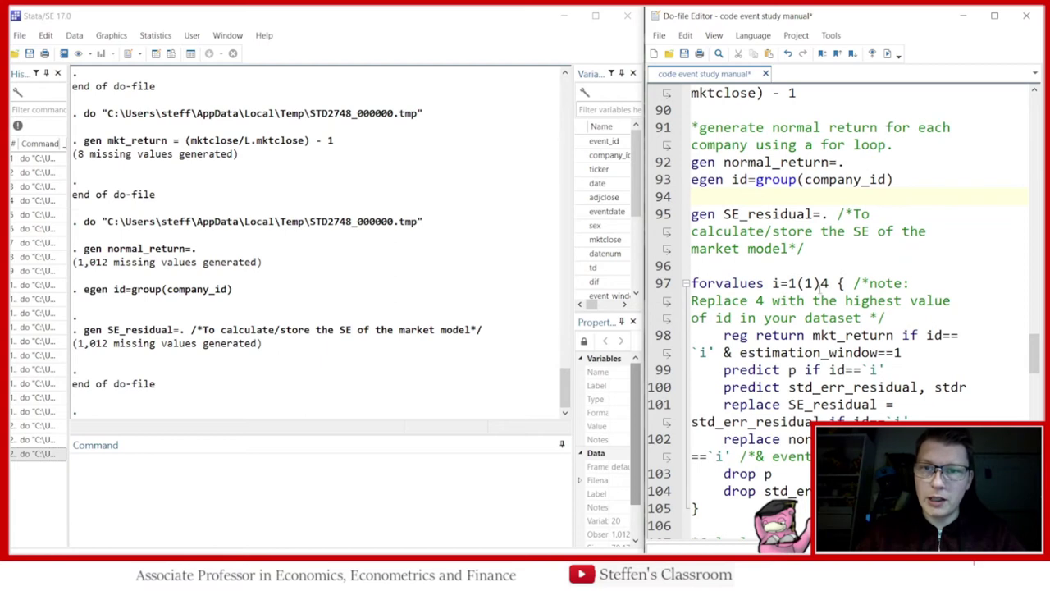
scroll(832, 362, down, 1)
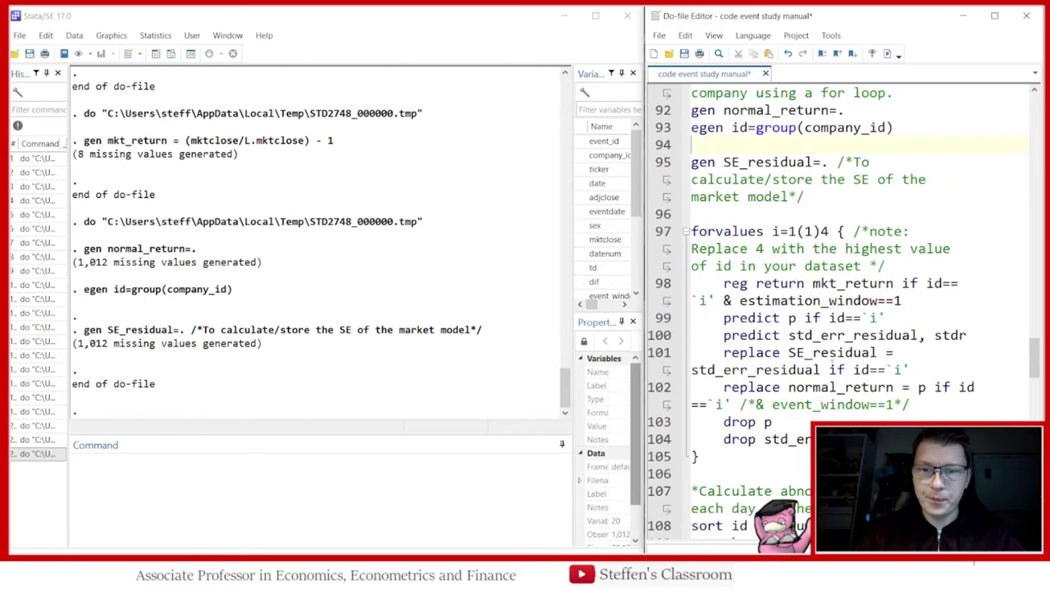
drag(717, 458, 663, 233)
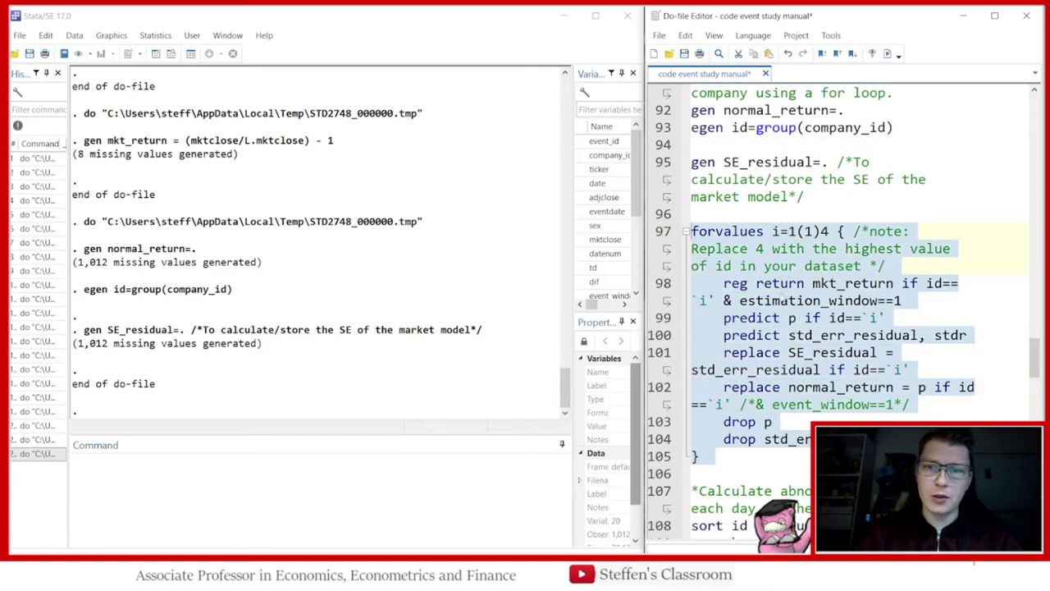
scroll(803, 287, down, 1)
Step: Run the per-company market-model loop and mark the first mkt_return coefficient, 1.806394
click(888, 53)
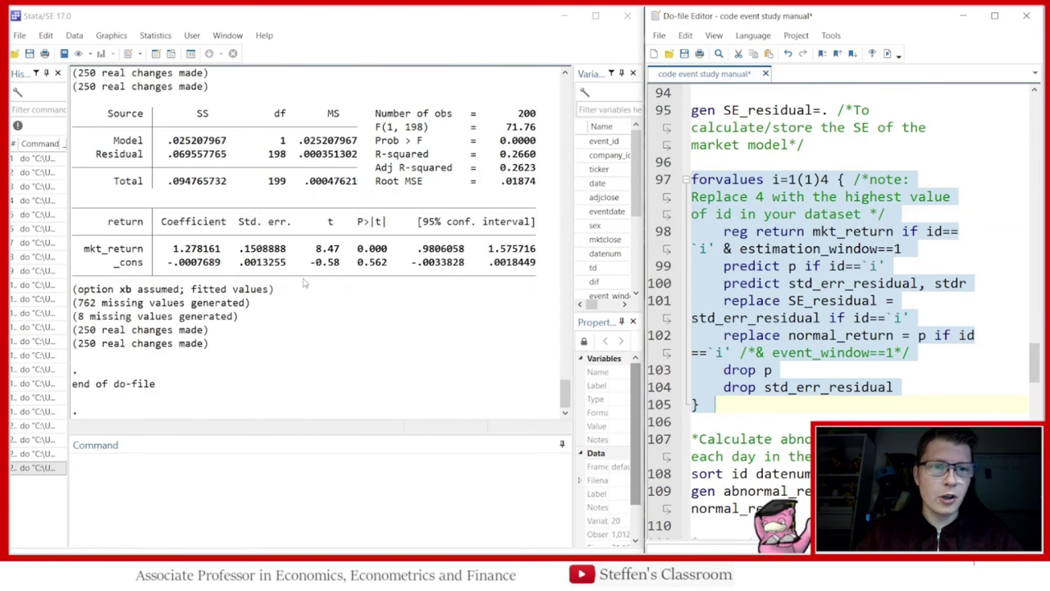
scroll(310, 259, up, 2)
scroll(311, 259, up, 8)
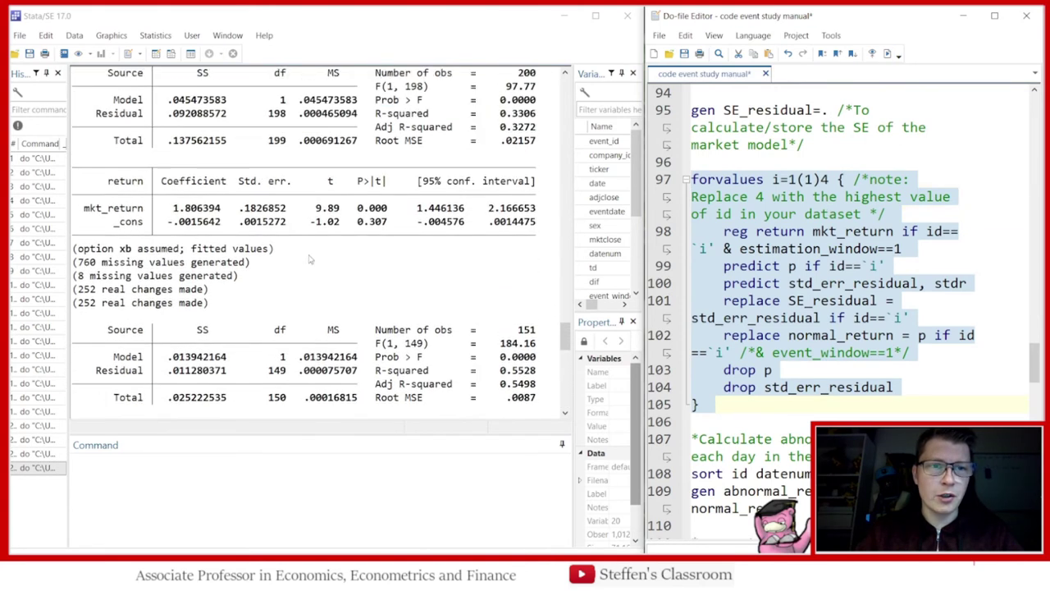
scroll(375, 267, down, 2)
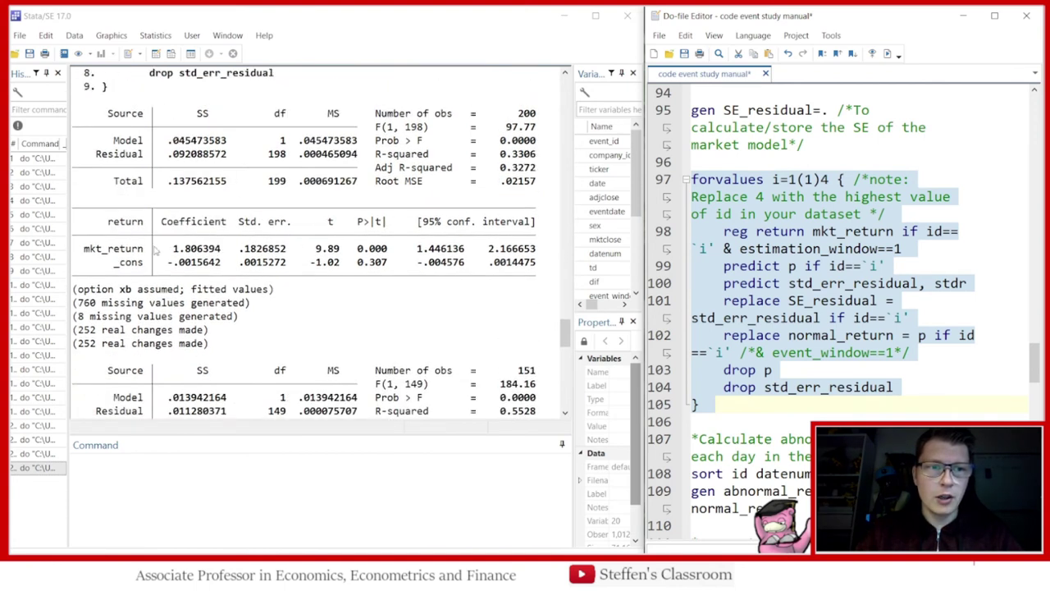
drag(170, 250, 226, 256)
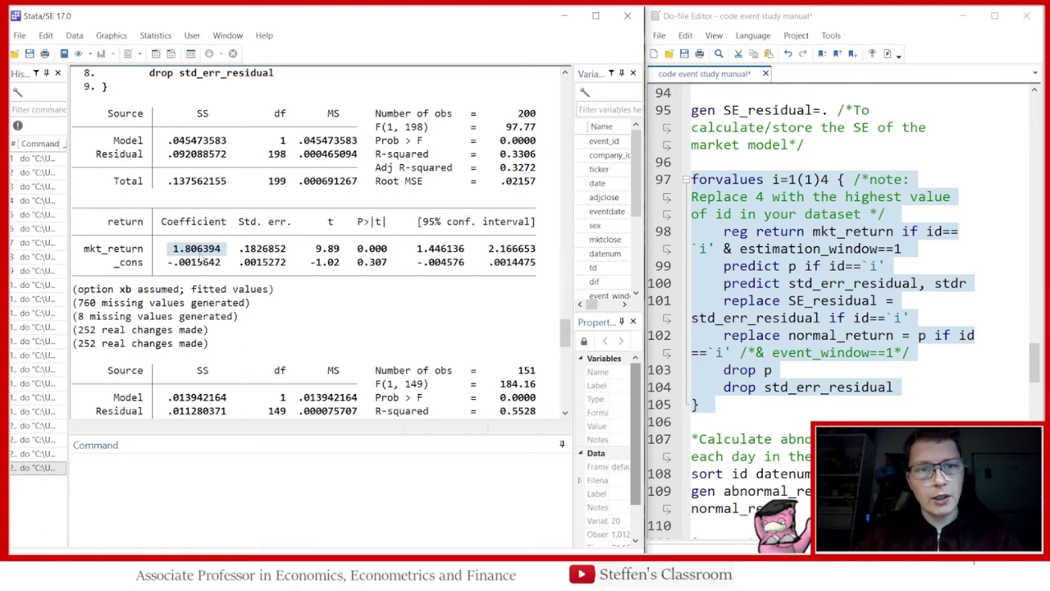
Step: Review the remaining regressions' mkt_return coefficients: 1.355373, 1.283687 and 1.278161
scroll(172, 345, down, 4)
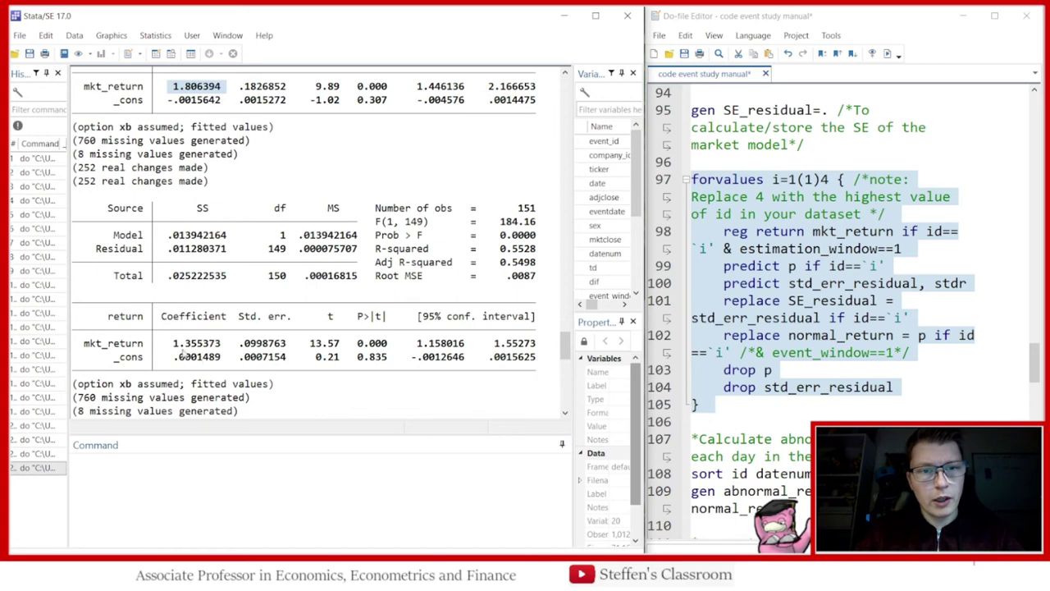
scroll(193, 352, down, 10)
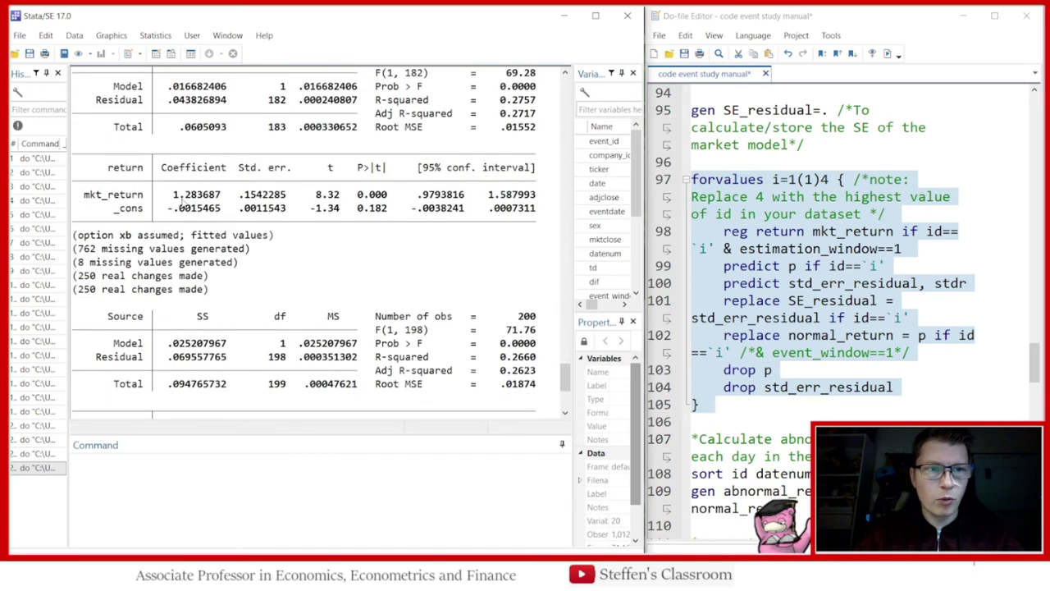
scroll(187, 205, down, 4)
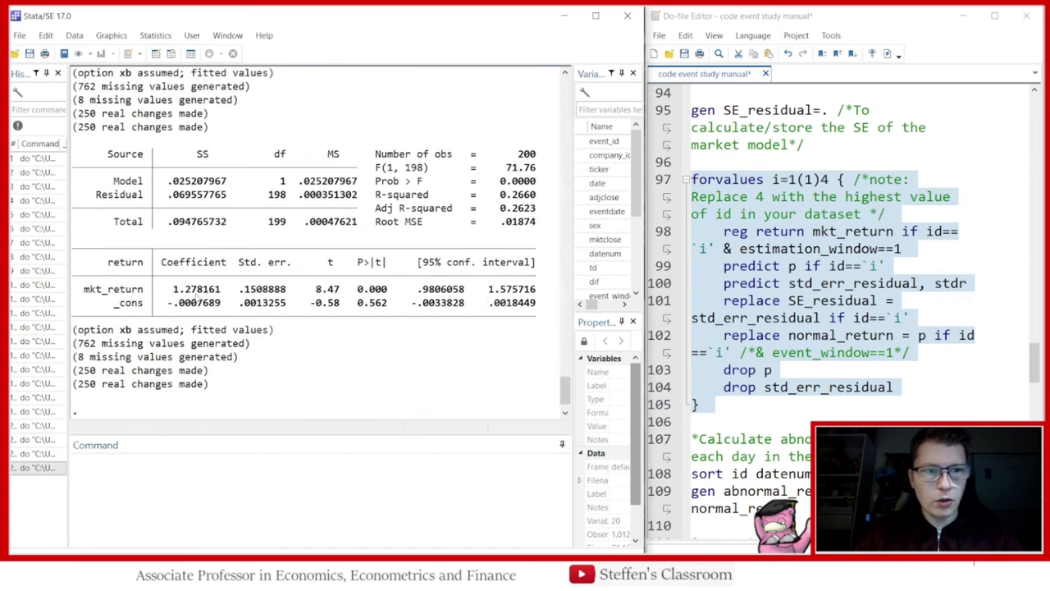
scroll(395, 215, up, 7)
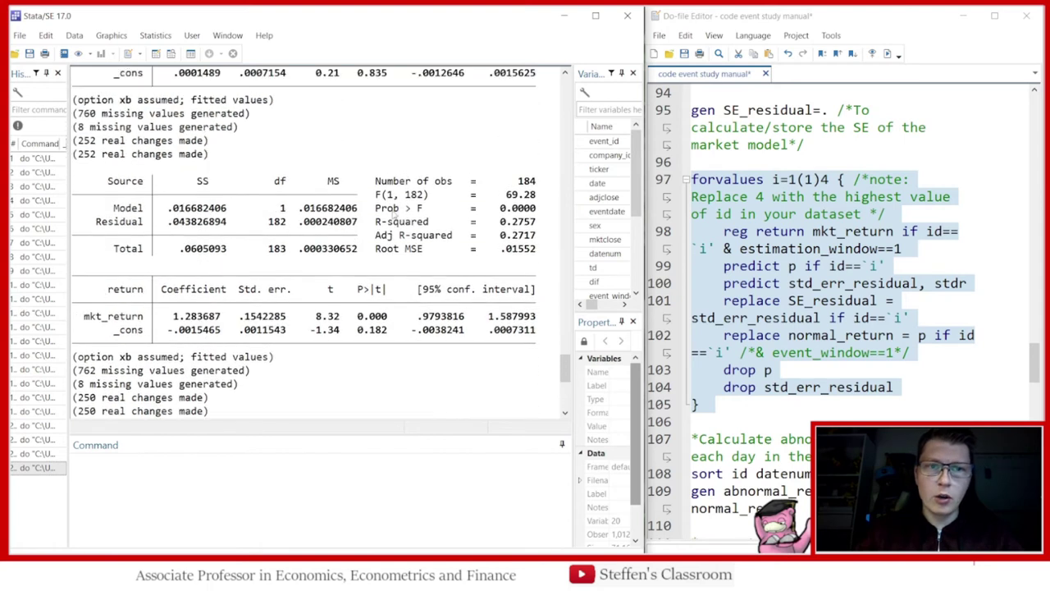
scroll(358, 111, up, 8)
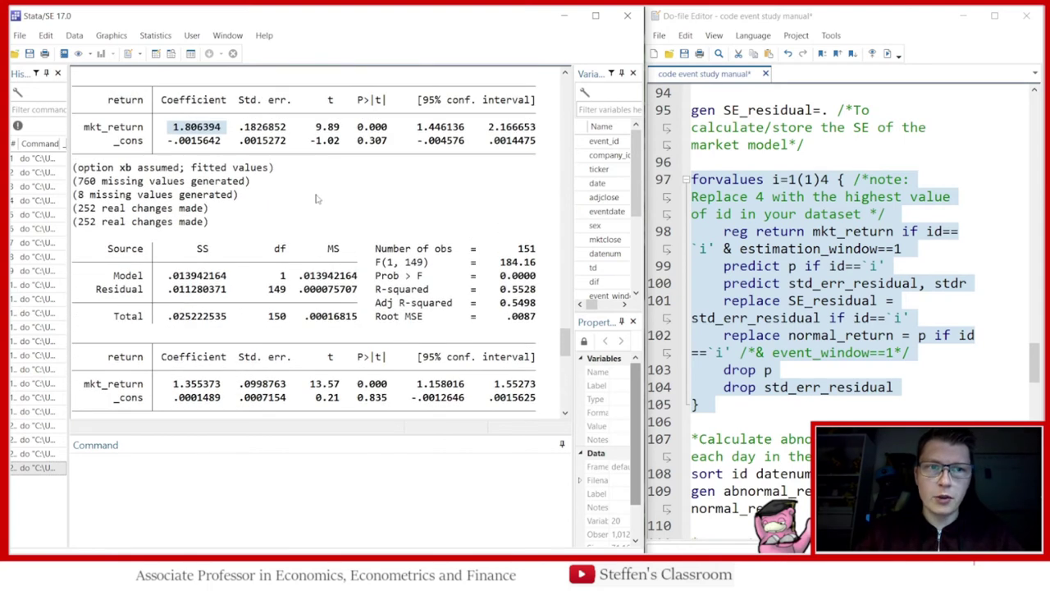
scroll(317, 199, down, 11)
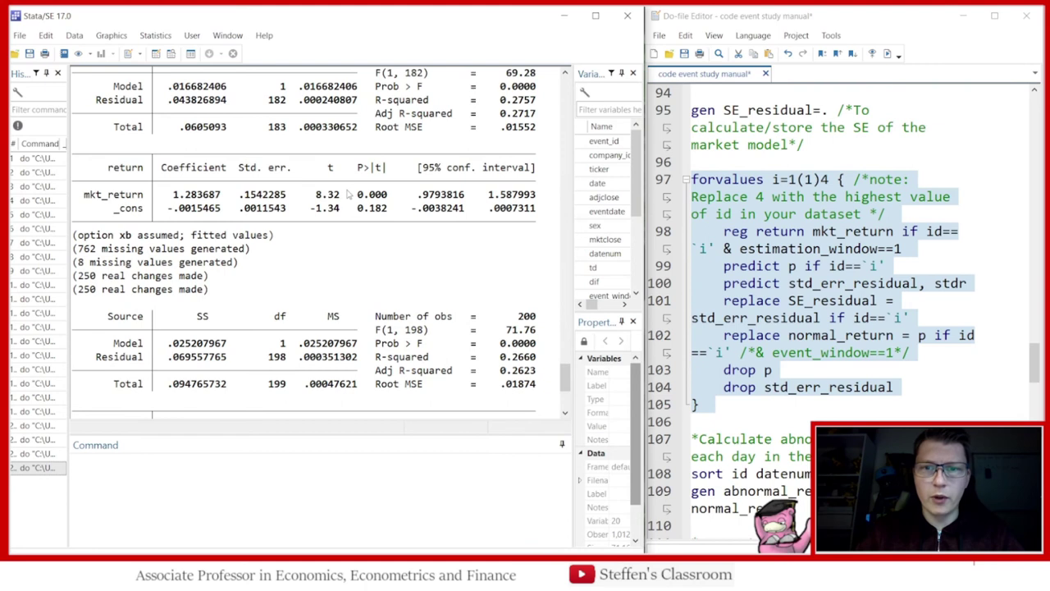
scroll(412, 281, down, 4)
scroll(804, 328, down, 4)
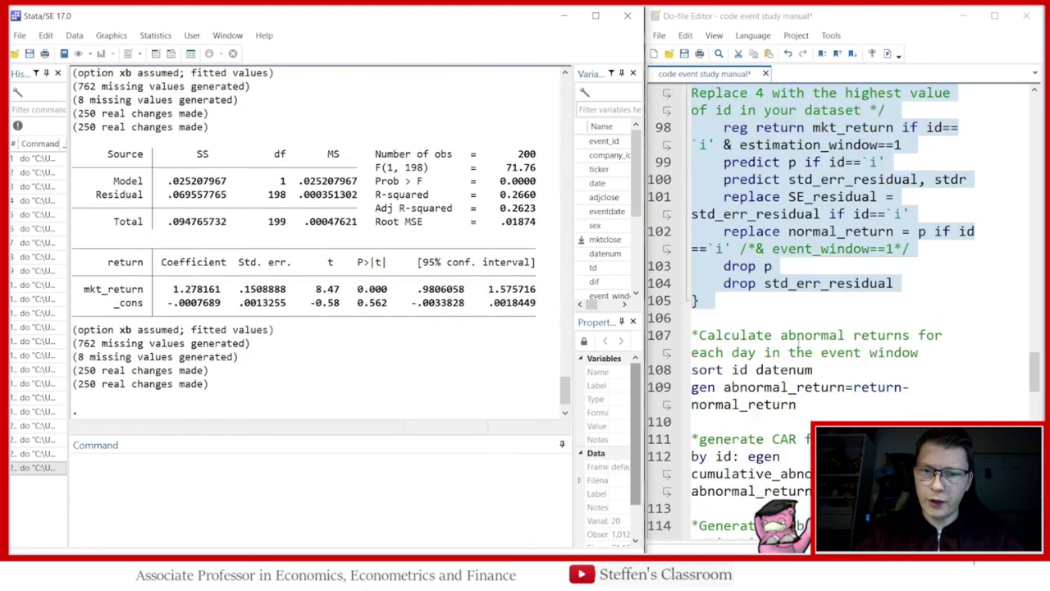
Step: Sort the data and generate abnormal_return as return minus normal_return
drag(812, 301, 665, 269)
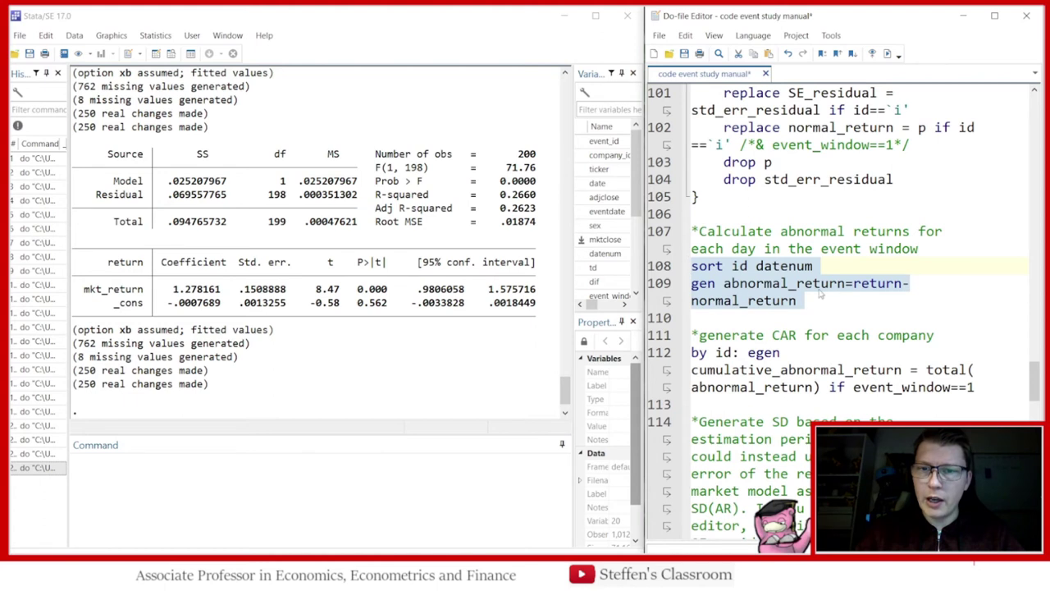
click(887, 54)
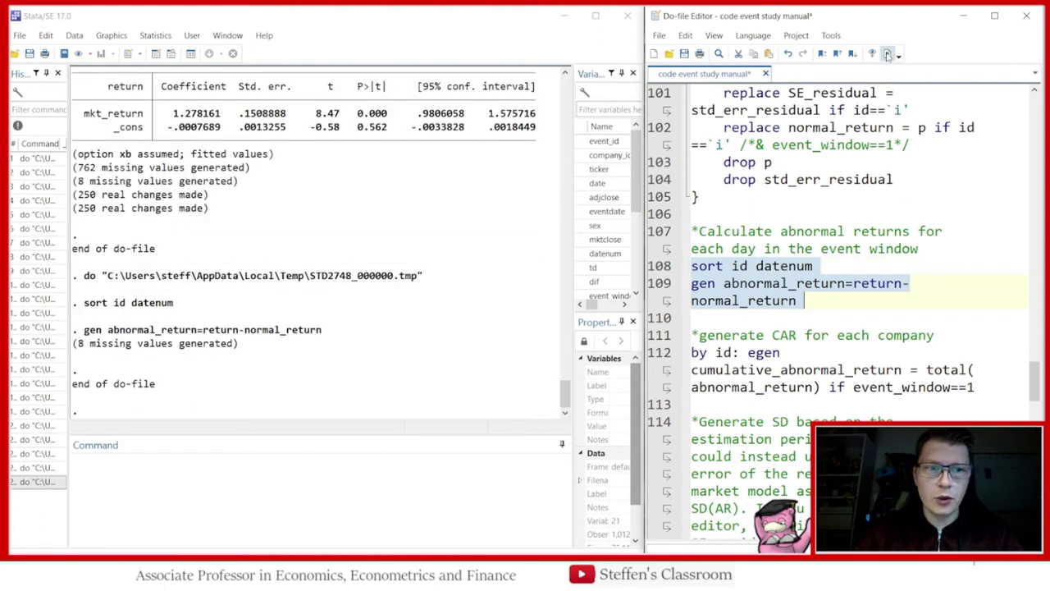
double_click(889, 284)
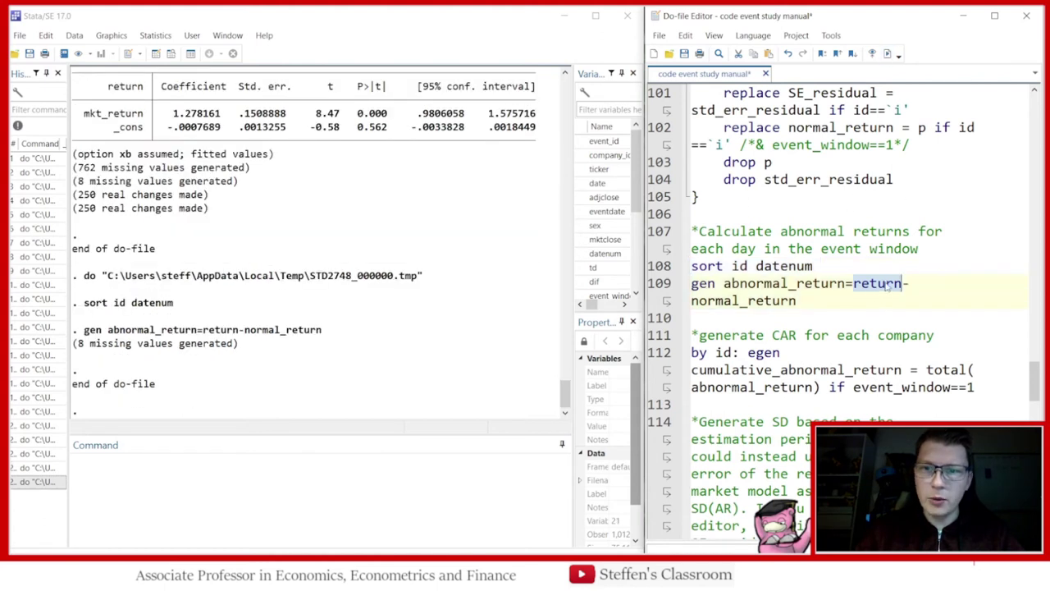
drag(801, 300, 693, 301)
click(830, 303)
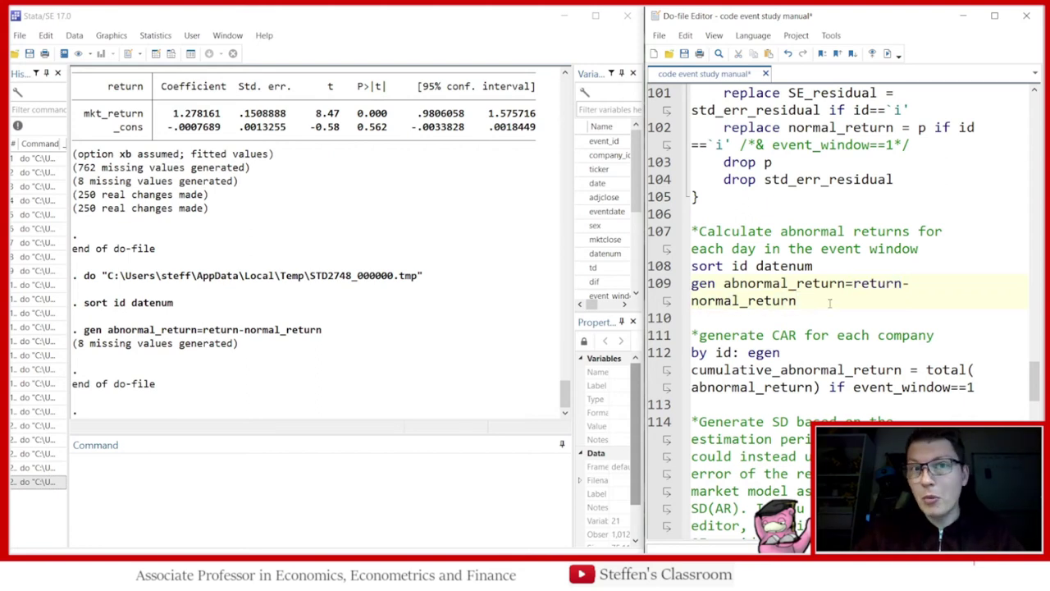
Step: Total abnormal returns per company over the event window into cumulative_abnormal_return
scroll(803, 339, down, 2)
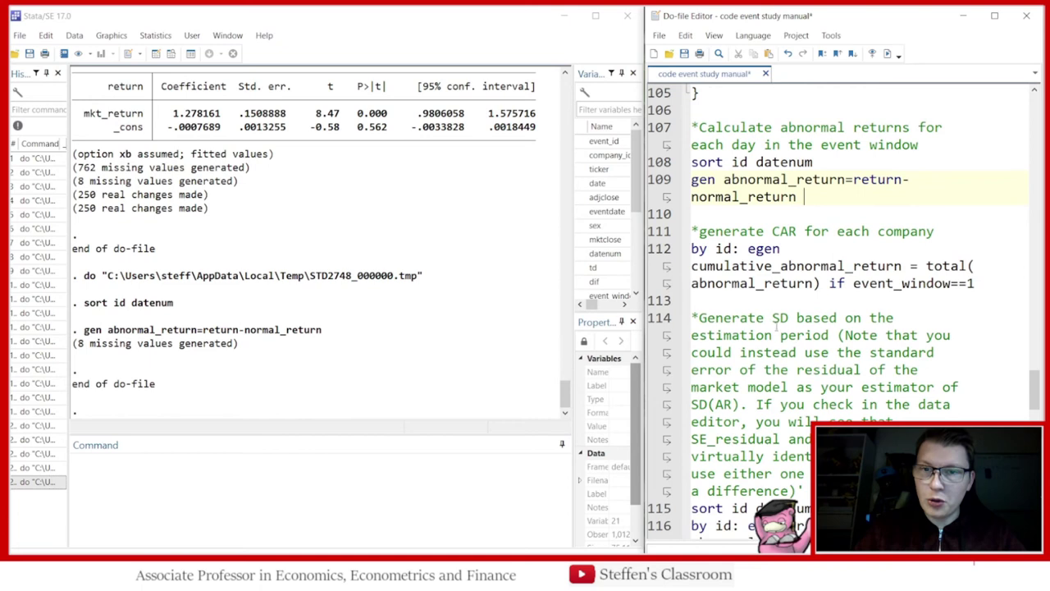
click(658, 254)
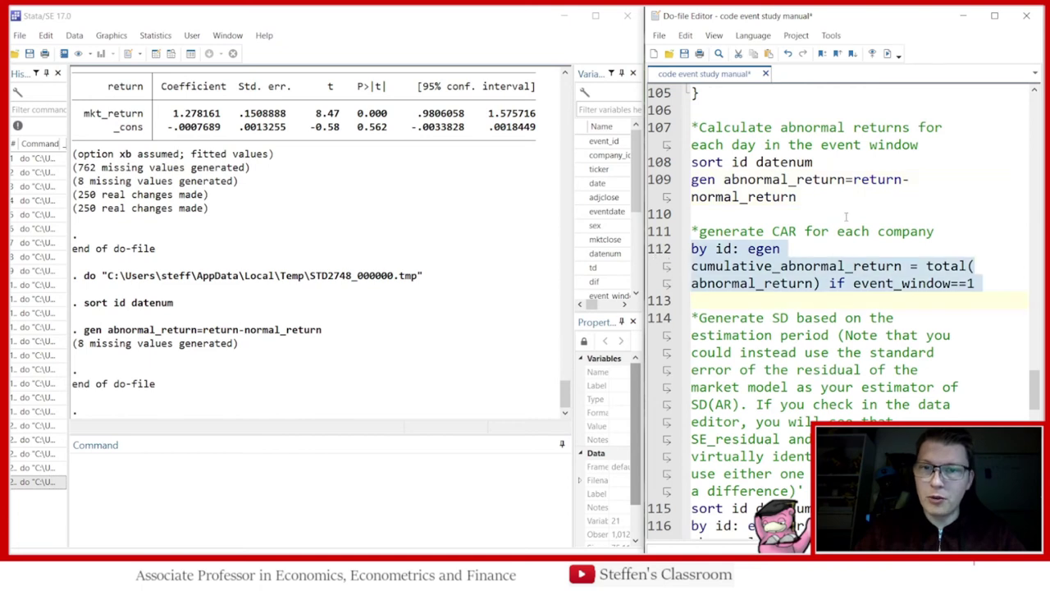
click(886, 53)
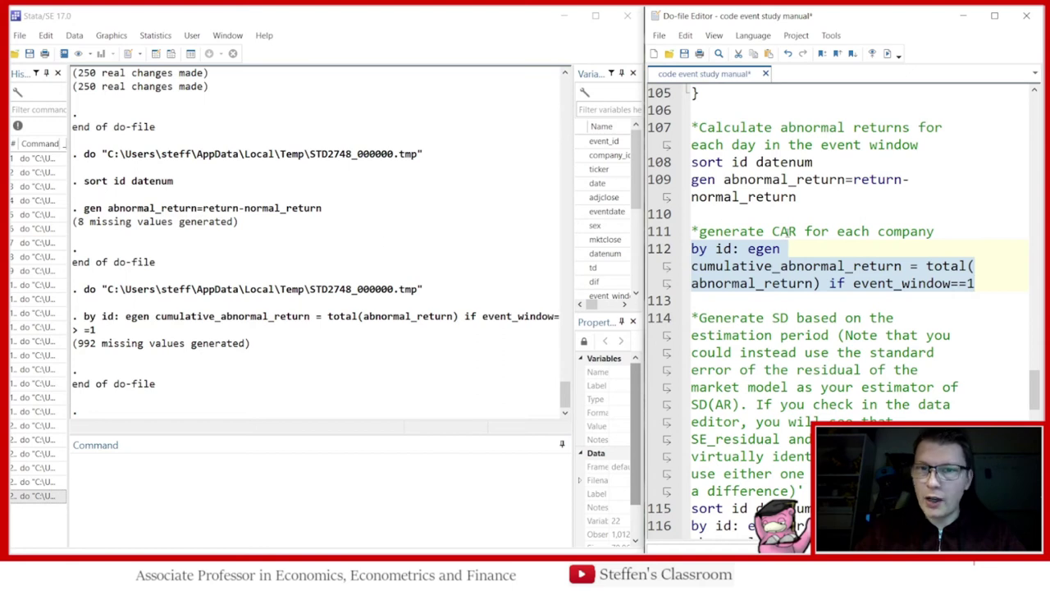
scroll(845, 271, down, 2)
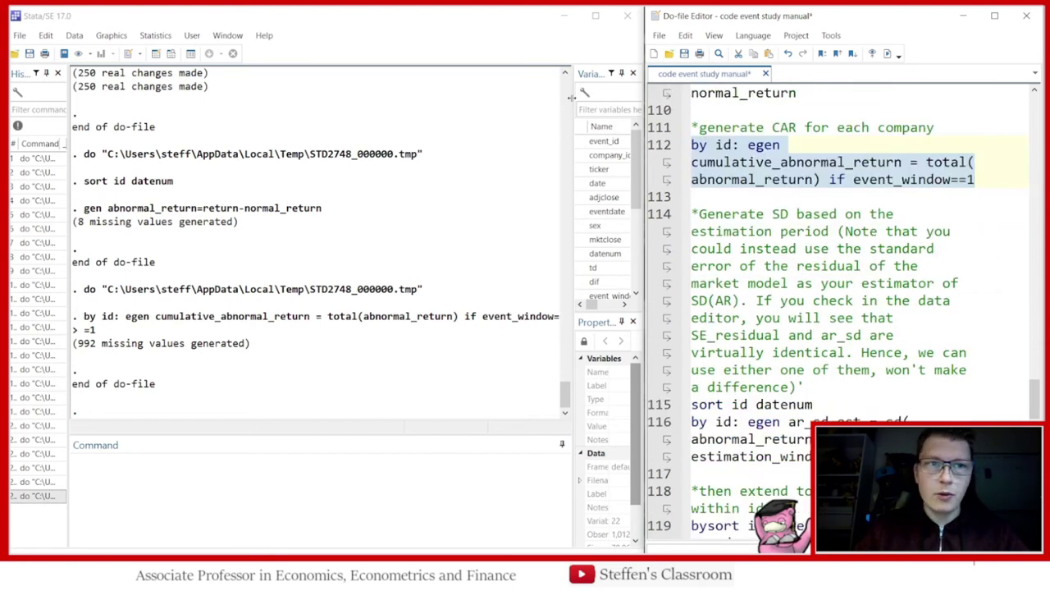
Step: In the data browser, confirm cumulative_abnormal_return reads .0436905 on rows 234–238
mouse_move(423, 578)
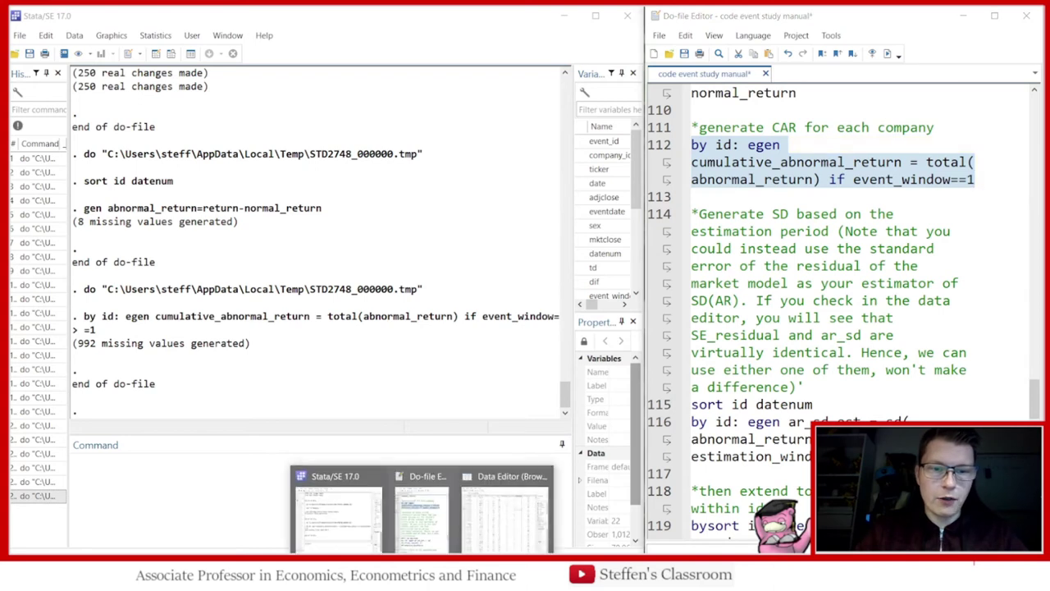
click(513, 513)
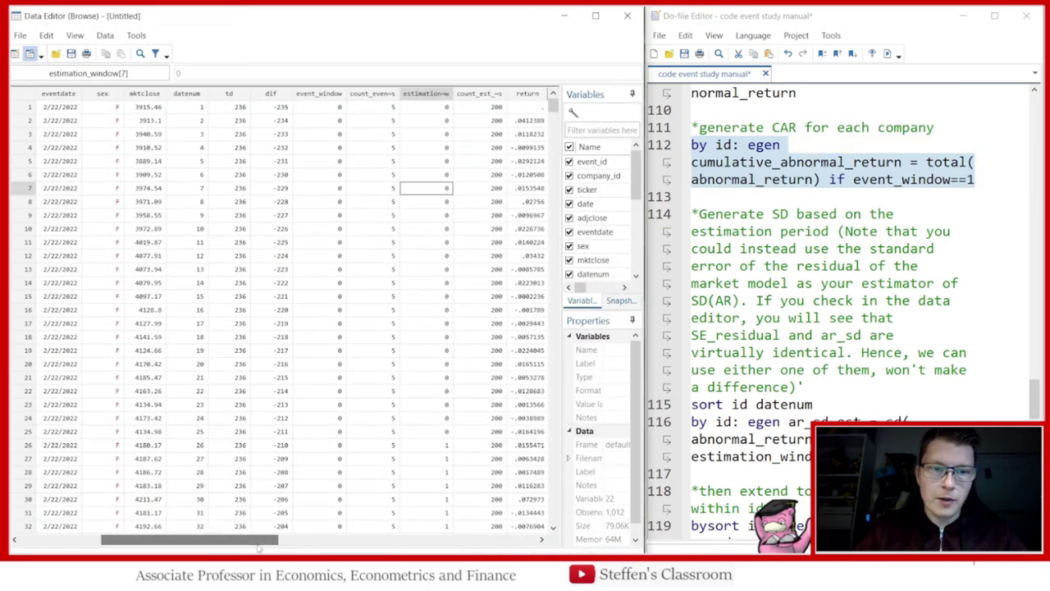
drag(189, 539, 337, 539)
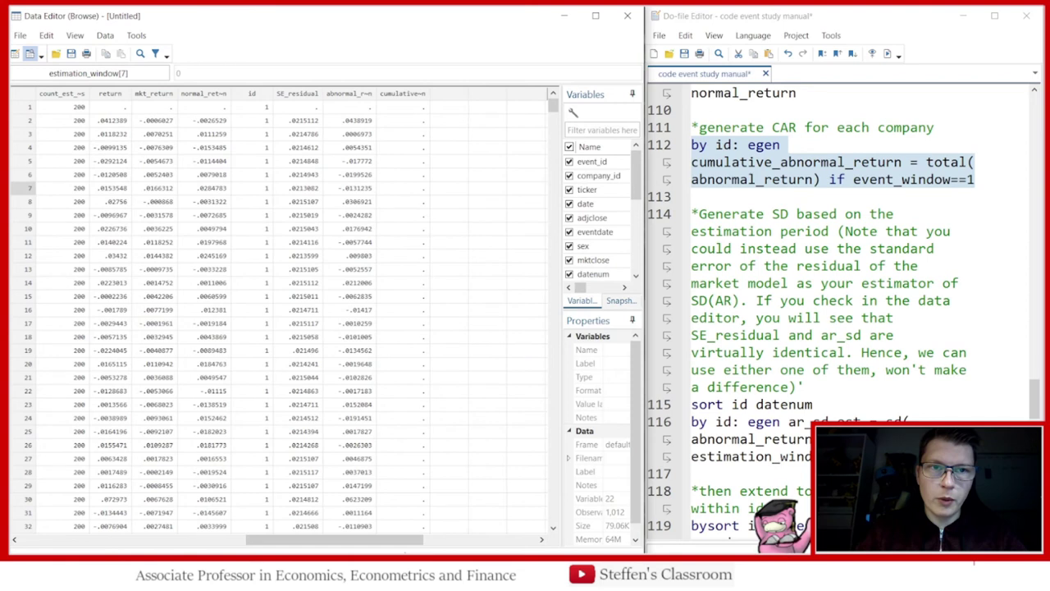
scroll(392, 230, down, 5)
scroll(392, 230, down, 20)
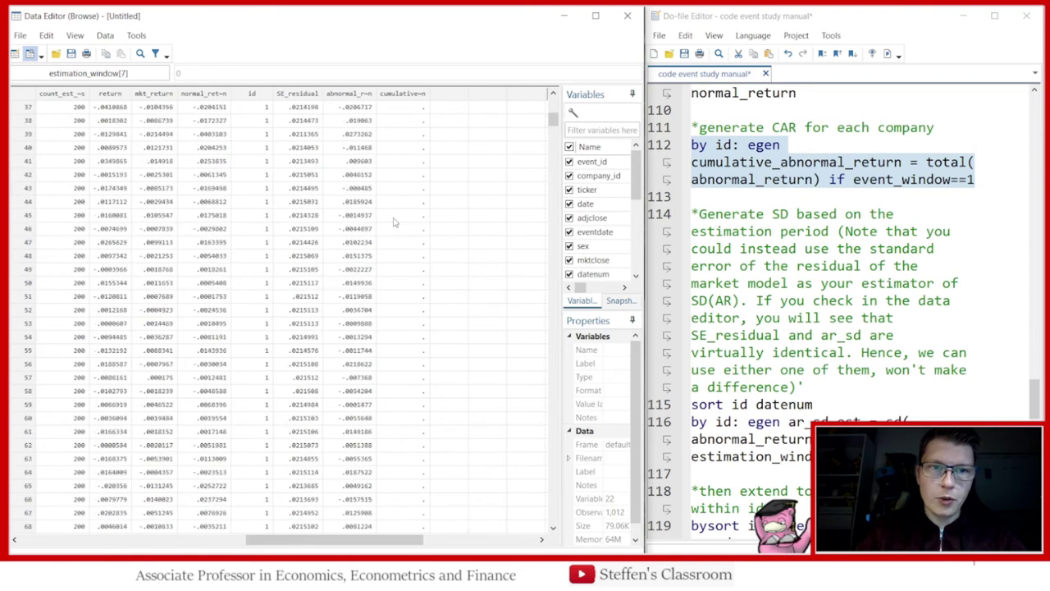
scroll(418, 264, down, 20)
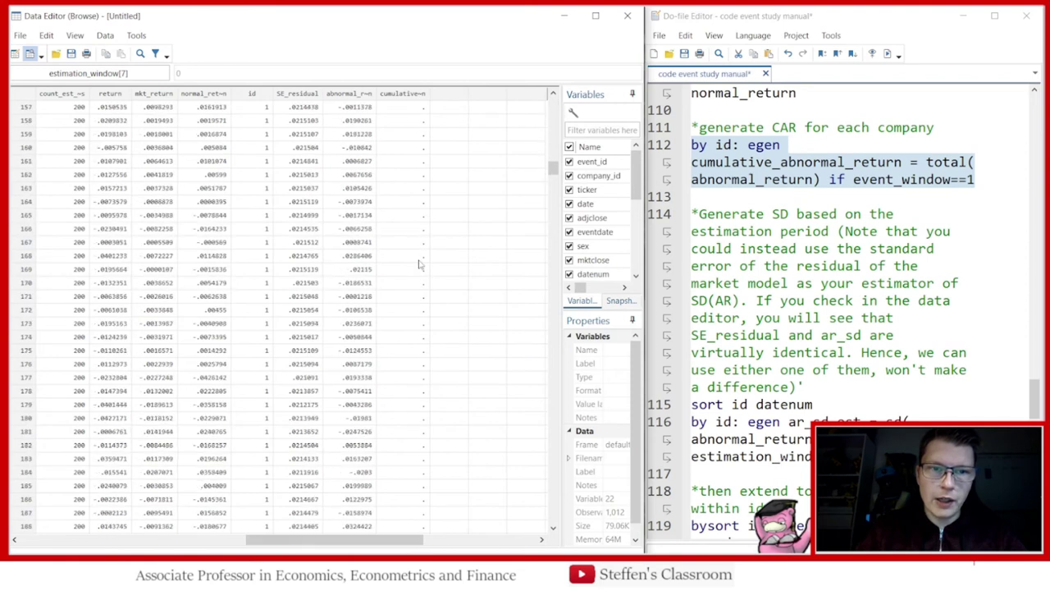
drag(407, 218, 409, 270)
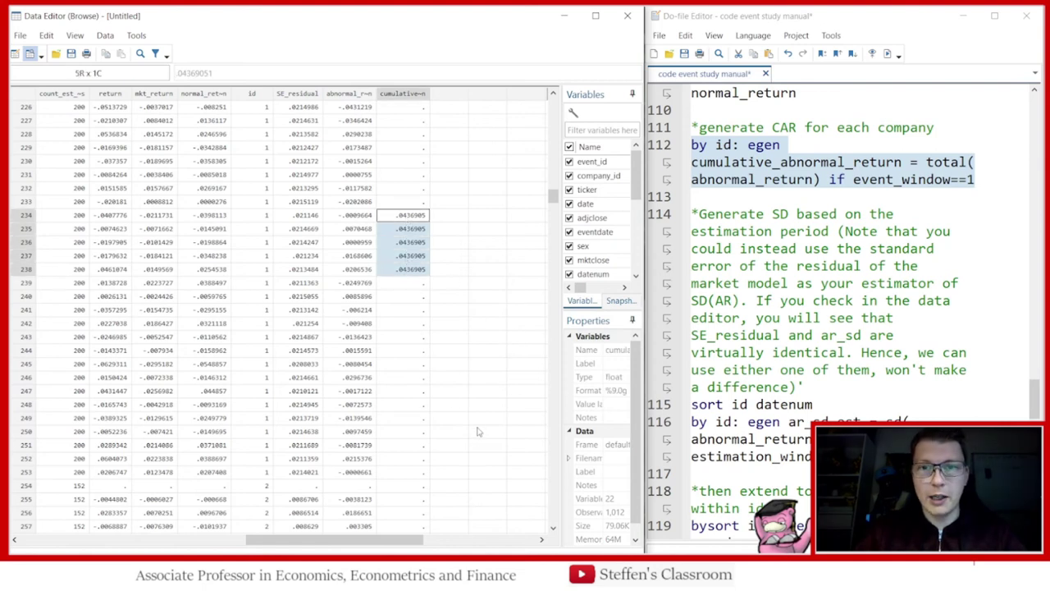
Step: Back in the do-file, select the estimation-period SD commands on lines 115–116
click(809, 347)
scroll(771, 329, down, 3)
scroll(773, 322, up, 2)
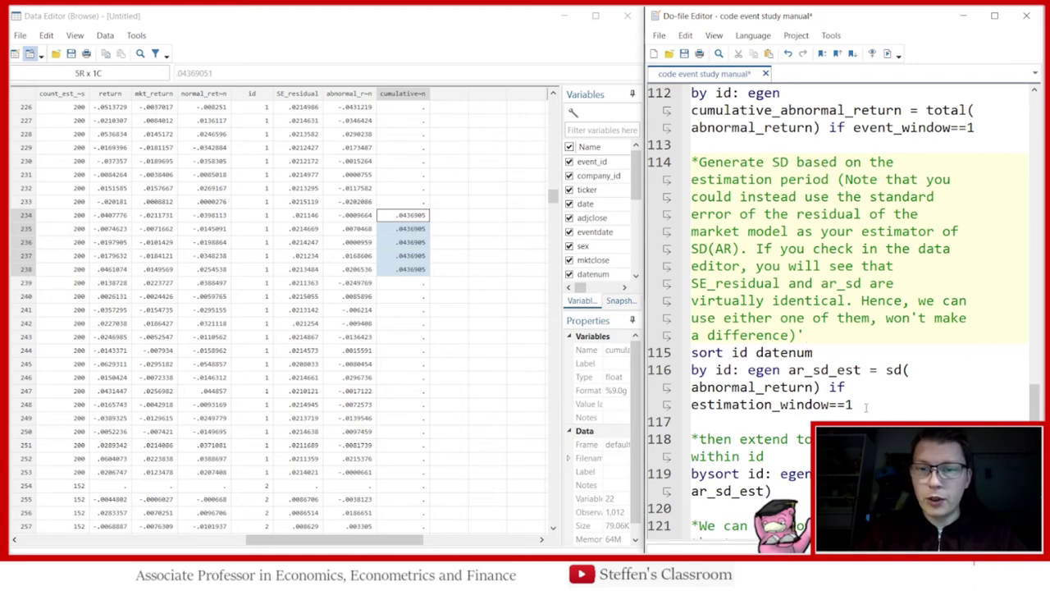
drag(866, 406, 676, 359)
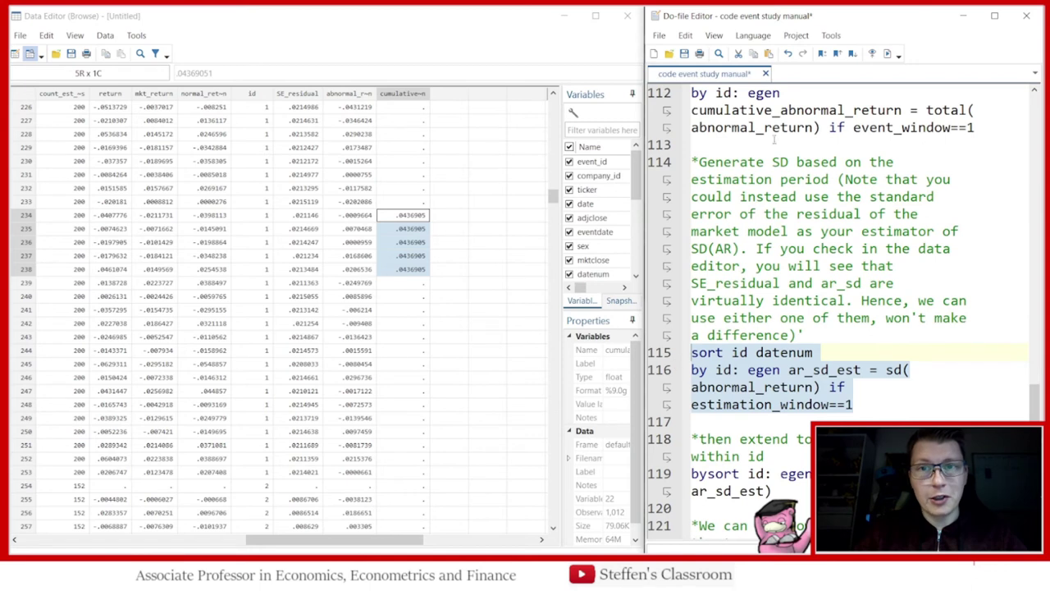
Step: Create ar_sd_est, the abnormal-return SD over each company's estimation window
click(888, 54)
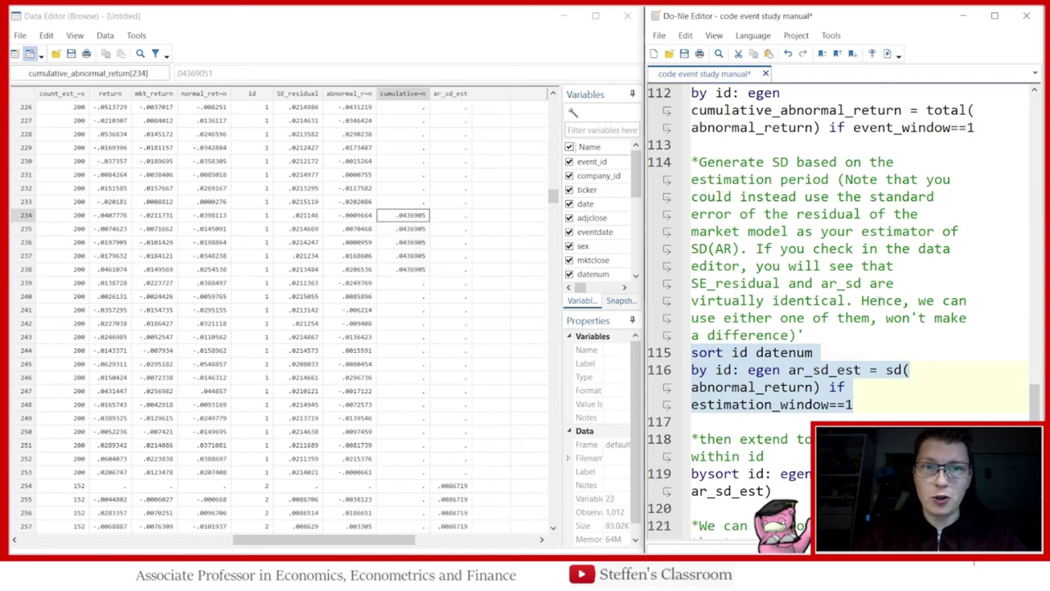
scroll(485, 332, down, 2)
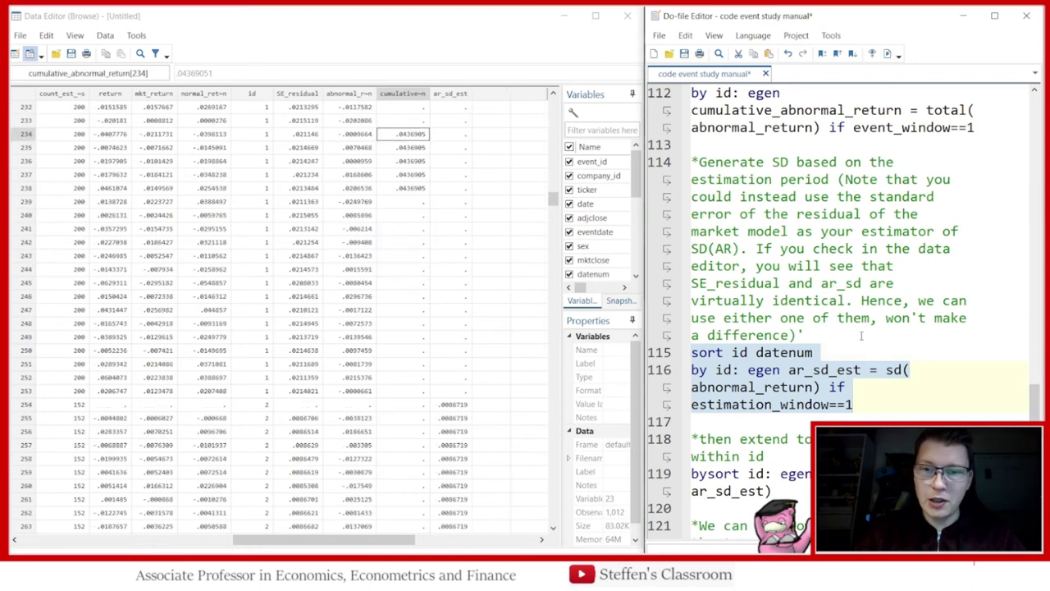
scroll(813, 352, down, 2)
scroll(806, 335, down, 1)
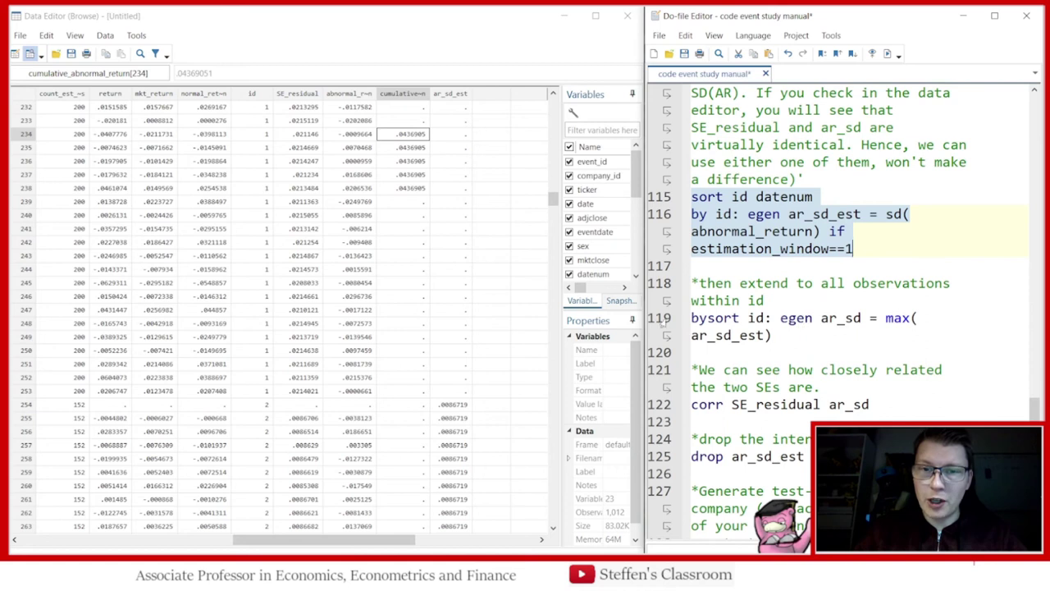
Step: Extend the SD to every observation of each company as ar_sd with bysort id: egen max
click(656, 318)
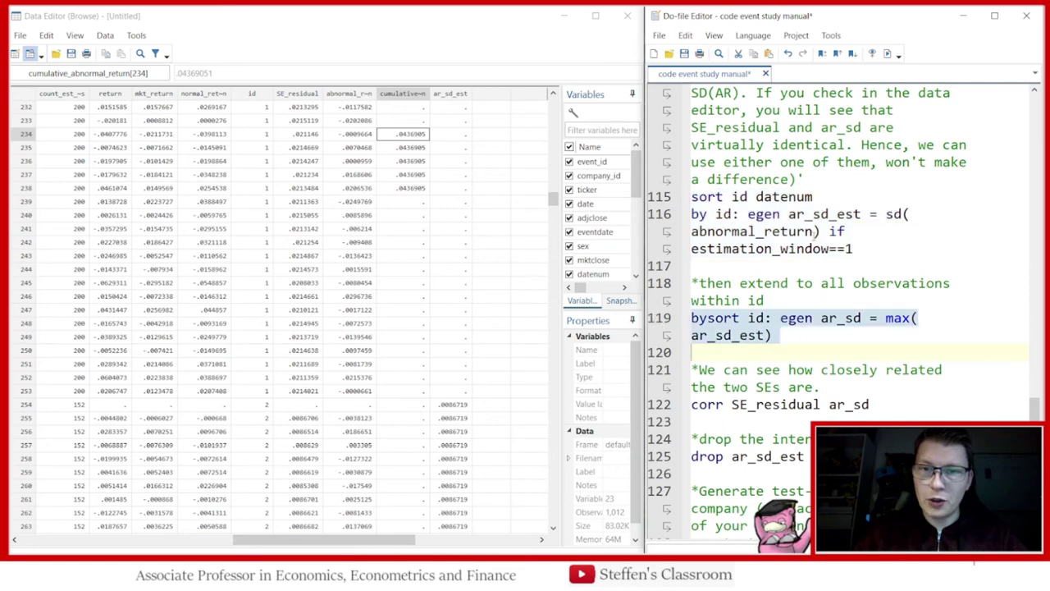
click(886, 54)
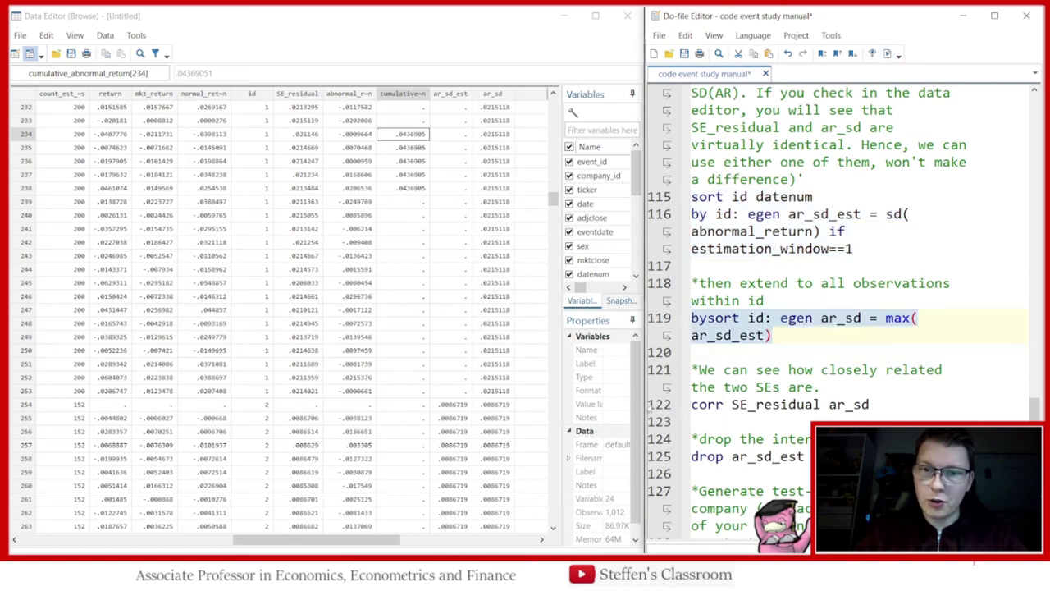
click(652, 408)
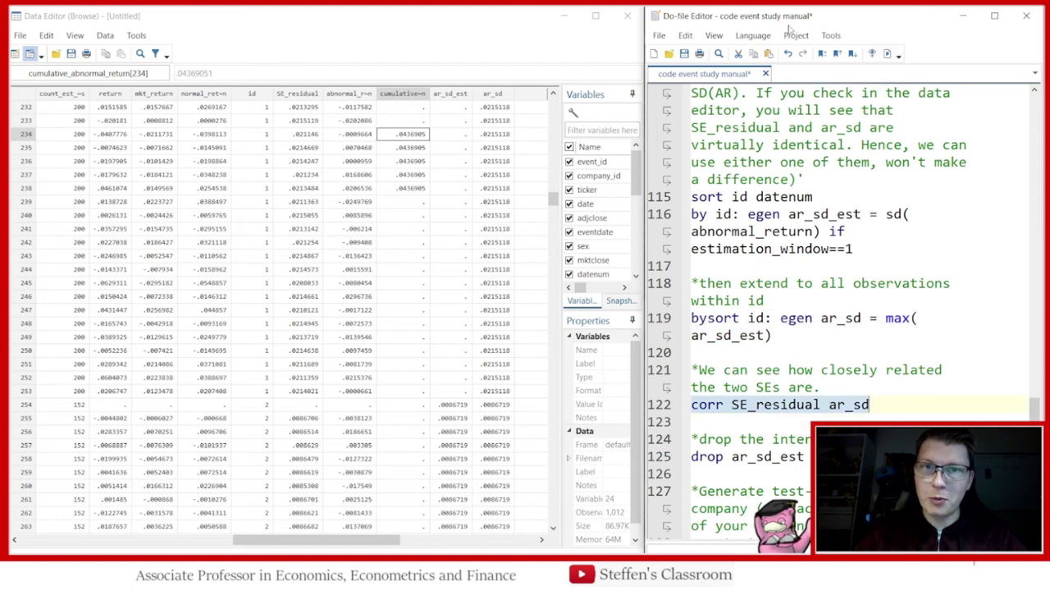
Step: Correlate SE_residual with ar_sd (0.9998) and compare both columns in the data browser
click(564, 15)
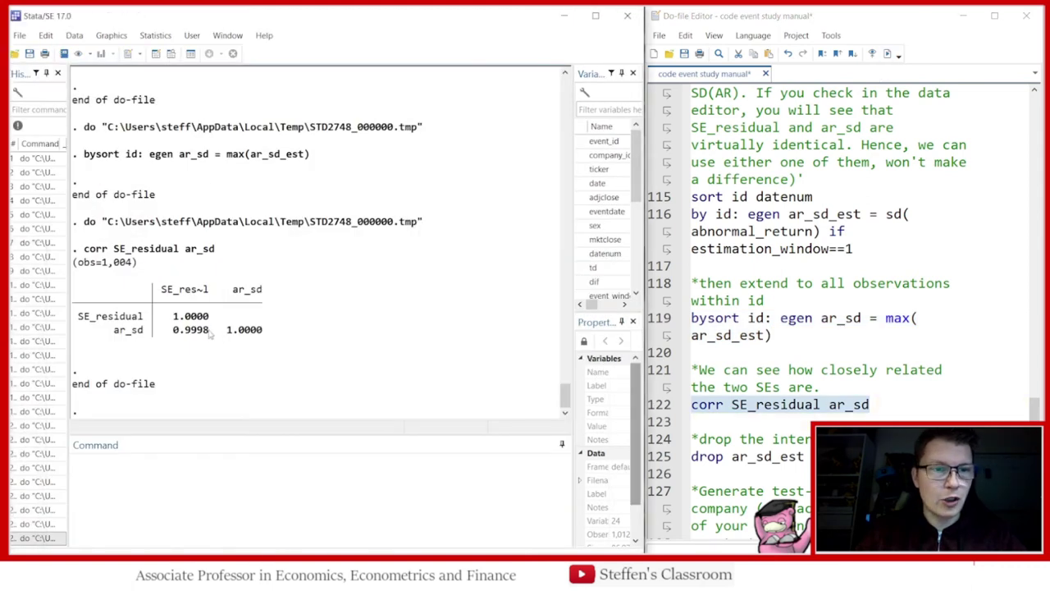
drag(211, 331, 174, 331)
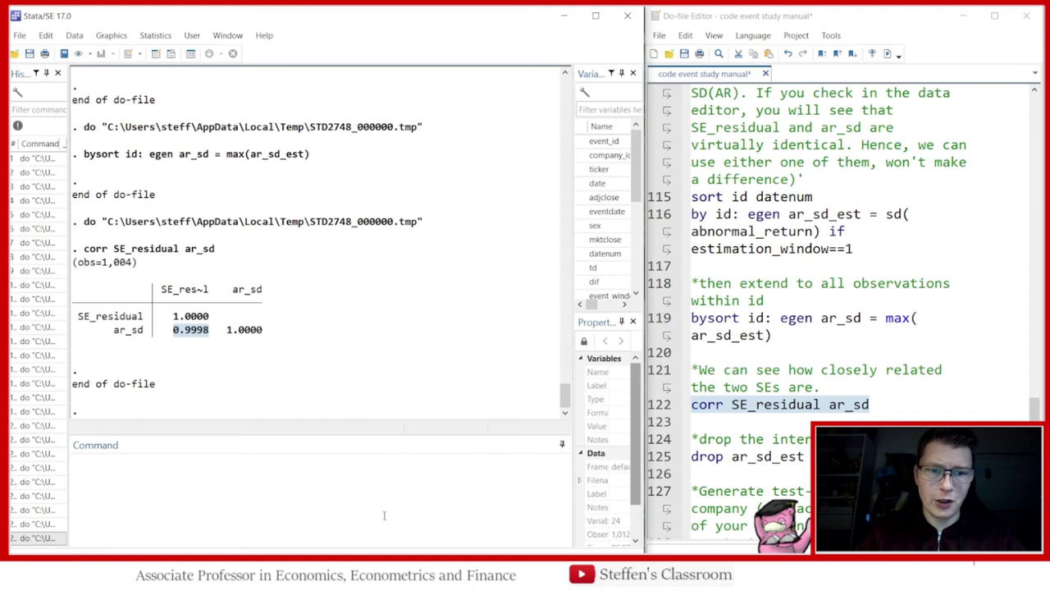
click(503, 504)
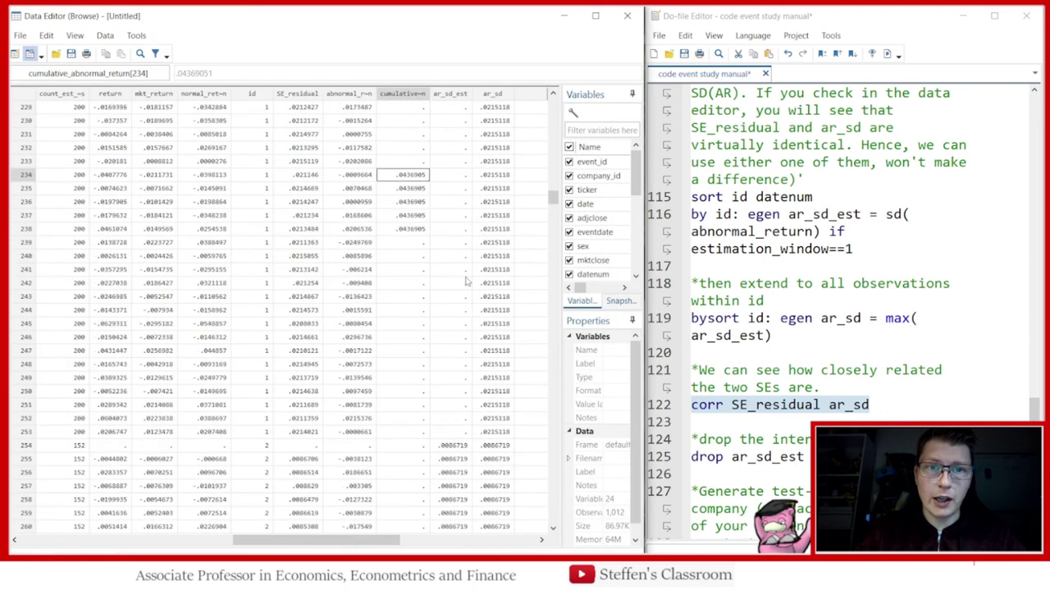
Step: Review the SD lines 114–119 and place the caret at the end of the line 114 comment
click(824, 281)
scroll(824, 280, up, 3)
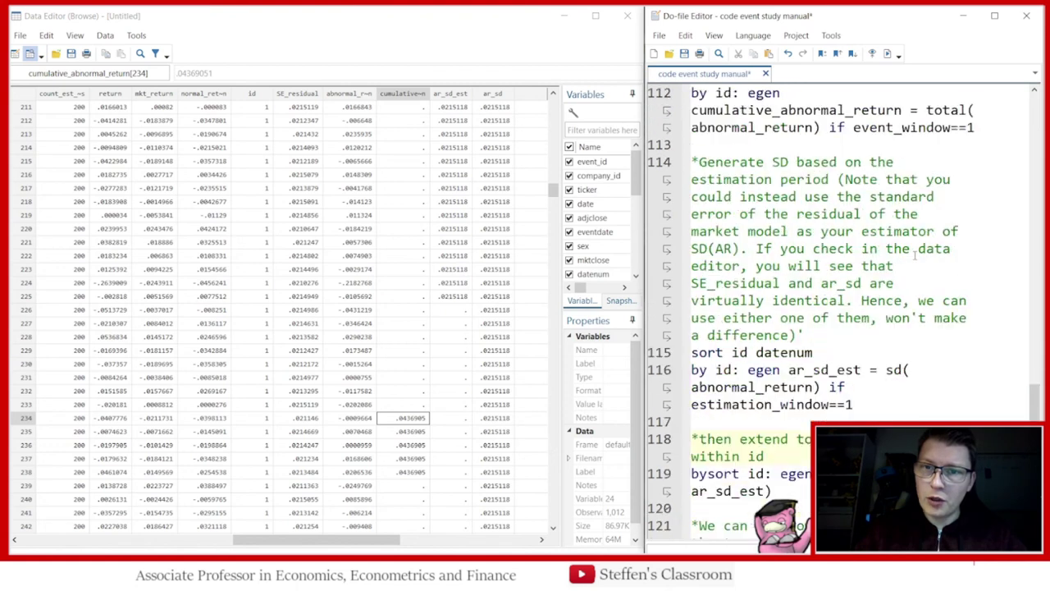
scroll(924, 202, down, 1)
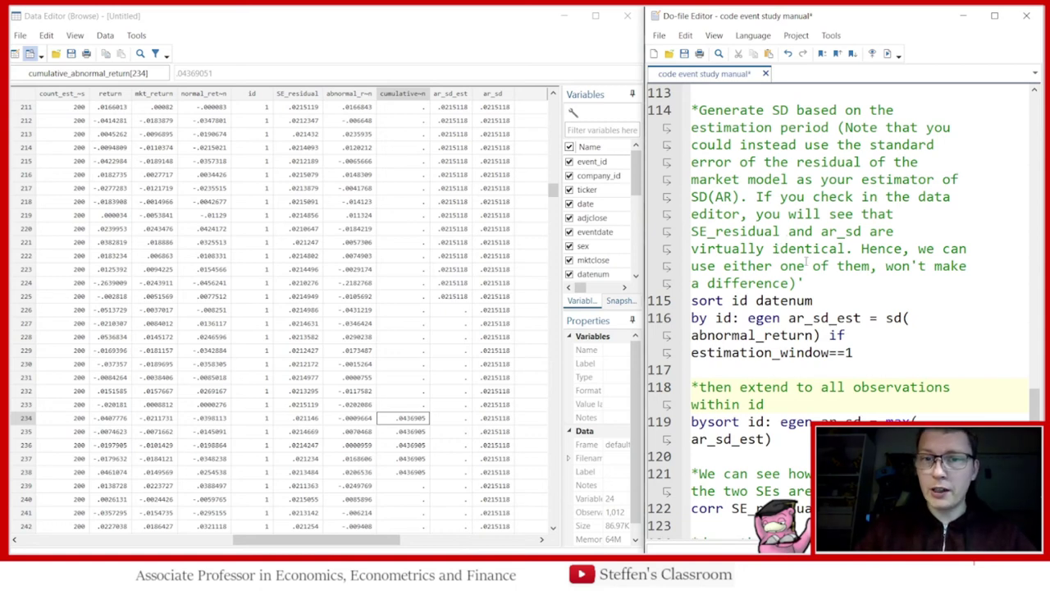
click(808, 280)
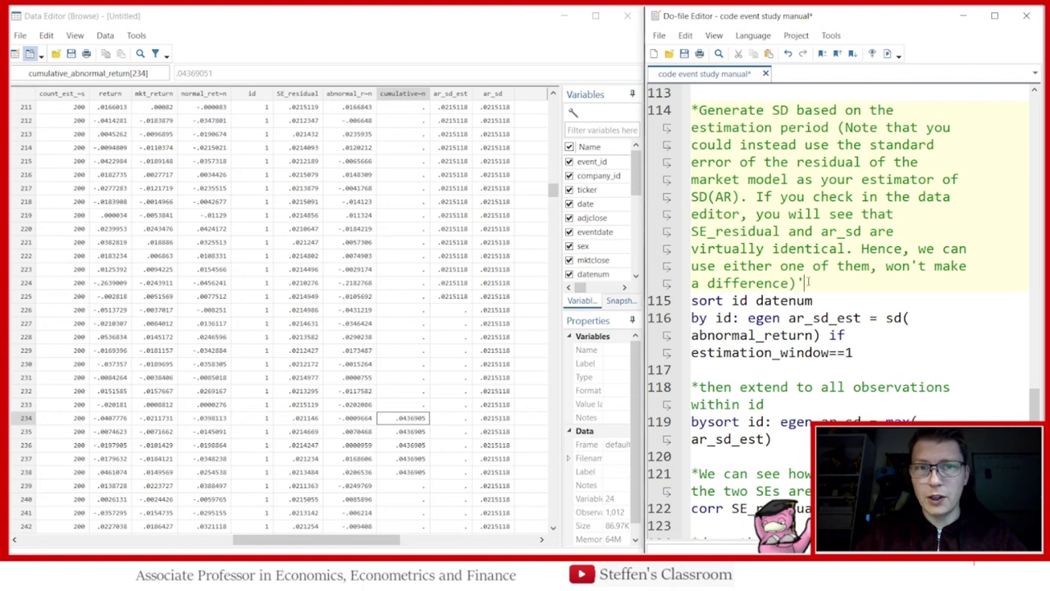
scroll(815, 279, down, 1)
Step: Drop the intermediate ar_sd_est variable by running line 125 of the do-file
scroll(816, 277, down, 1)
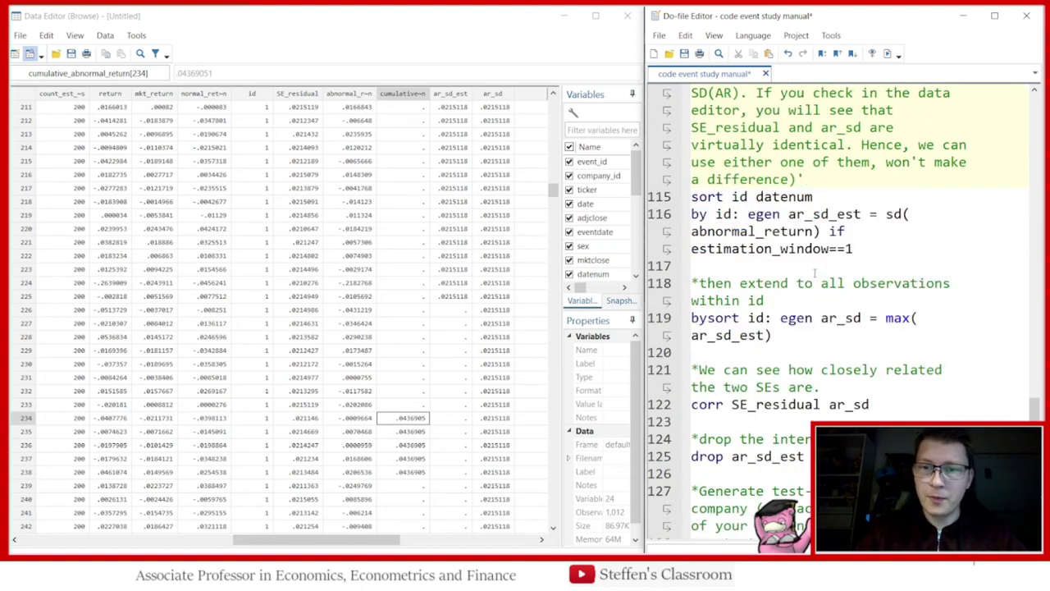
scroll(773, 354, down, 3)
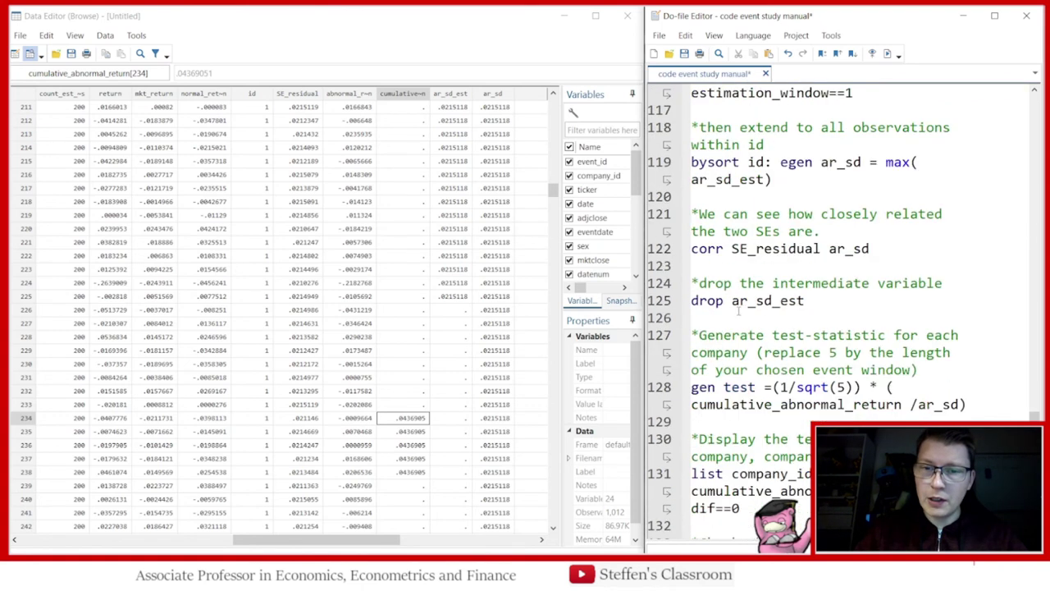
click(666, 302)
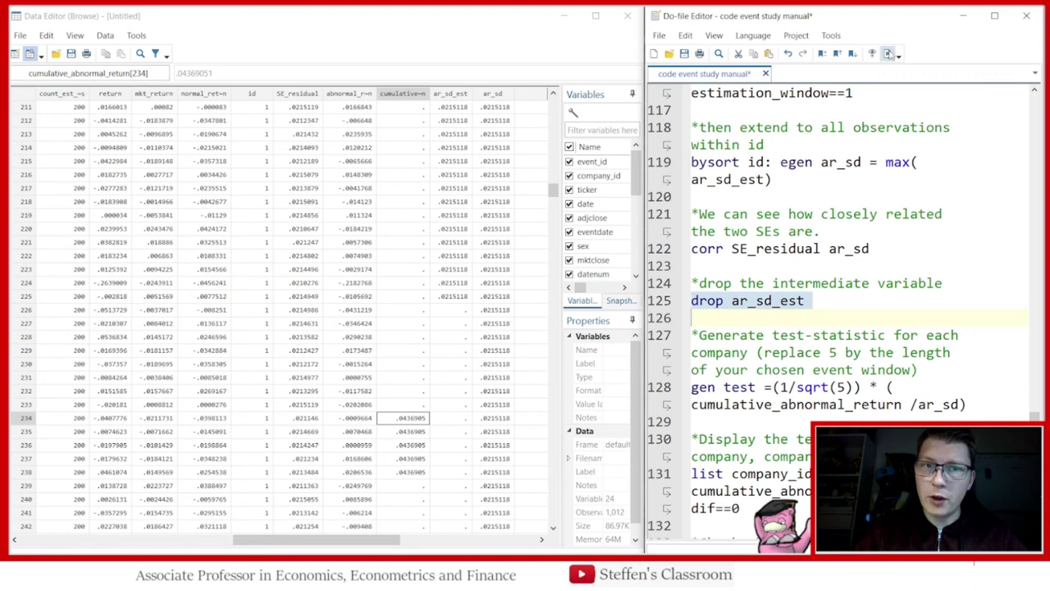
click(889, 53)
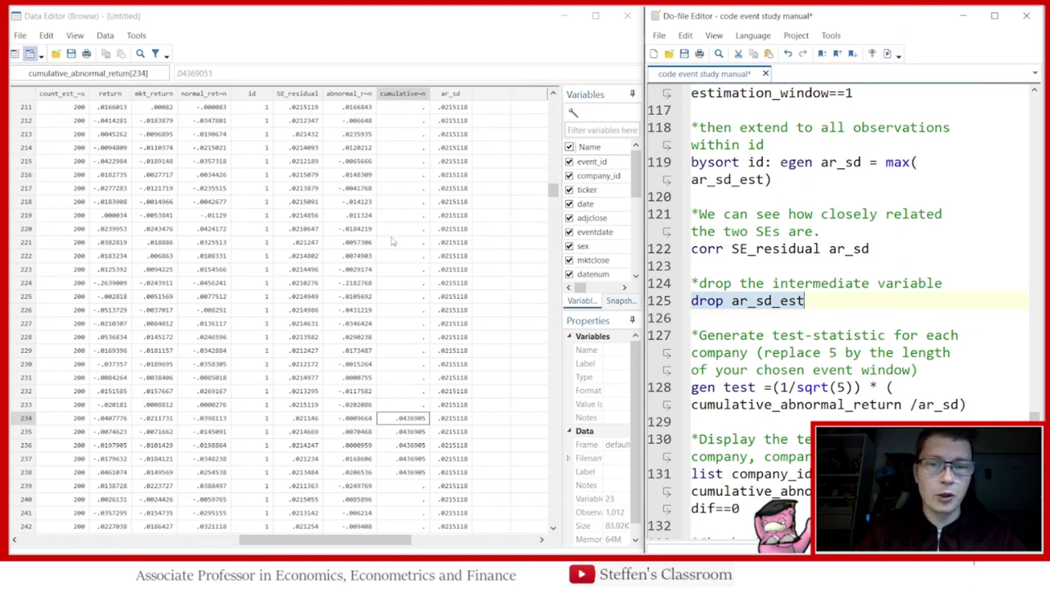
Step: Generate the test statistic variable test, reading .9082927 for the first company
scroll(796, 263, down, 2)
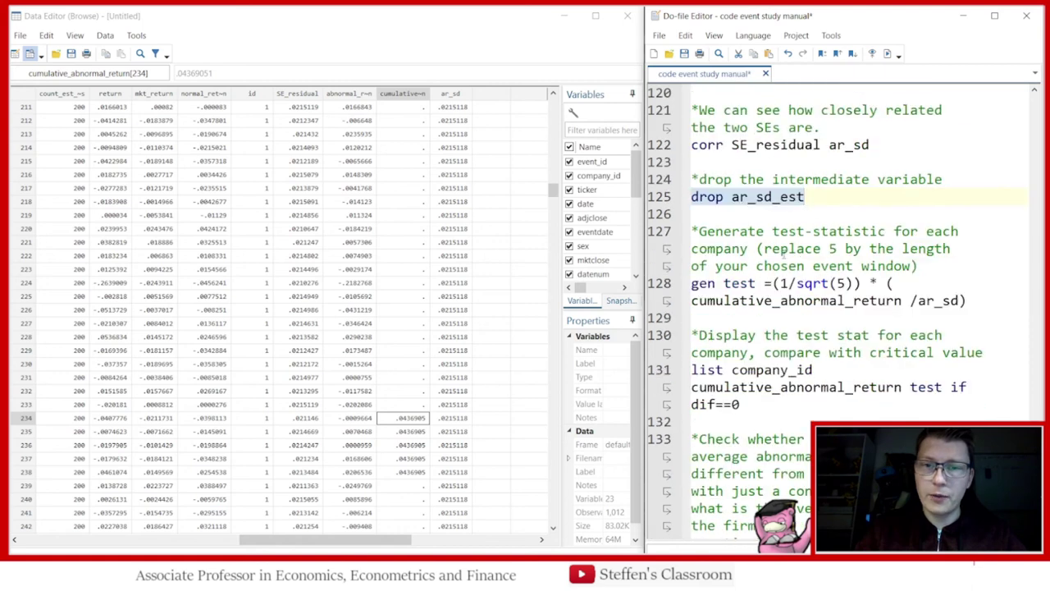
click(668, 282)
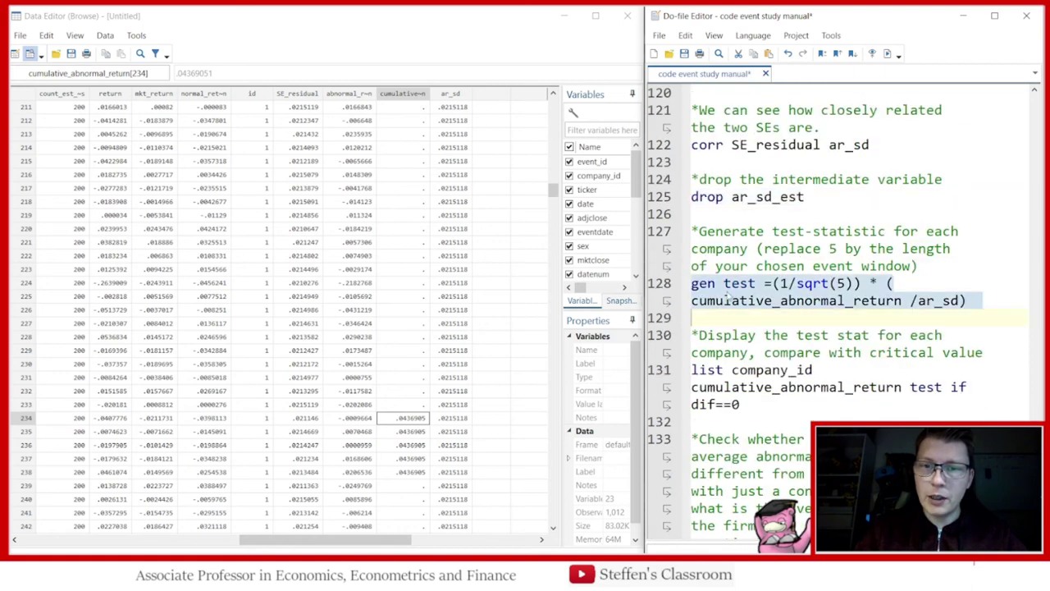
click(887, 54)
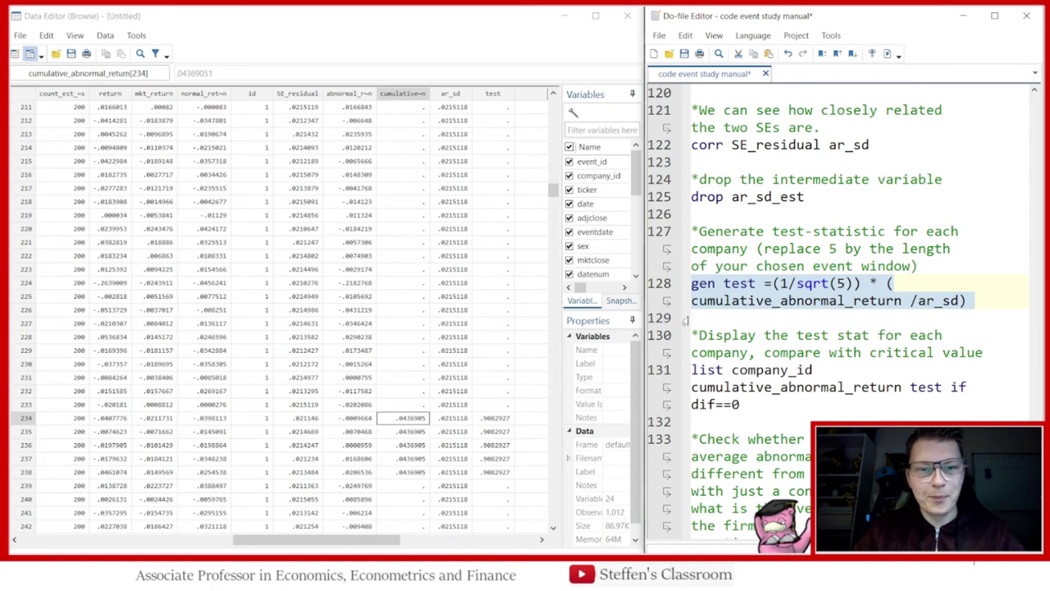
scroll(455, 345, down, 3)
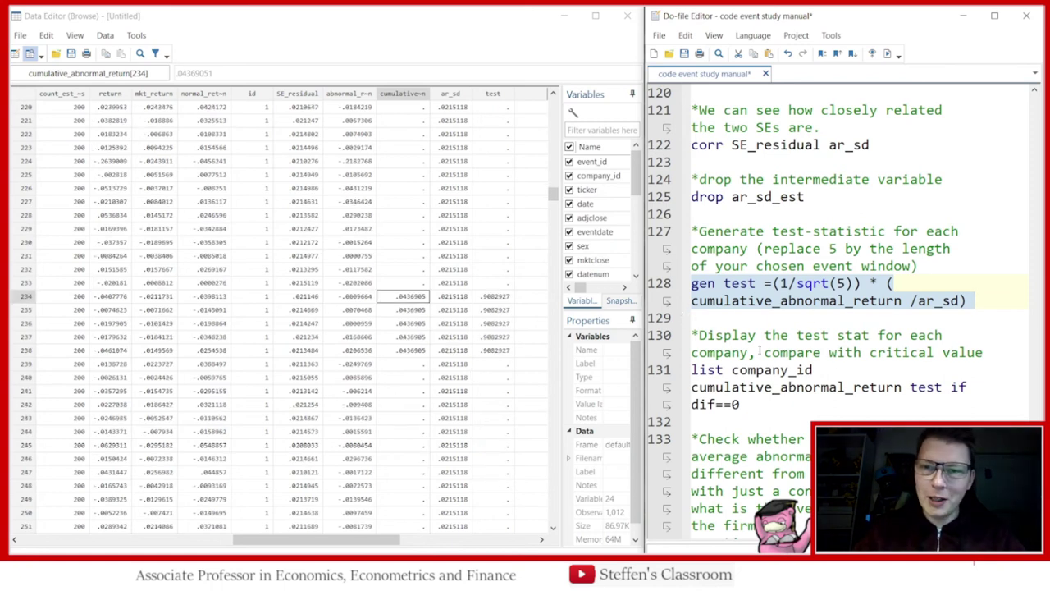
drag(742, 404, 691, 370)
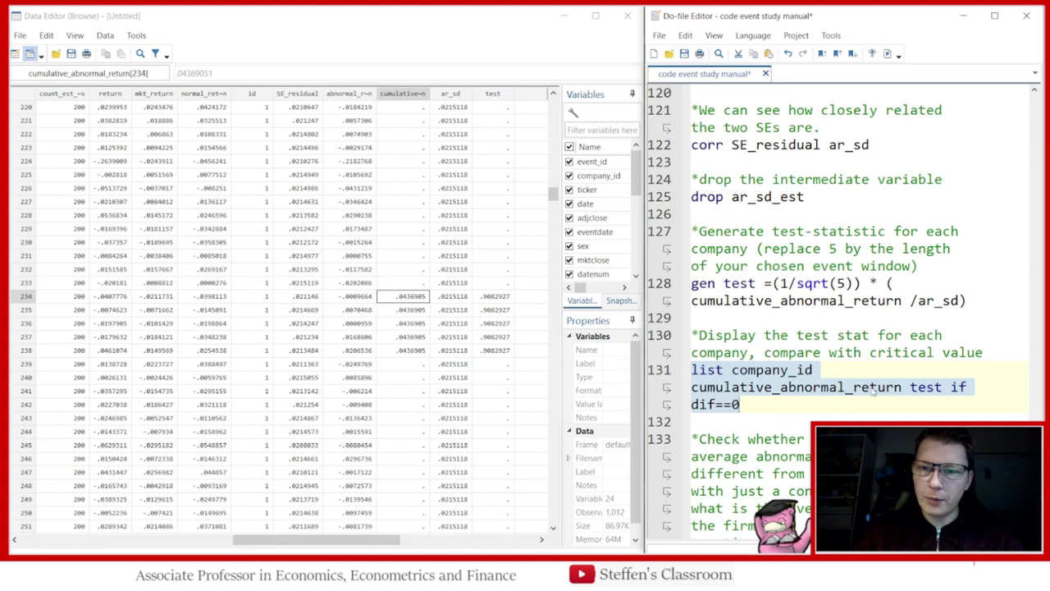
Step: Minimize the Data Editor to see event-day test statistics (.9082927, -.5106189, .0805497, .4111884) for companies 1–4
click(562, 16)
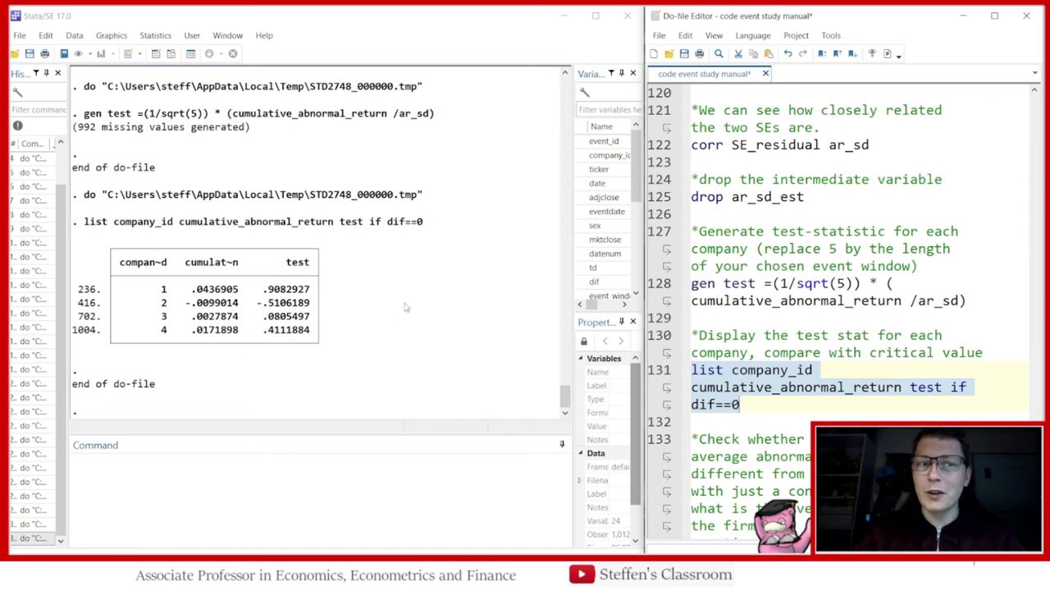
scroll(833, 375, down, 4)
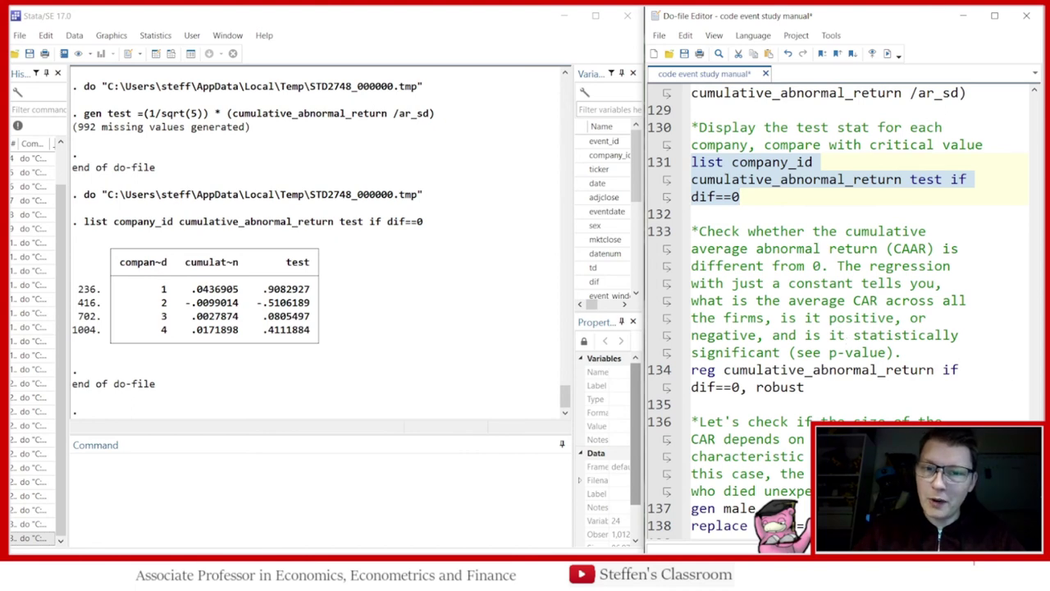
Step: Run reg cumulative_abnormal_return if dif==0, robust to test the average CAR against zero
click(661, 371)
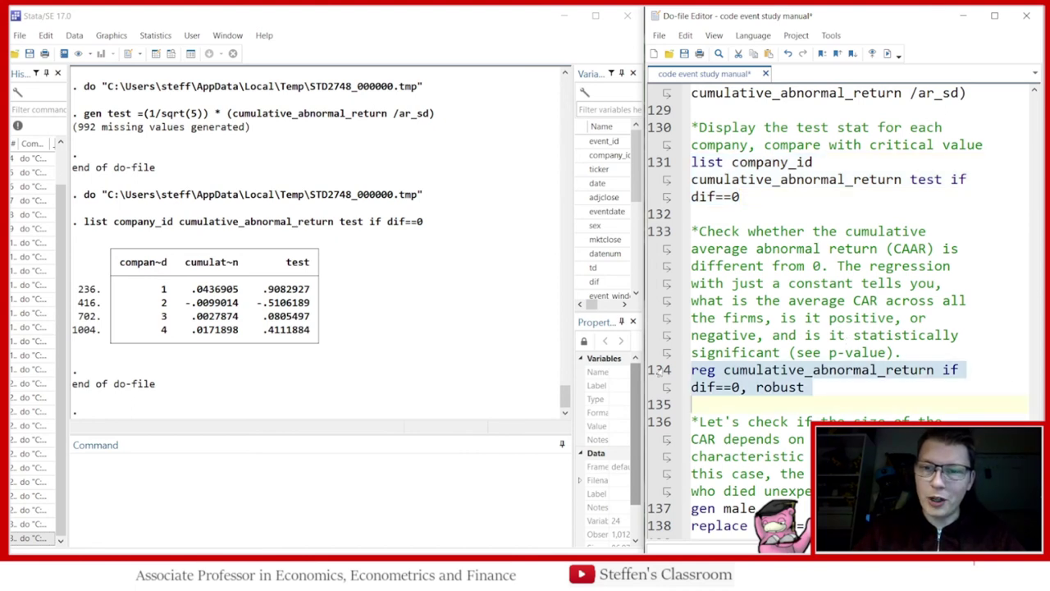
click(887, 54)
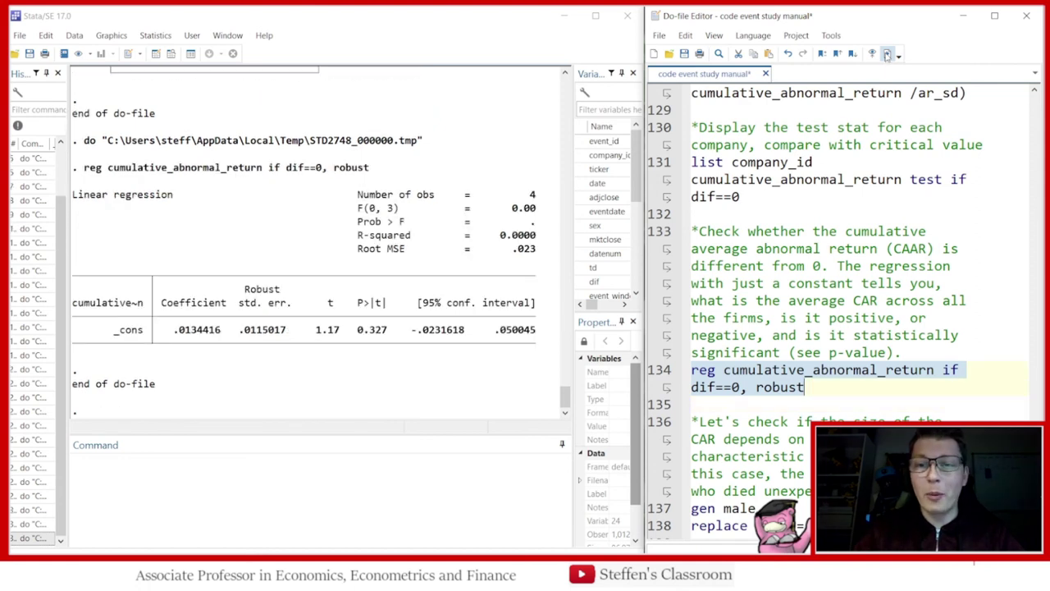
scroll(818, 318, down, 2)
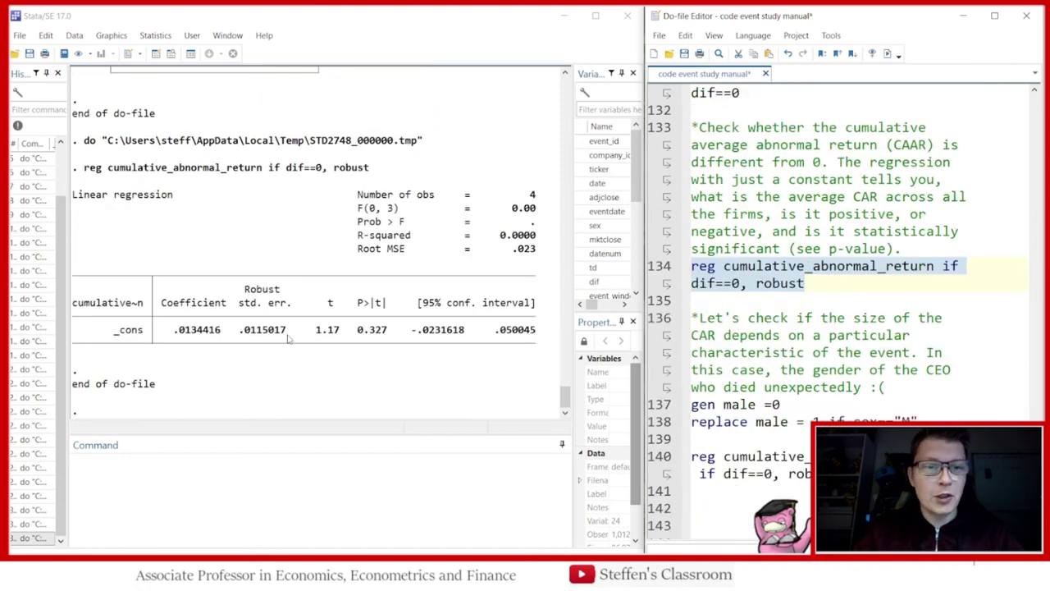
Step: Highlight the t statistic 1.17, p-value 0.327 and constant .0134416 in Results
double_click(327, 331)
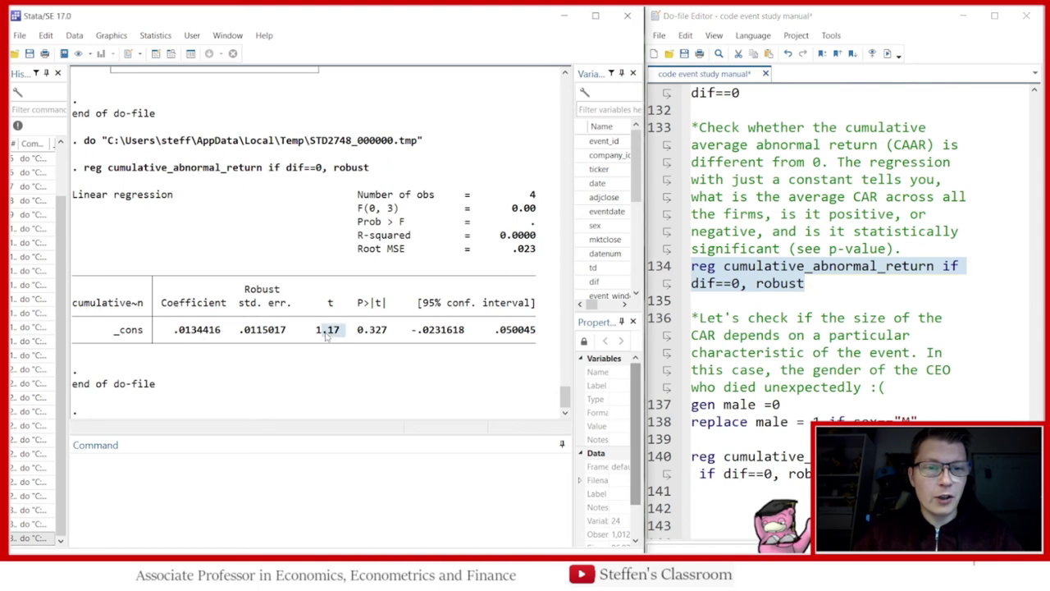
double_click(372, 331)
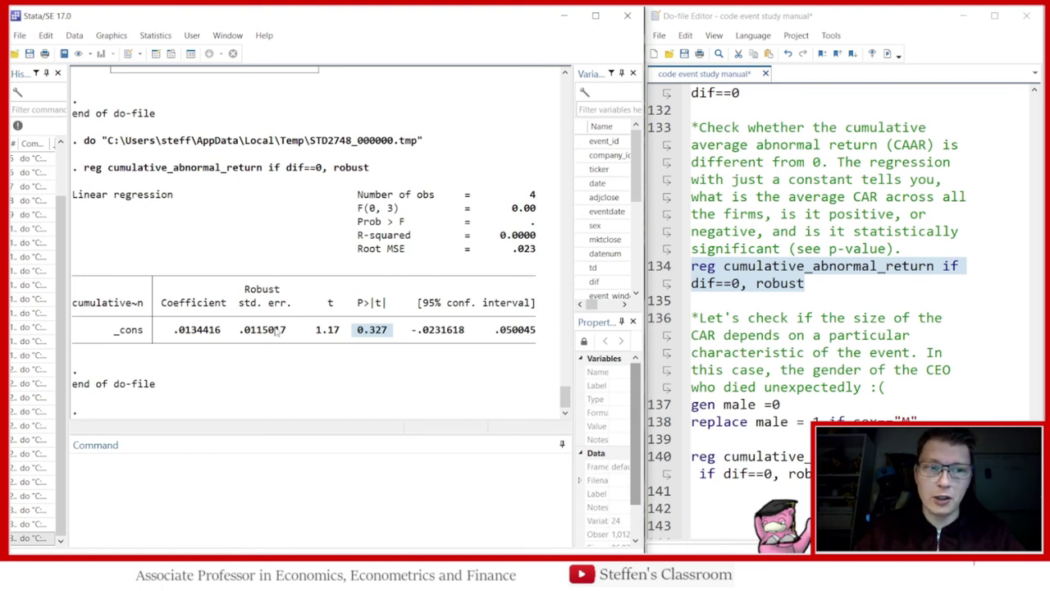
drag(224, 333, 174, 341)
triple_click(174, 342)
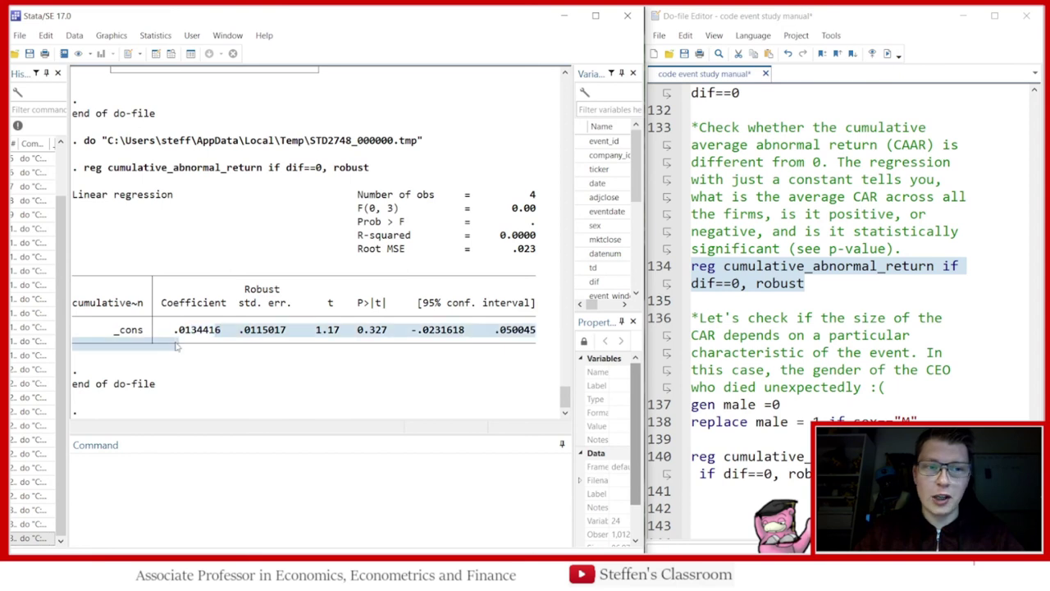
click(196, 339)
scroll(866, 345, down, 2)
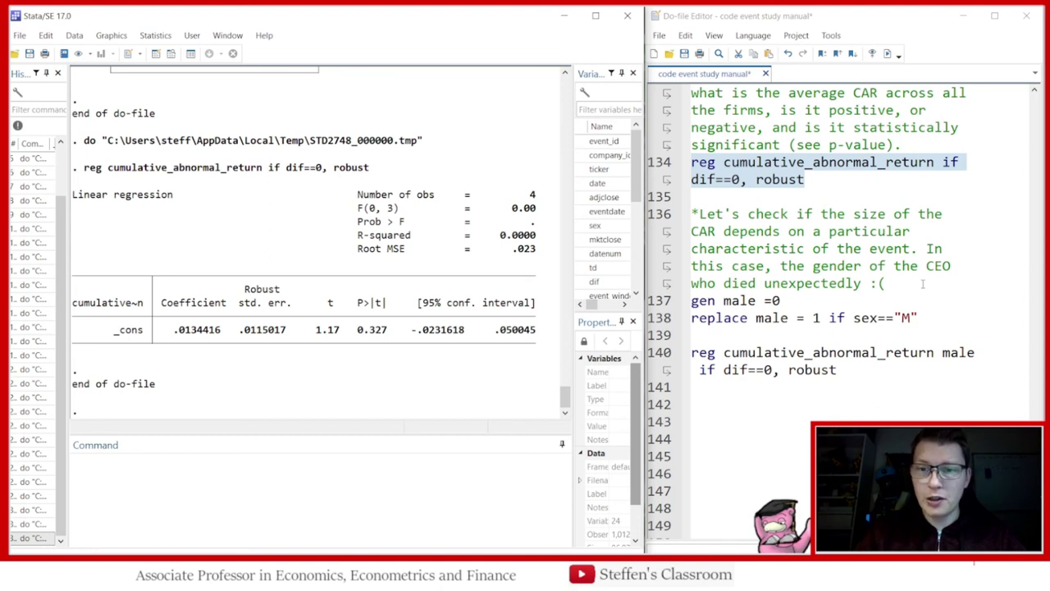
Step: Create the male dummy and regress CAR on male robustly: coefficient -.0339972, p-value 0.147
drag(656, 301, 658, 310)
click(887, 53)
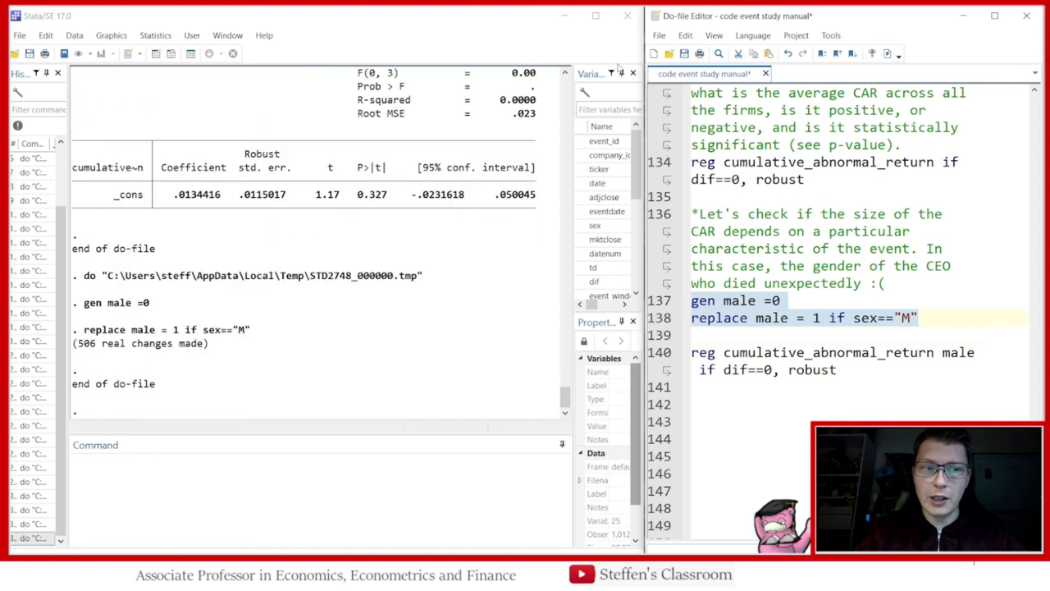
click(671, 351)
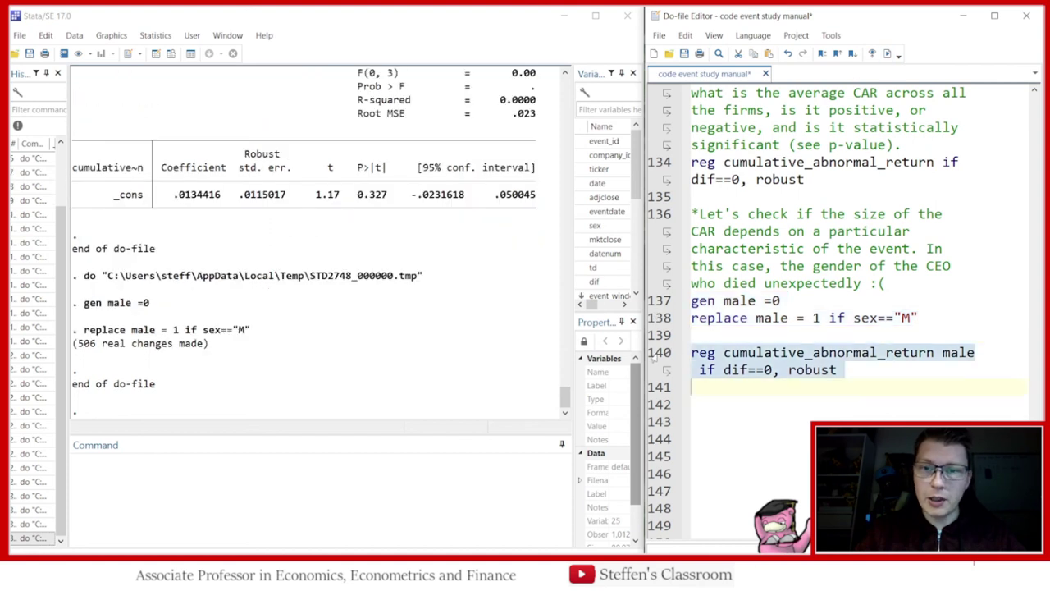
click(887, 53)
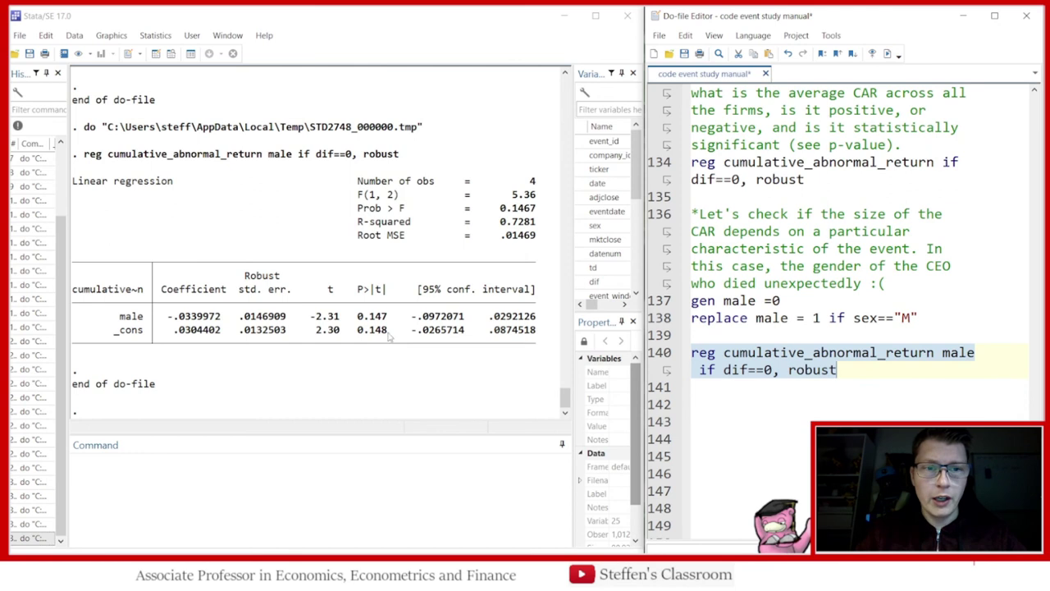
drag(387, 329, 368, 325)
click(378, 343)
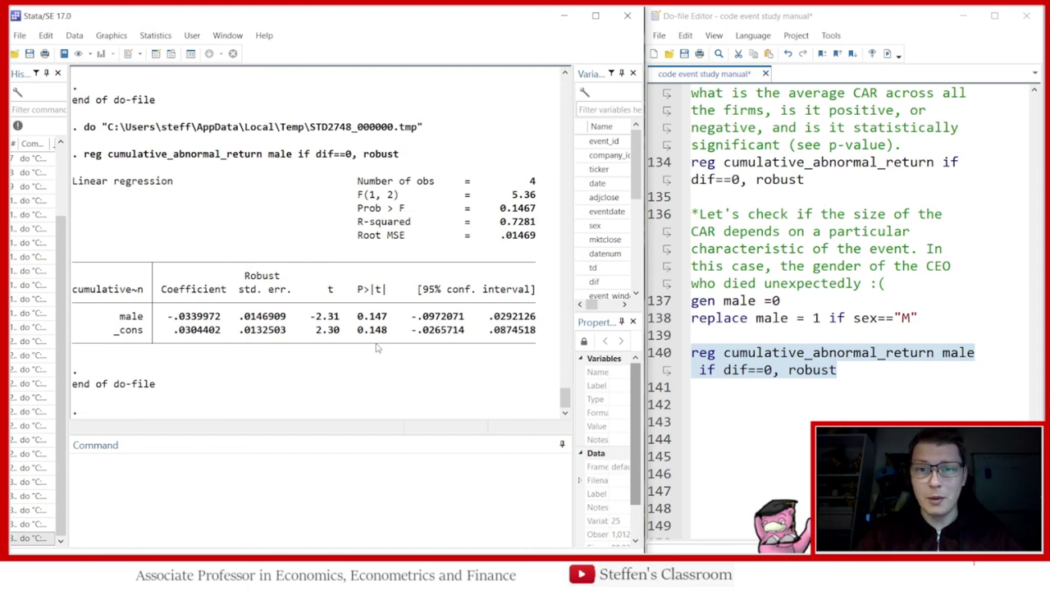
scroll(858, 384, down, 2)
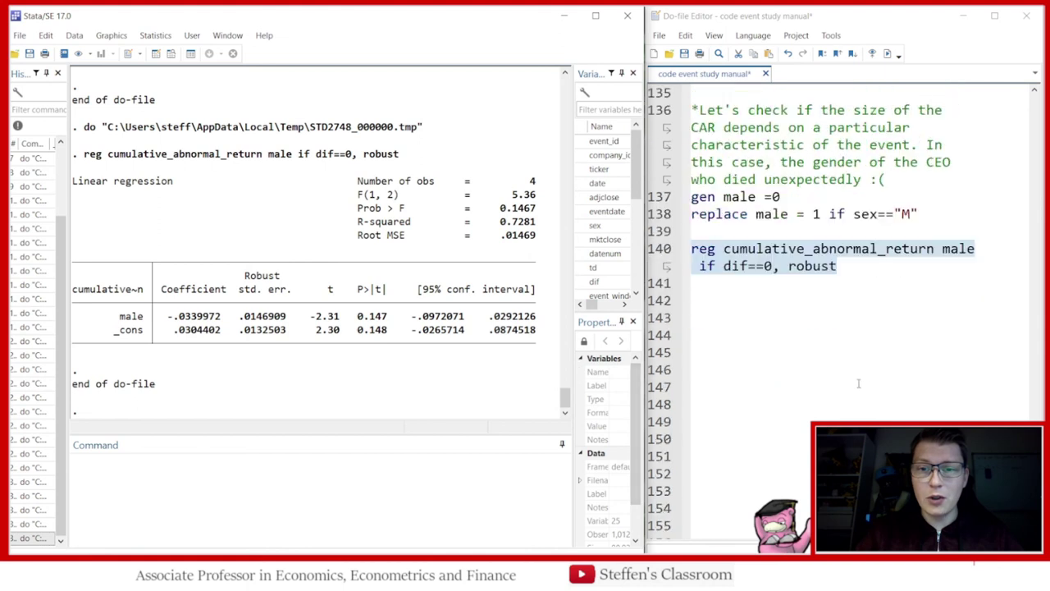
click(882, 284)
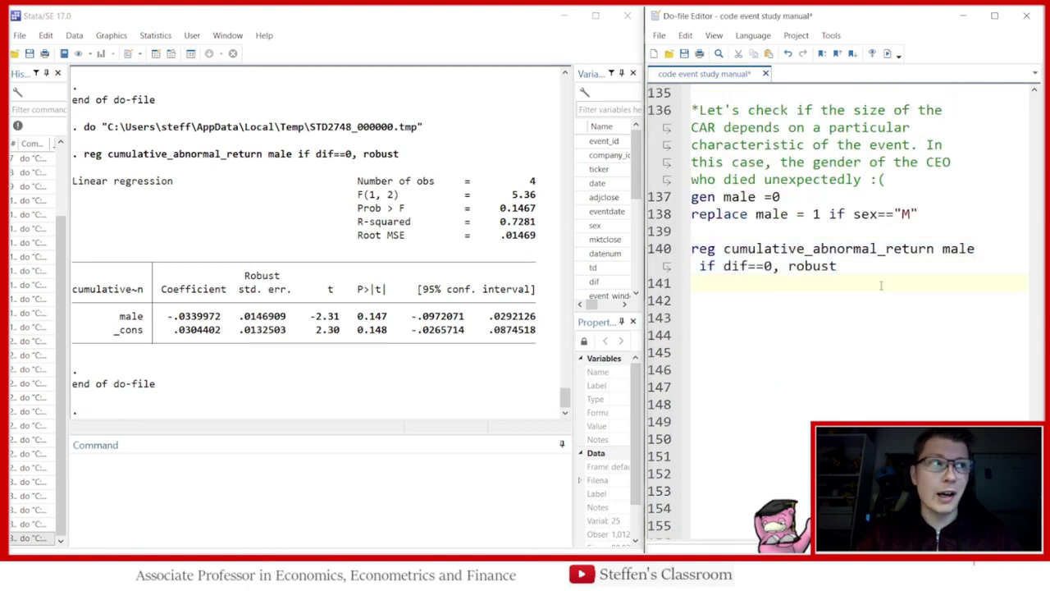
scroll(882, 285, up, 2)
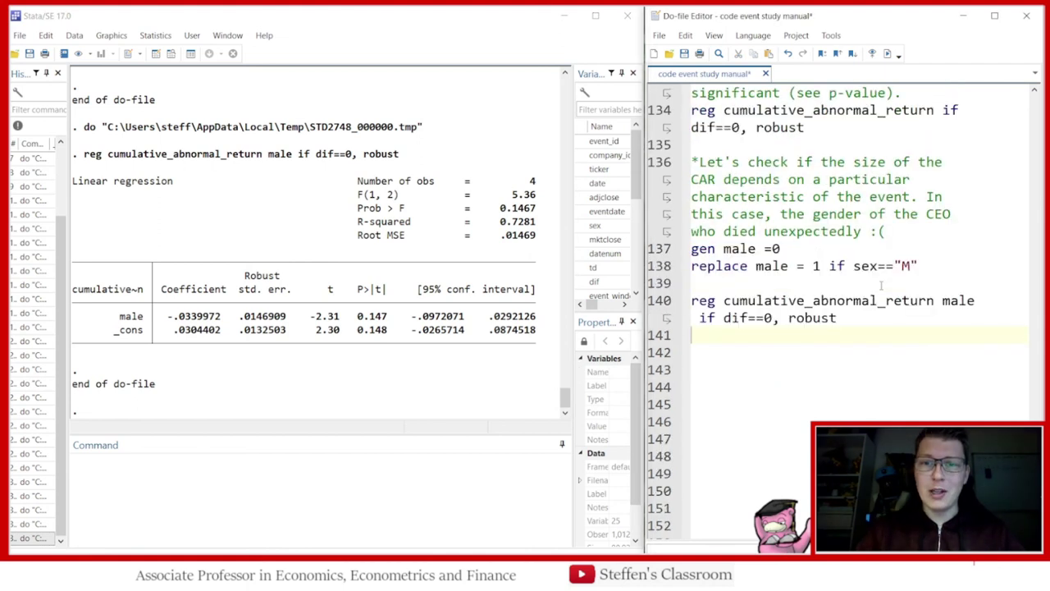